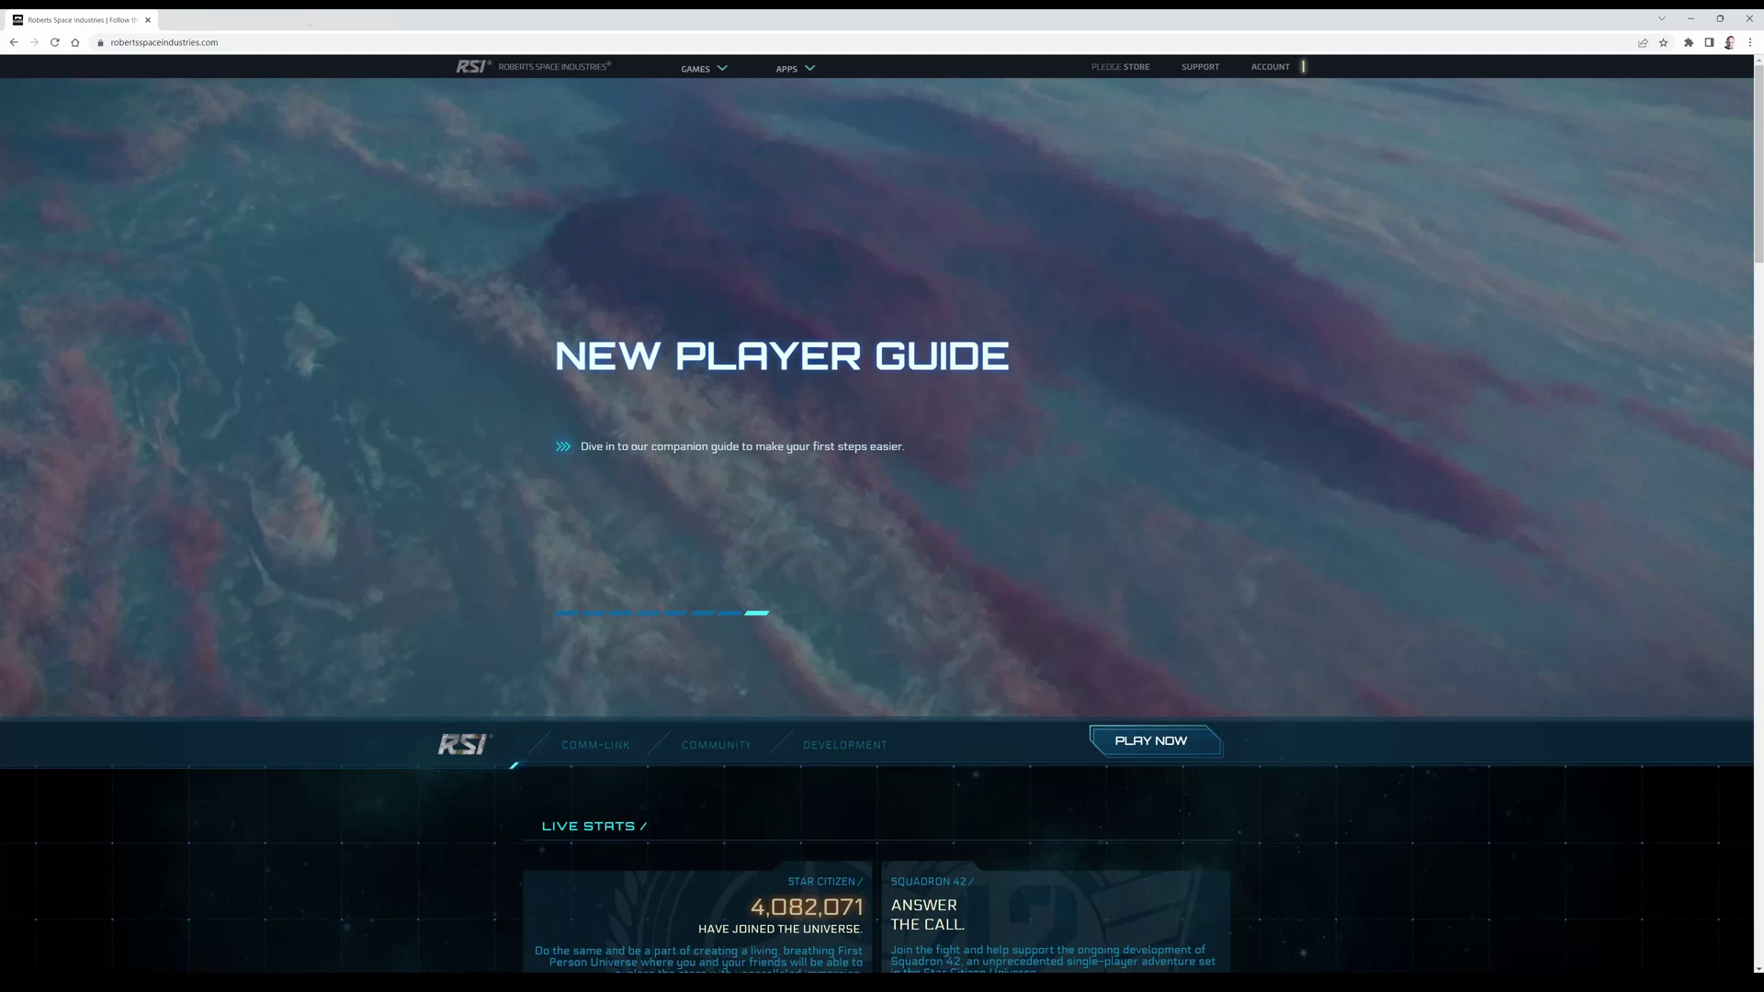
Open the Star Citizen download page through the free-play offer on the Play Now page
left_click(1272, 67)
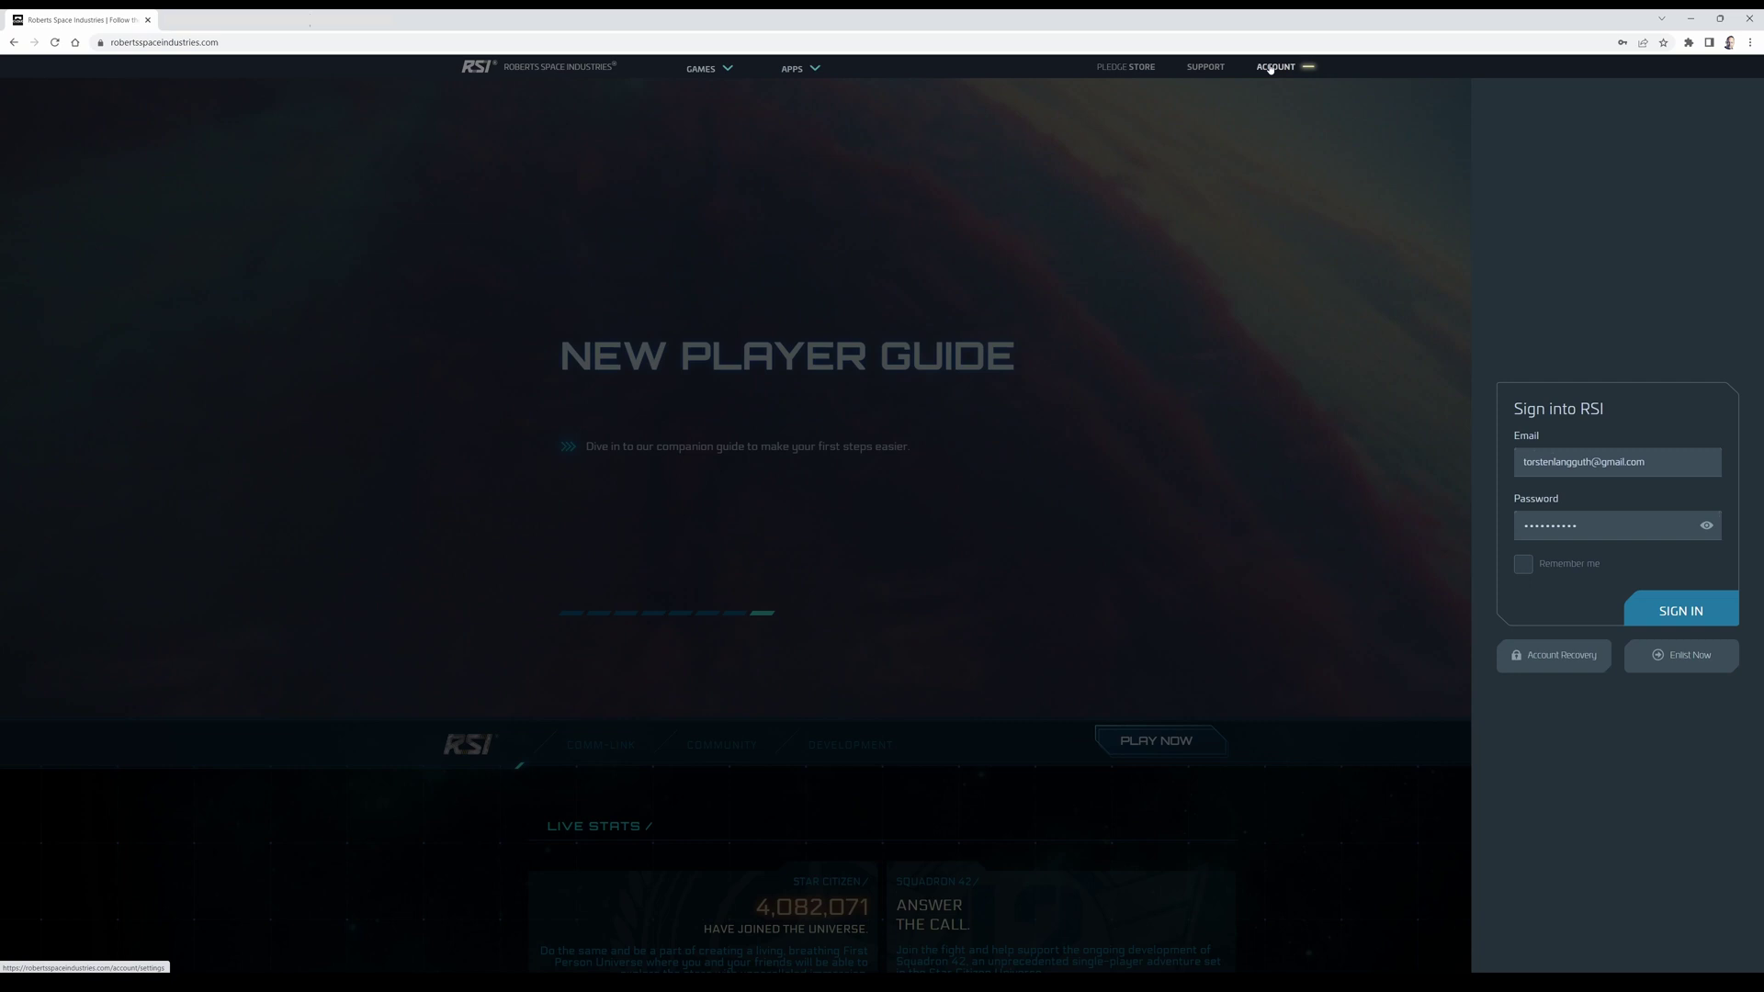
left_click(1280, 708)
left_click(1156, 741)
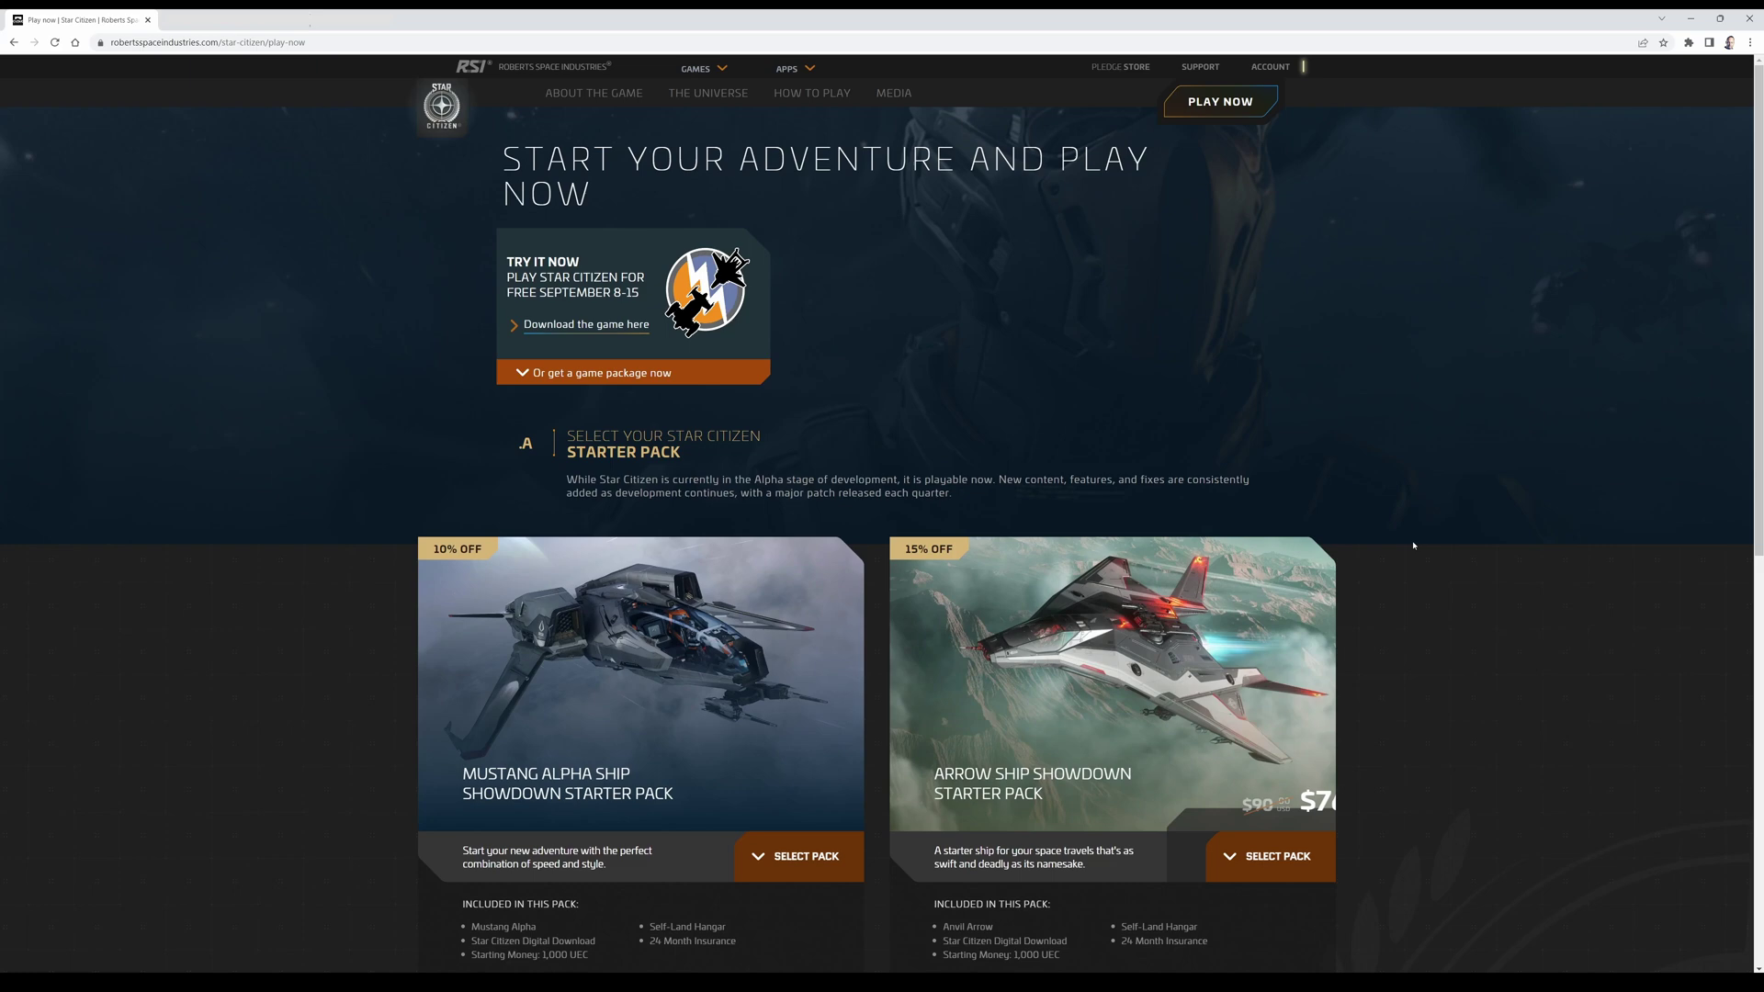
scroll(1452, 419, "down", 1)
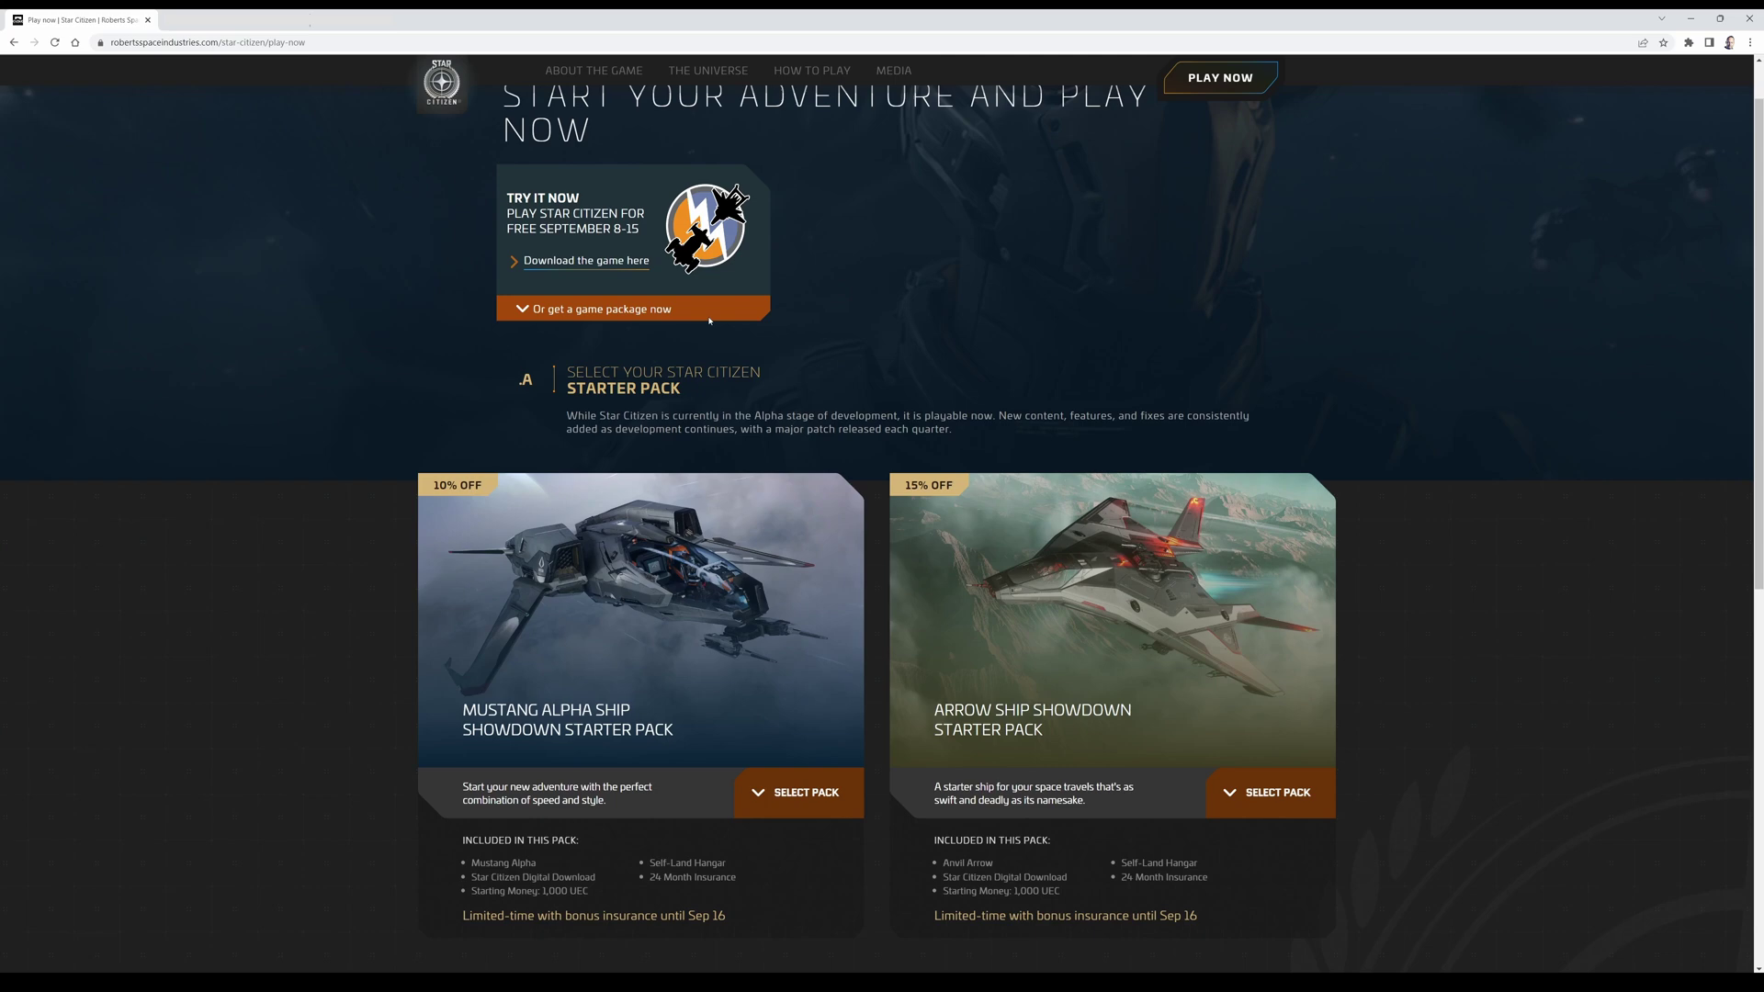
left_click(559, 264)
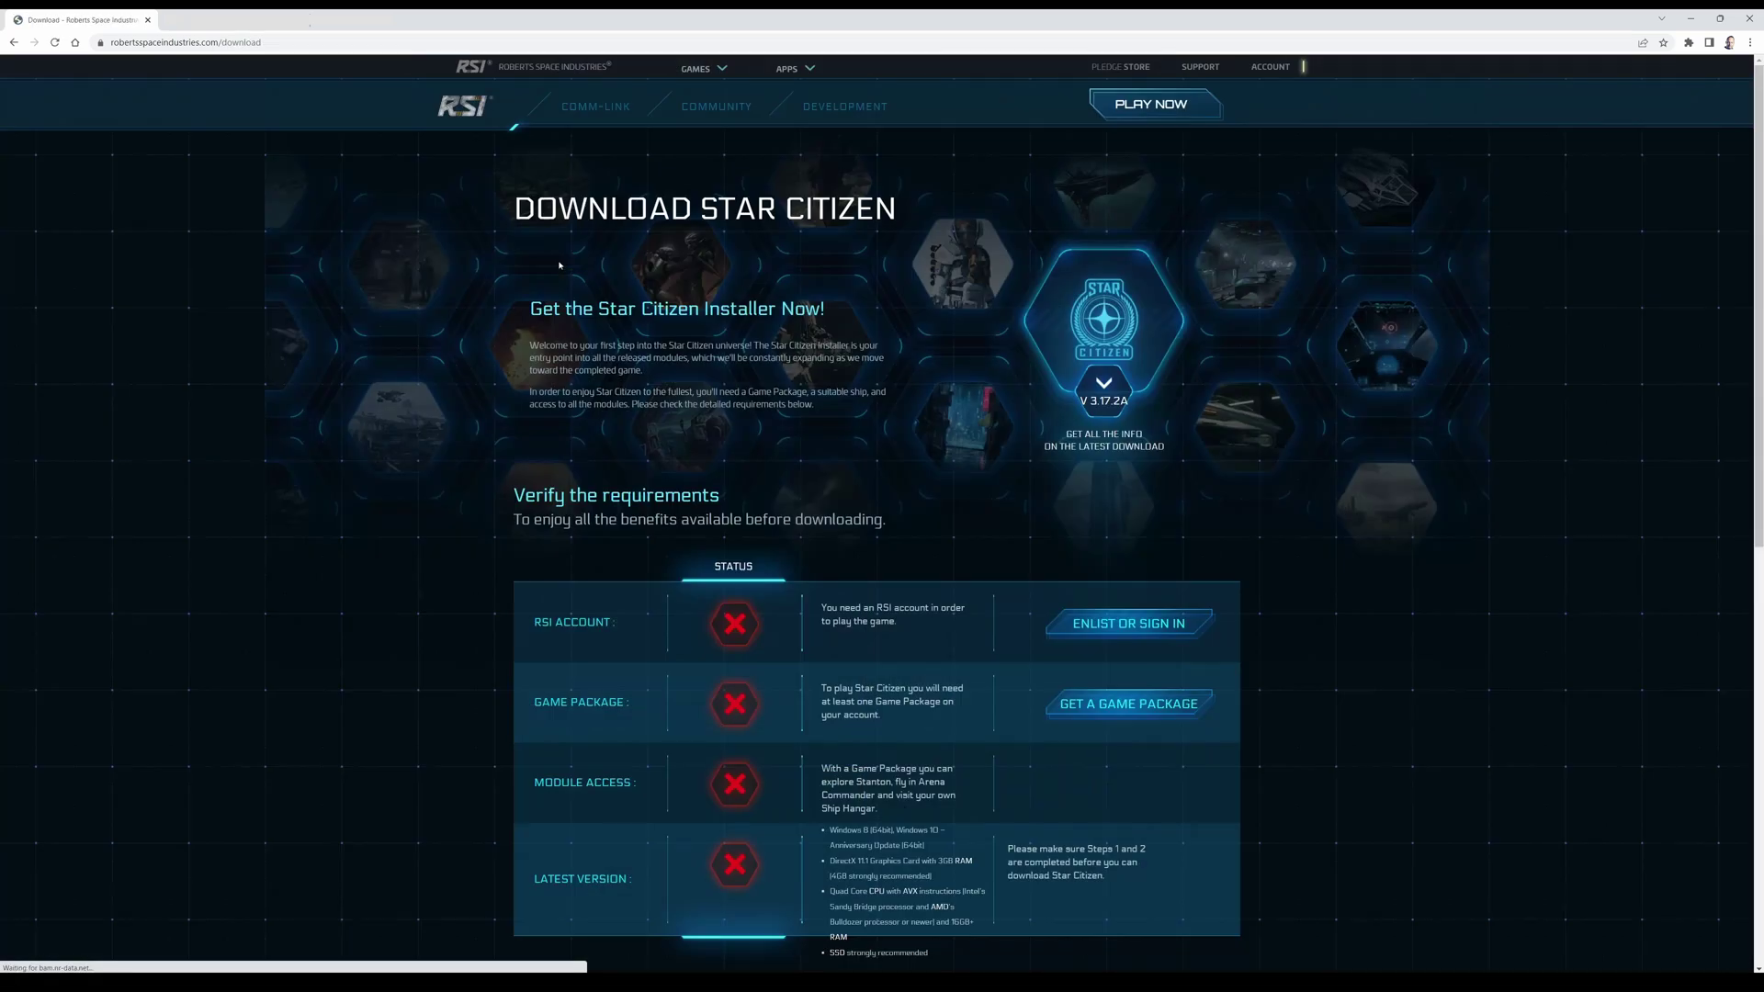
View the enlistment form for the RSI account requirement, return to the sign-in form and sign in with the saved credentials
scroll(1246, 387, "down", 1)
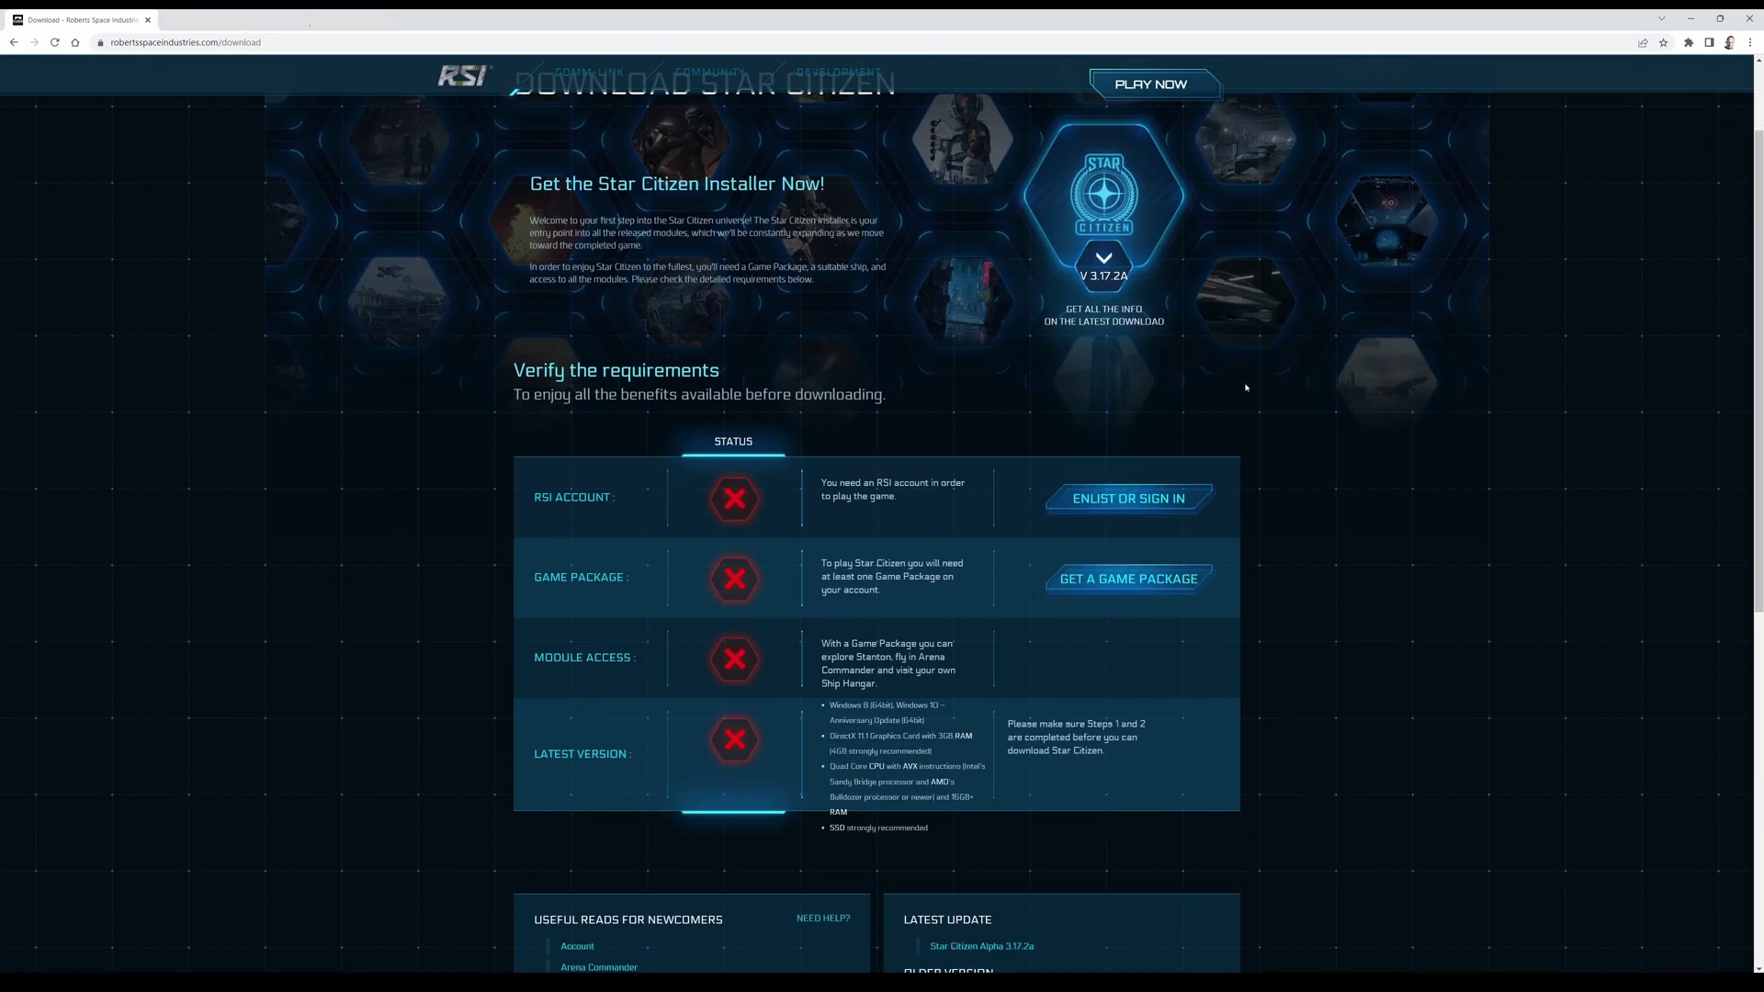
left_click(1132, 497)
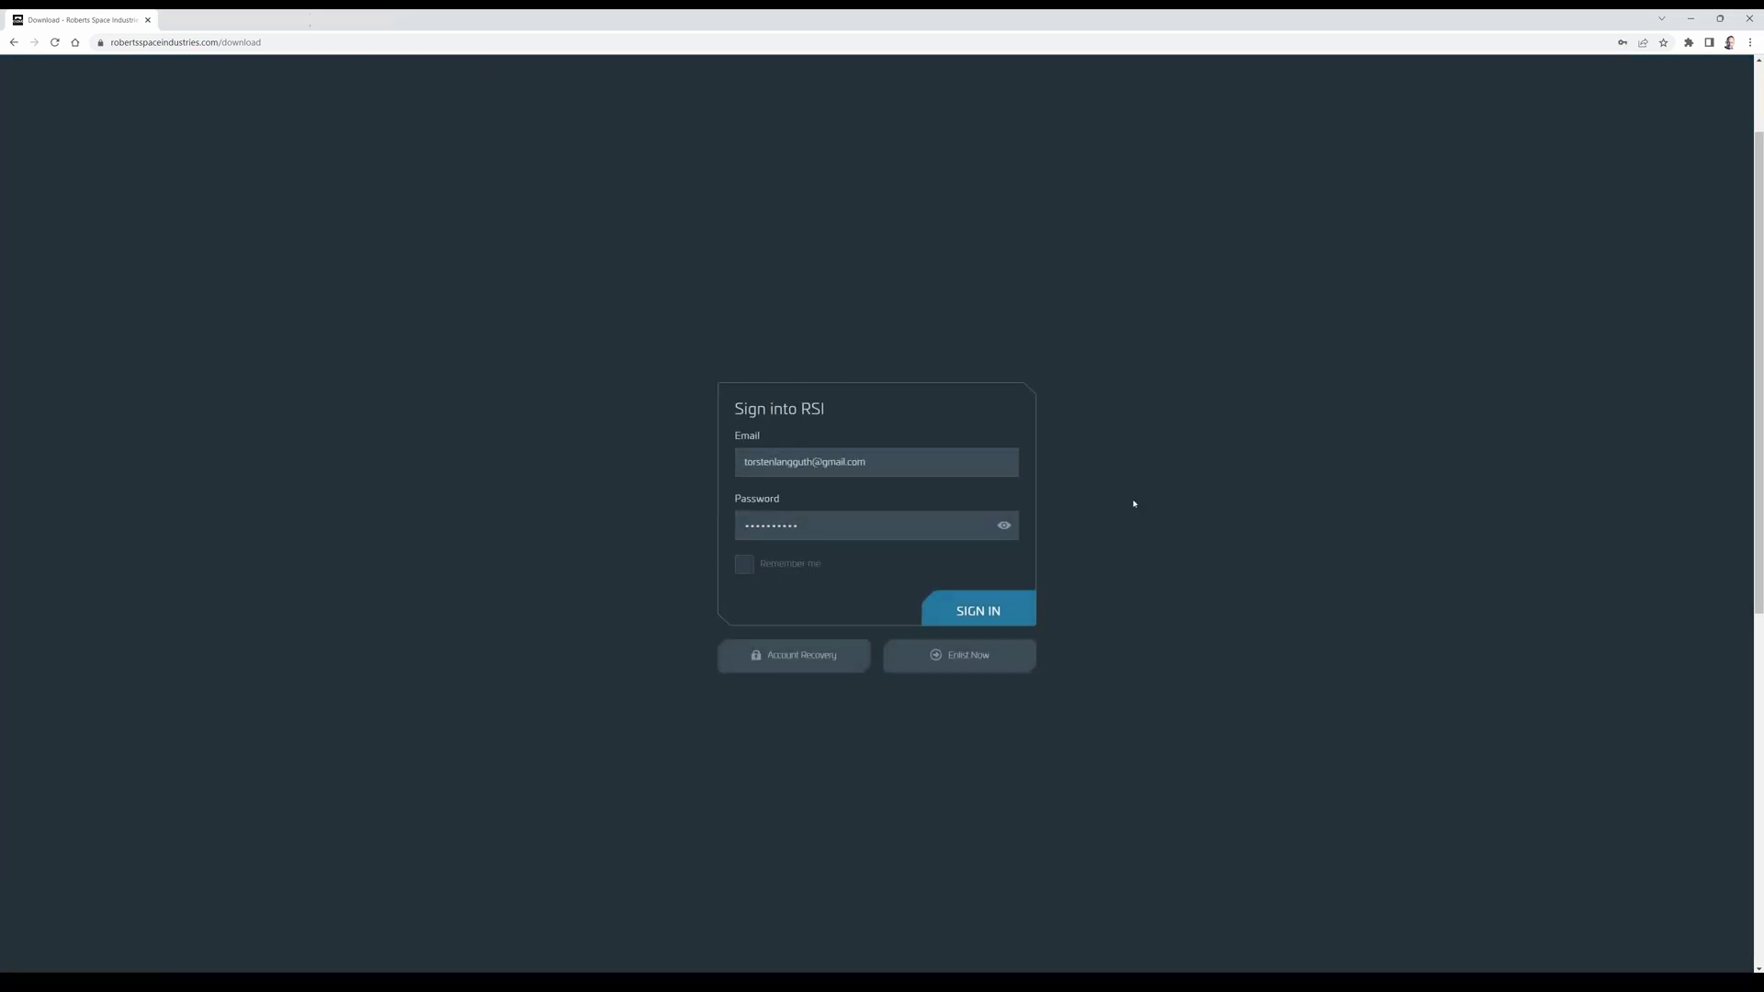
left_click(962, 658)
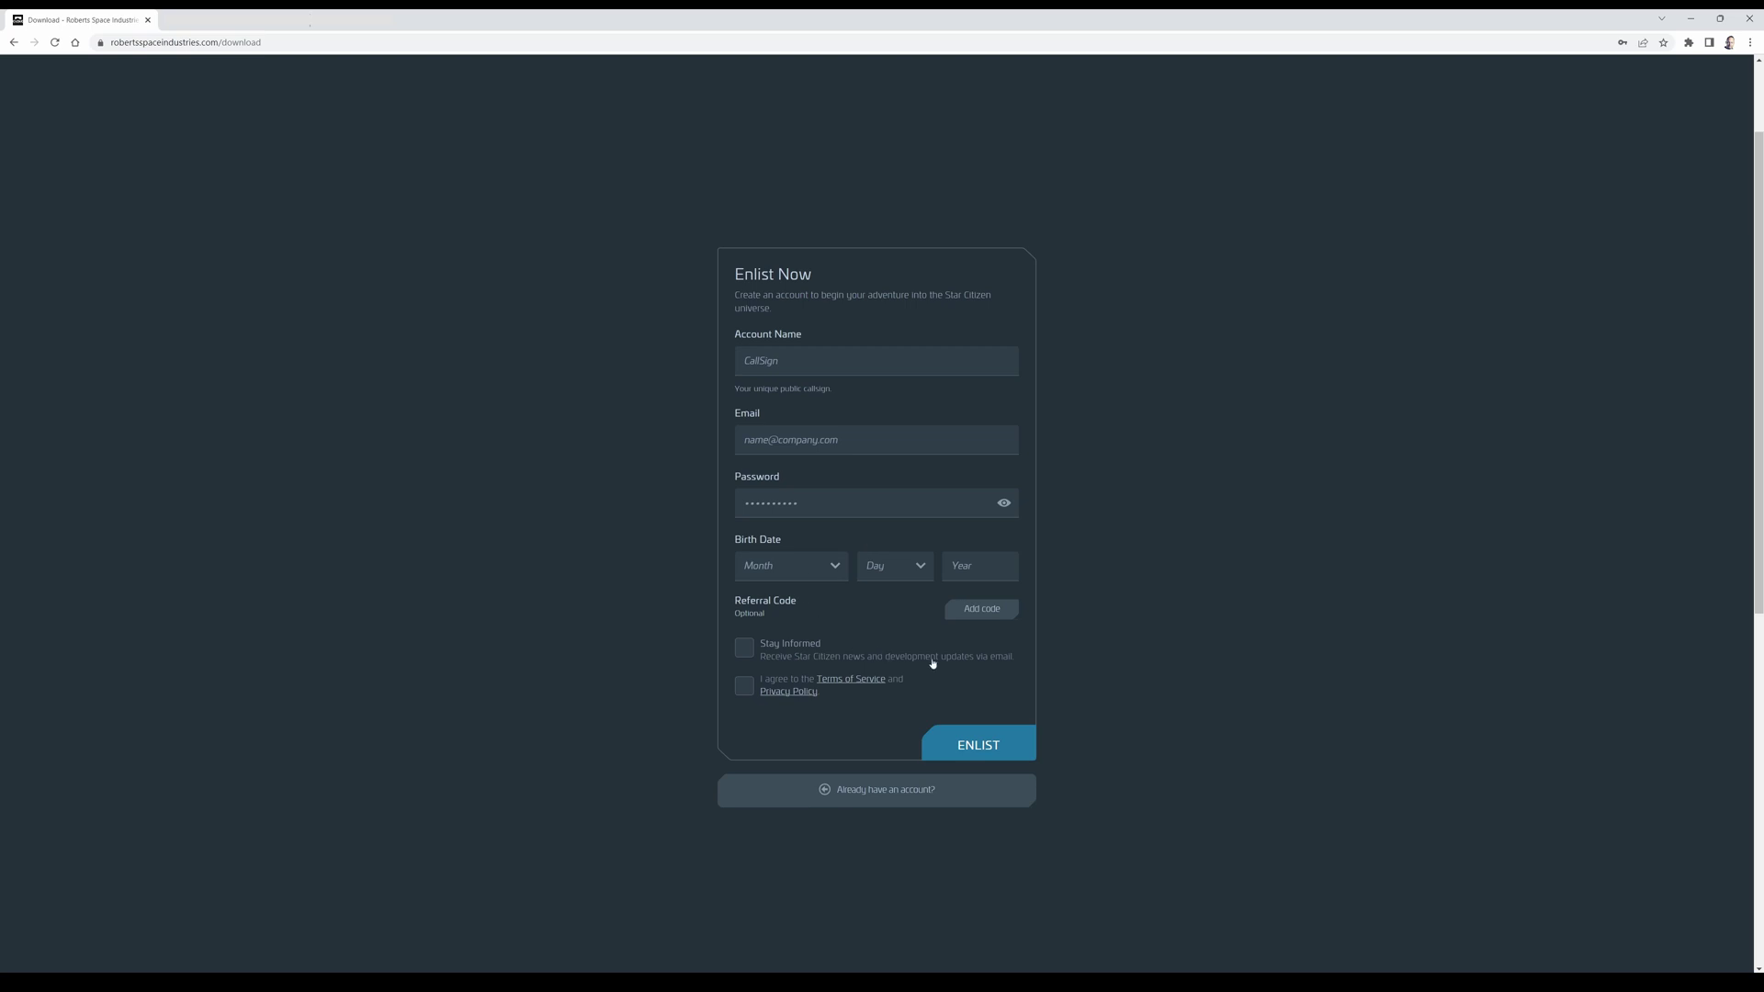
left_click(897, 803)
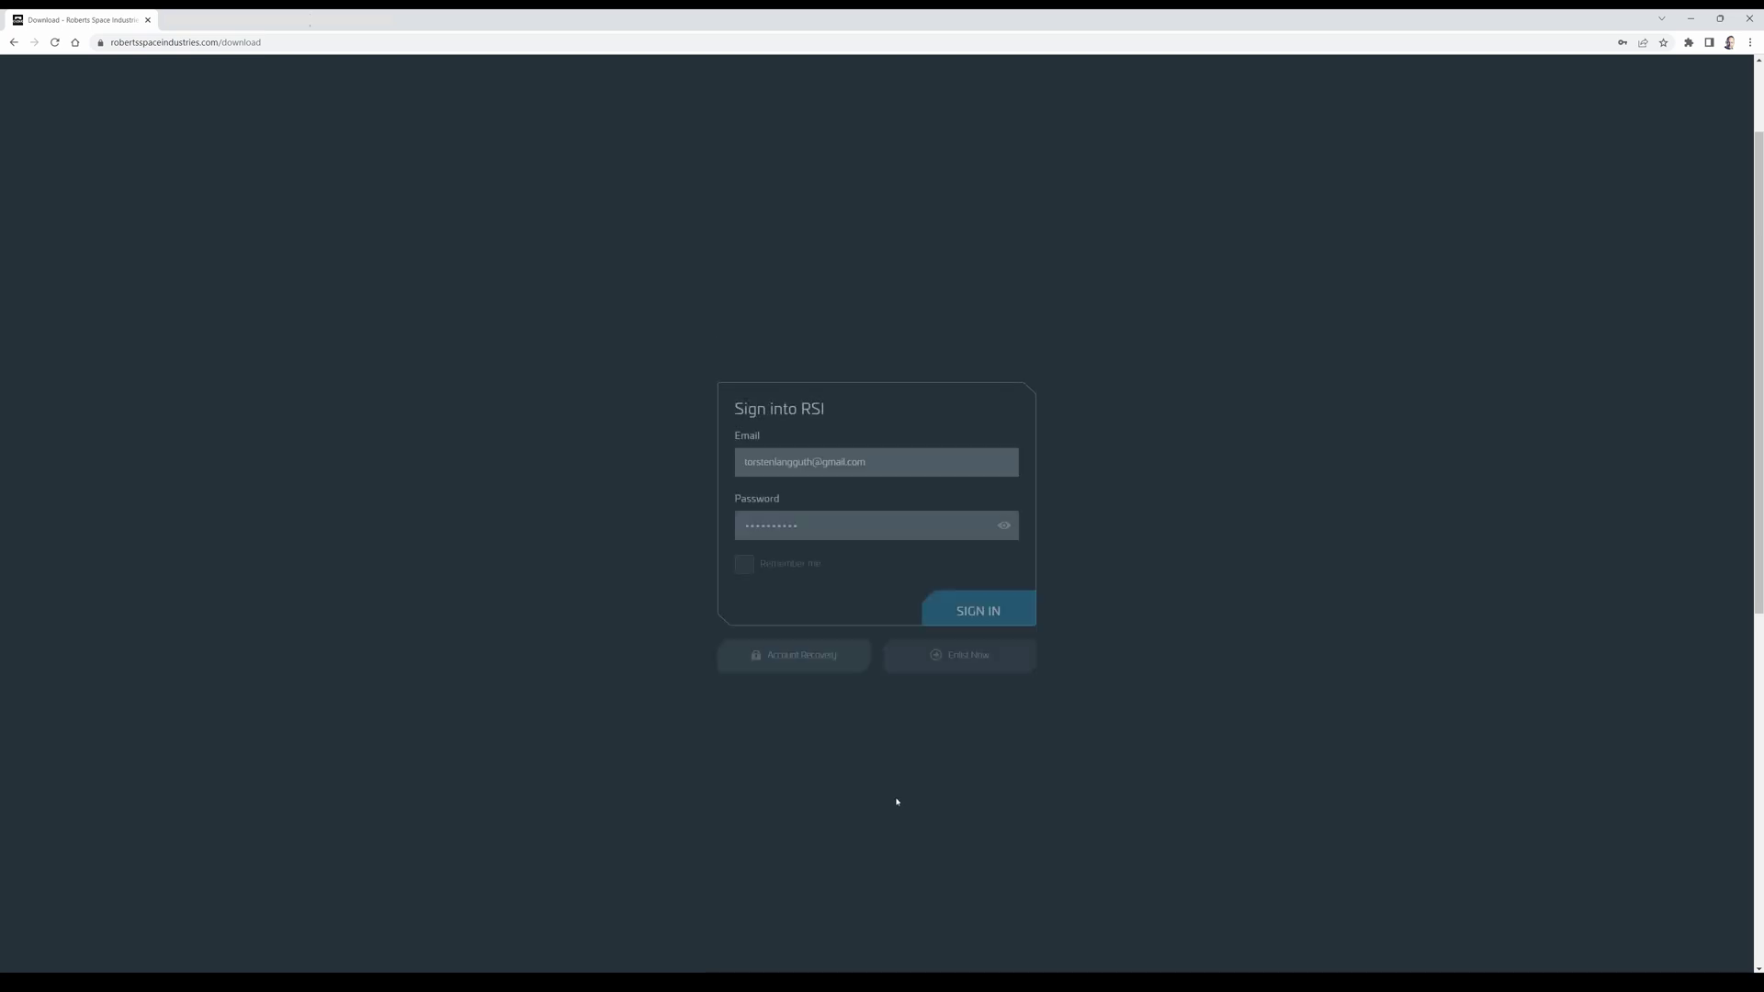
left_click(969, 612)
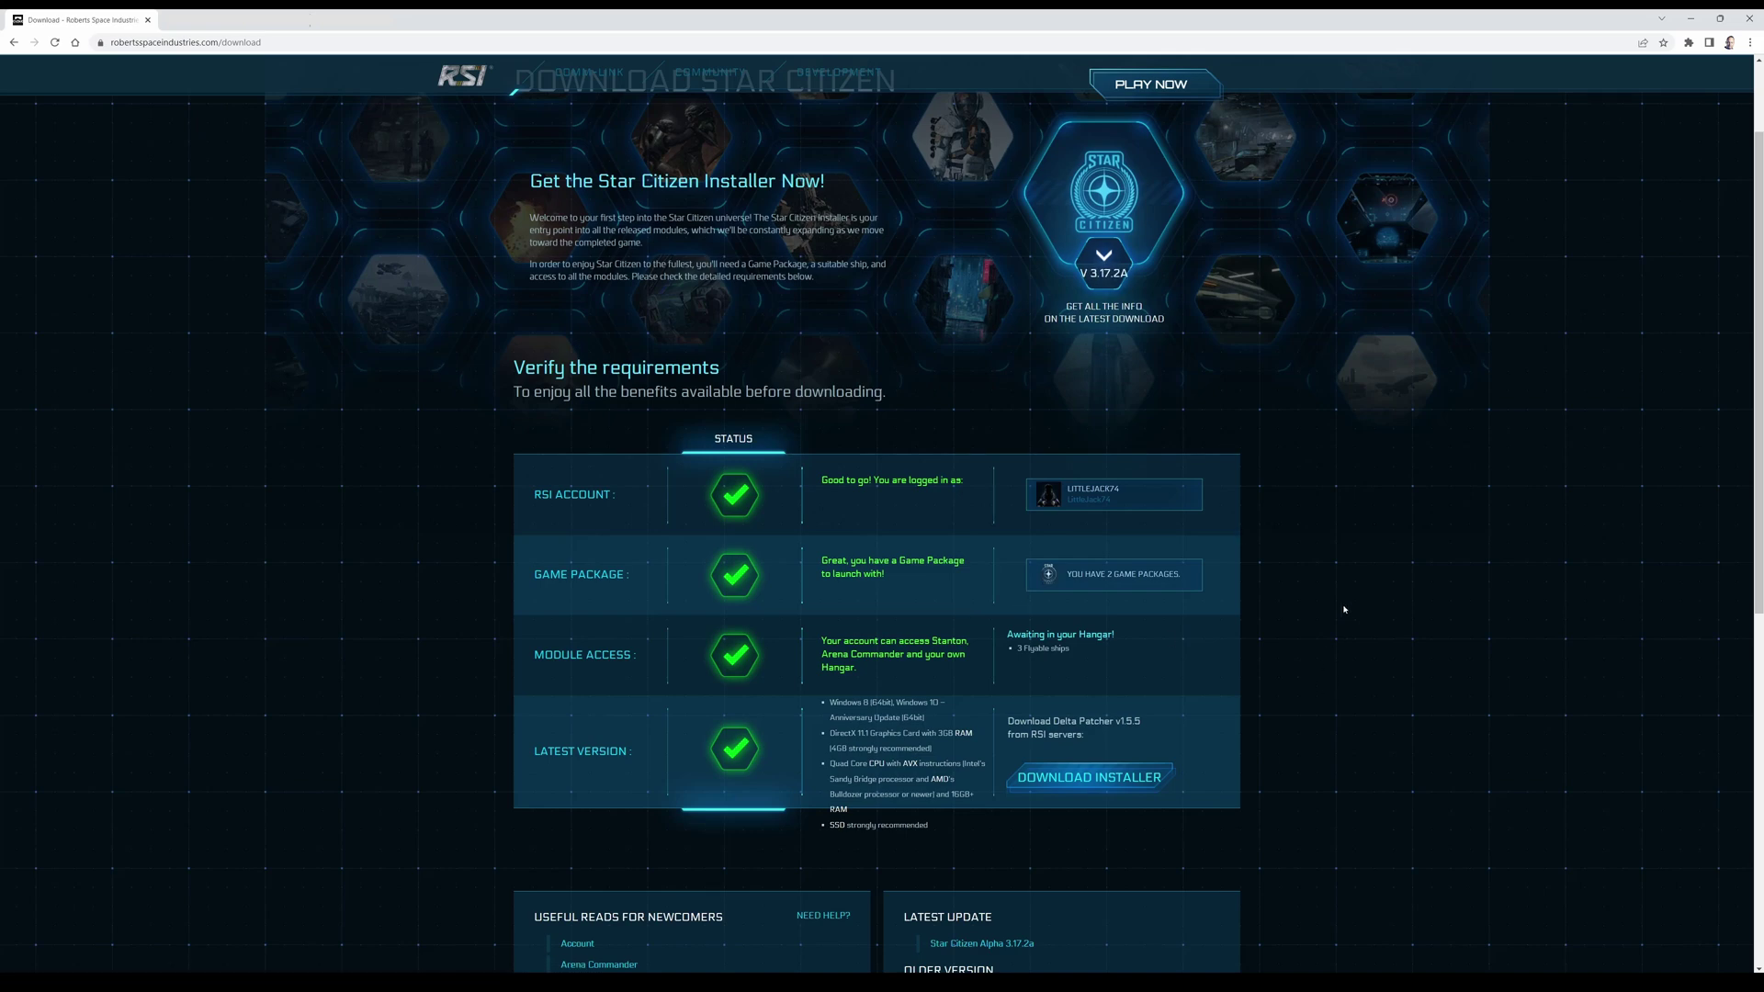
Review the verified requirements list and download the Star Citizen installer
scroll(1347, 610, "down", 1)
scroll(1274, 629, "down", 1)
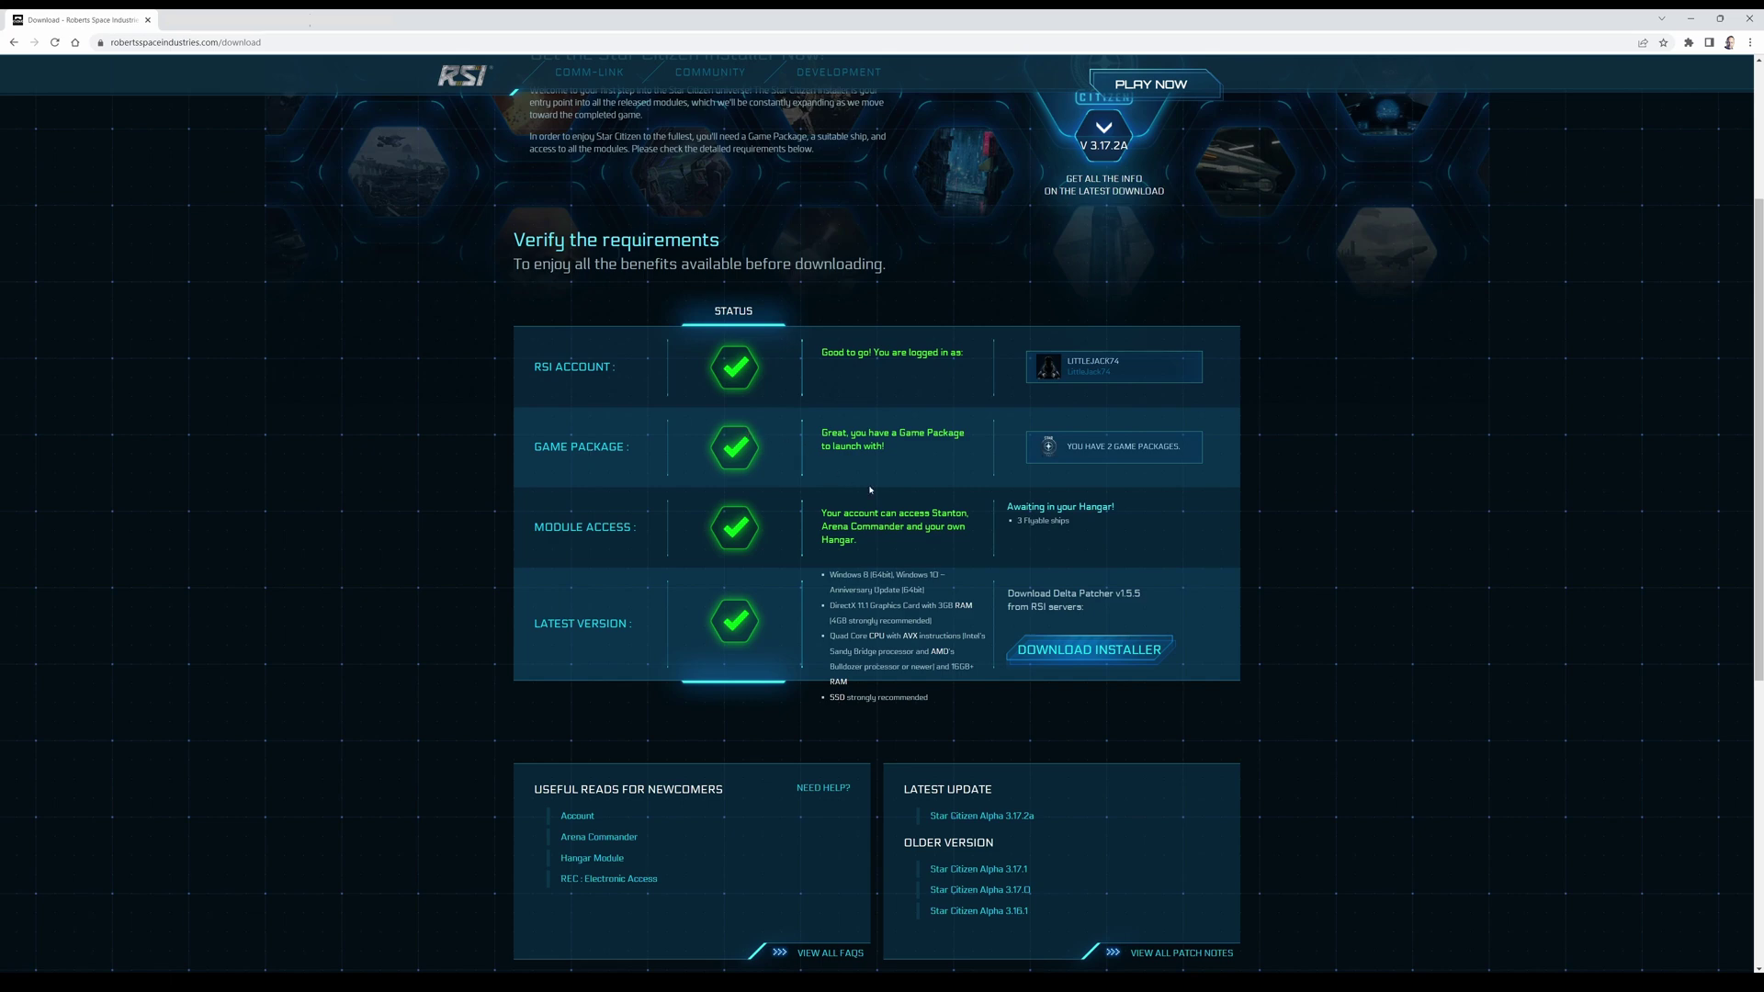
scroll(918, 460, "up", 2)
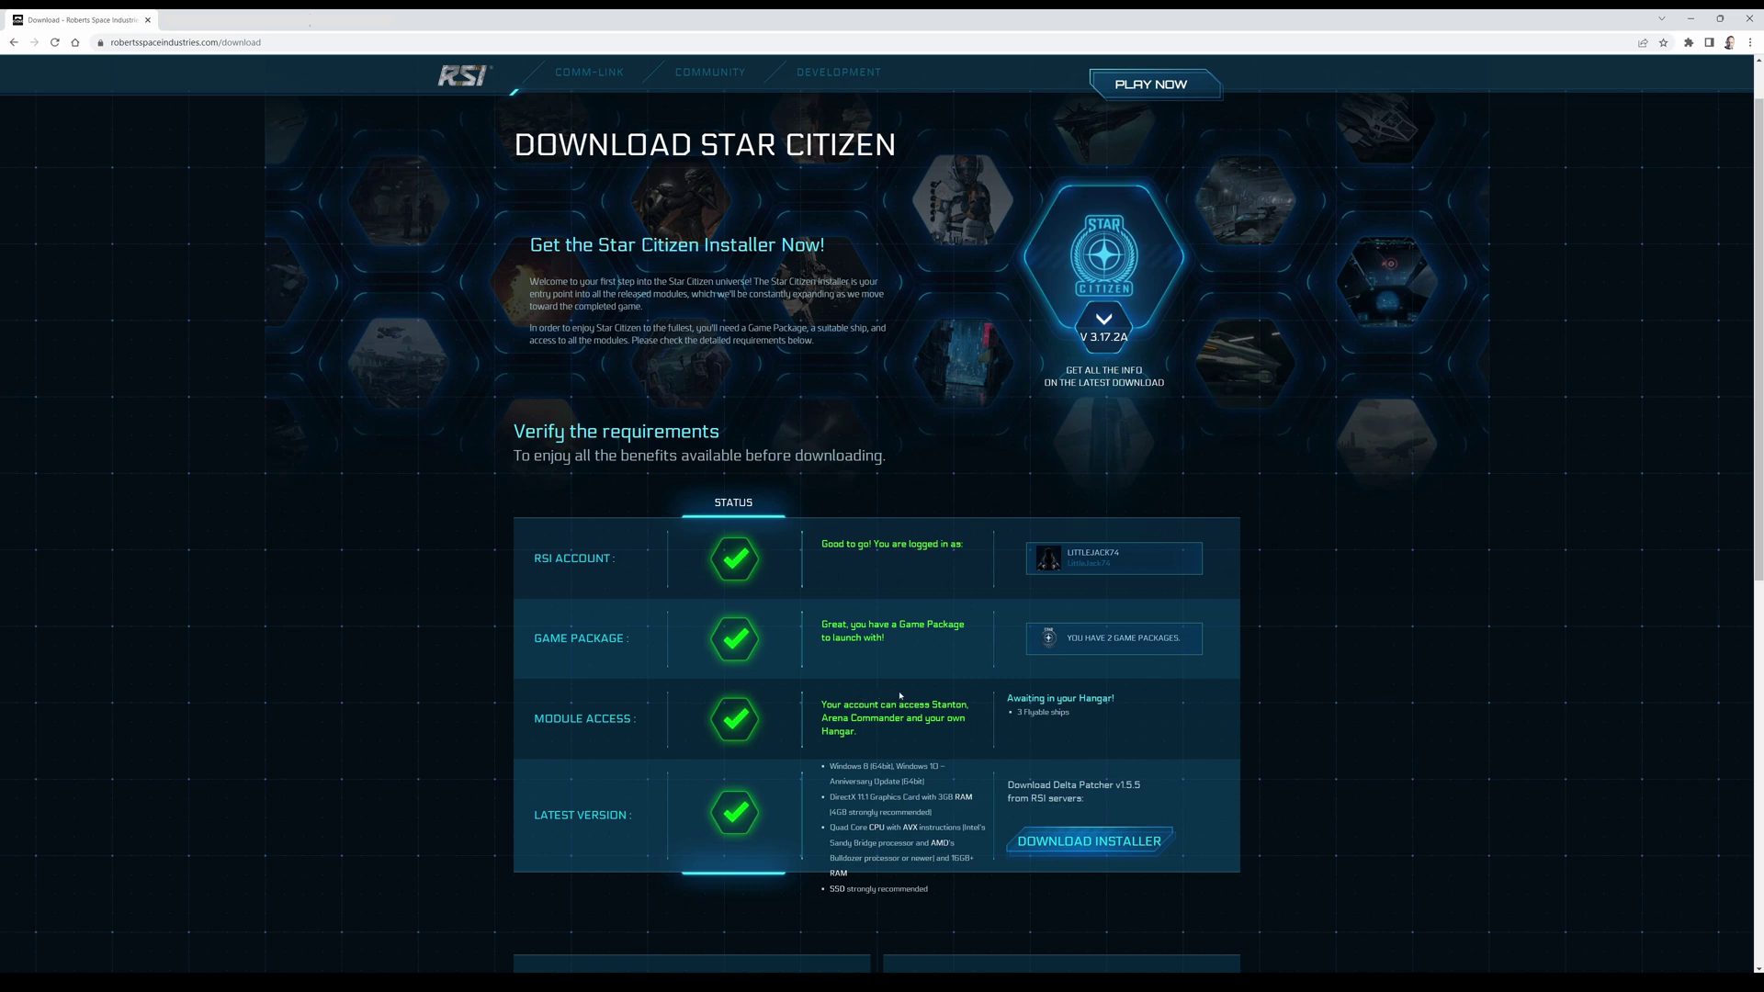
scroll(899, 695, "down", 1)
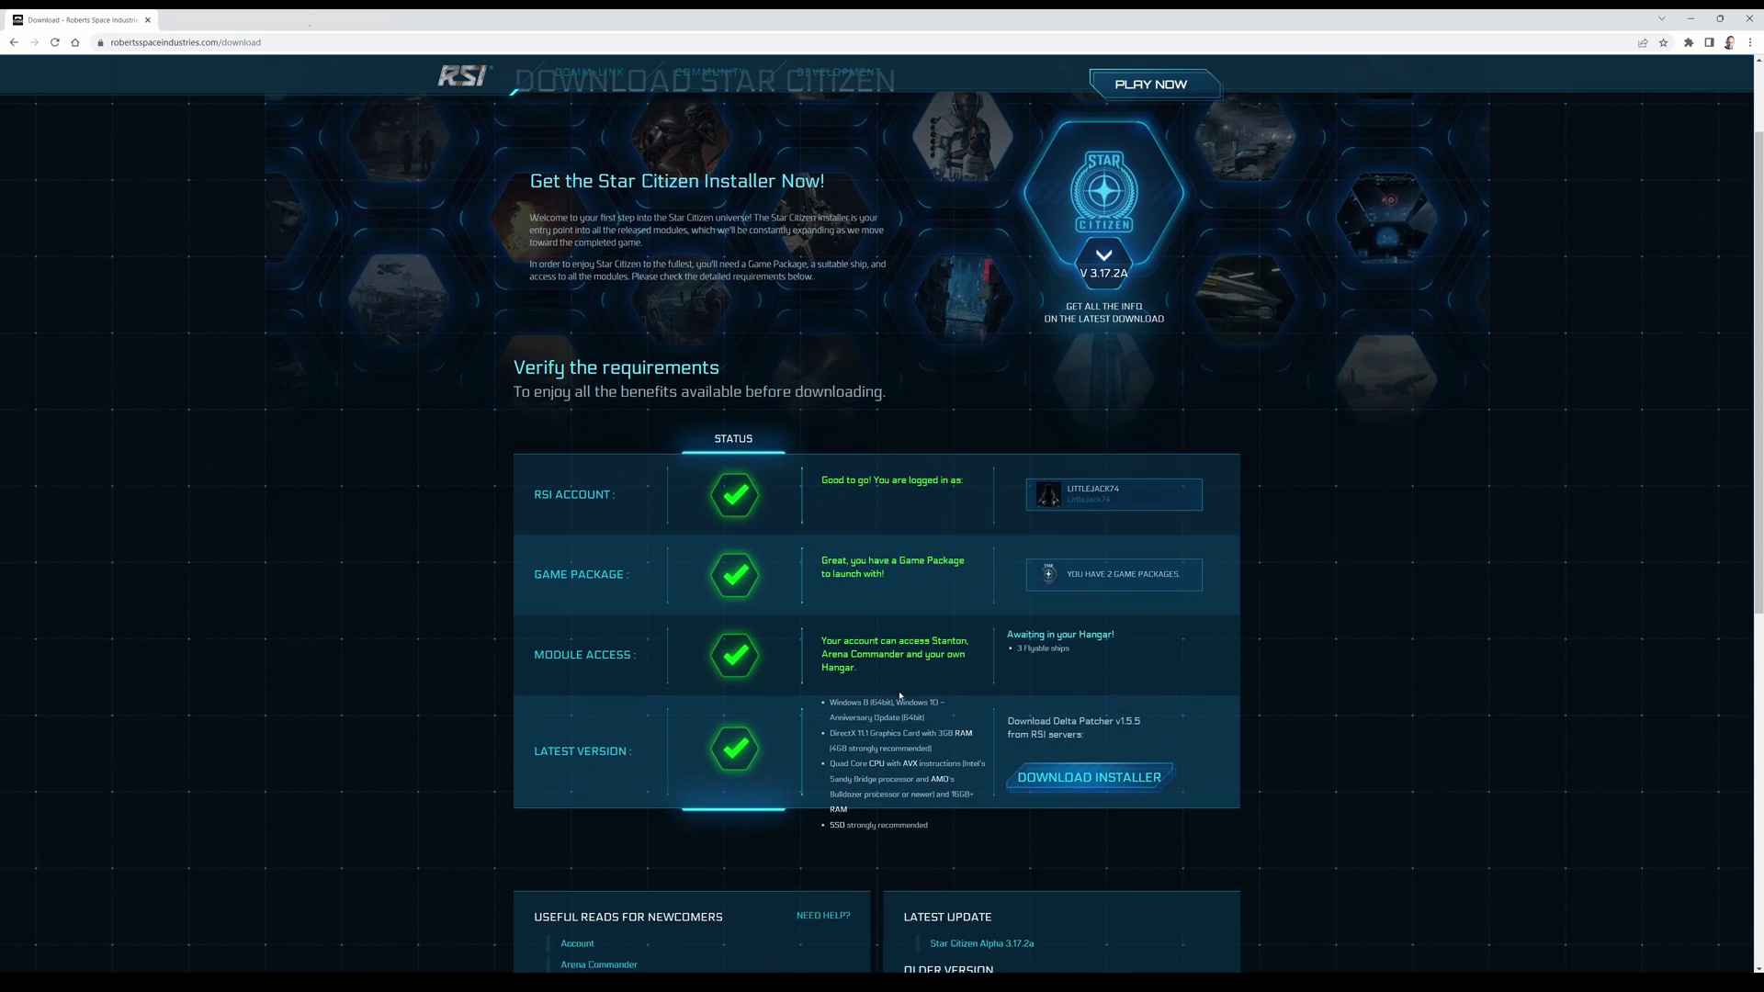
scroll(899, 695, "down", 1)
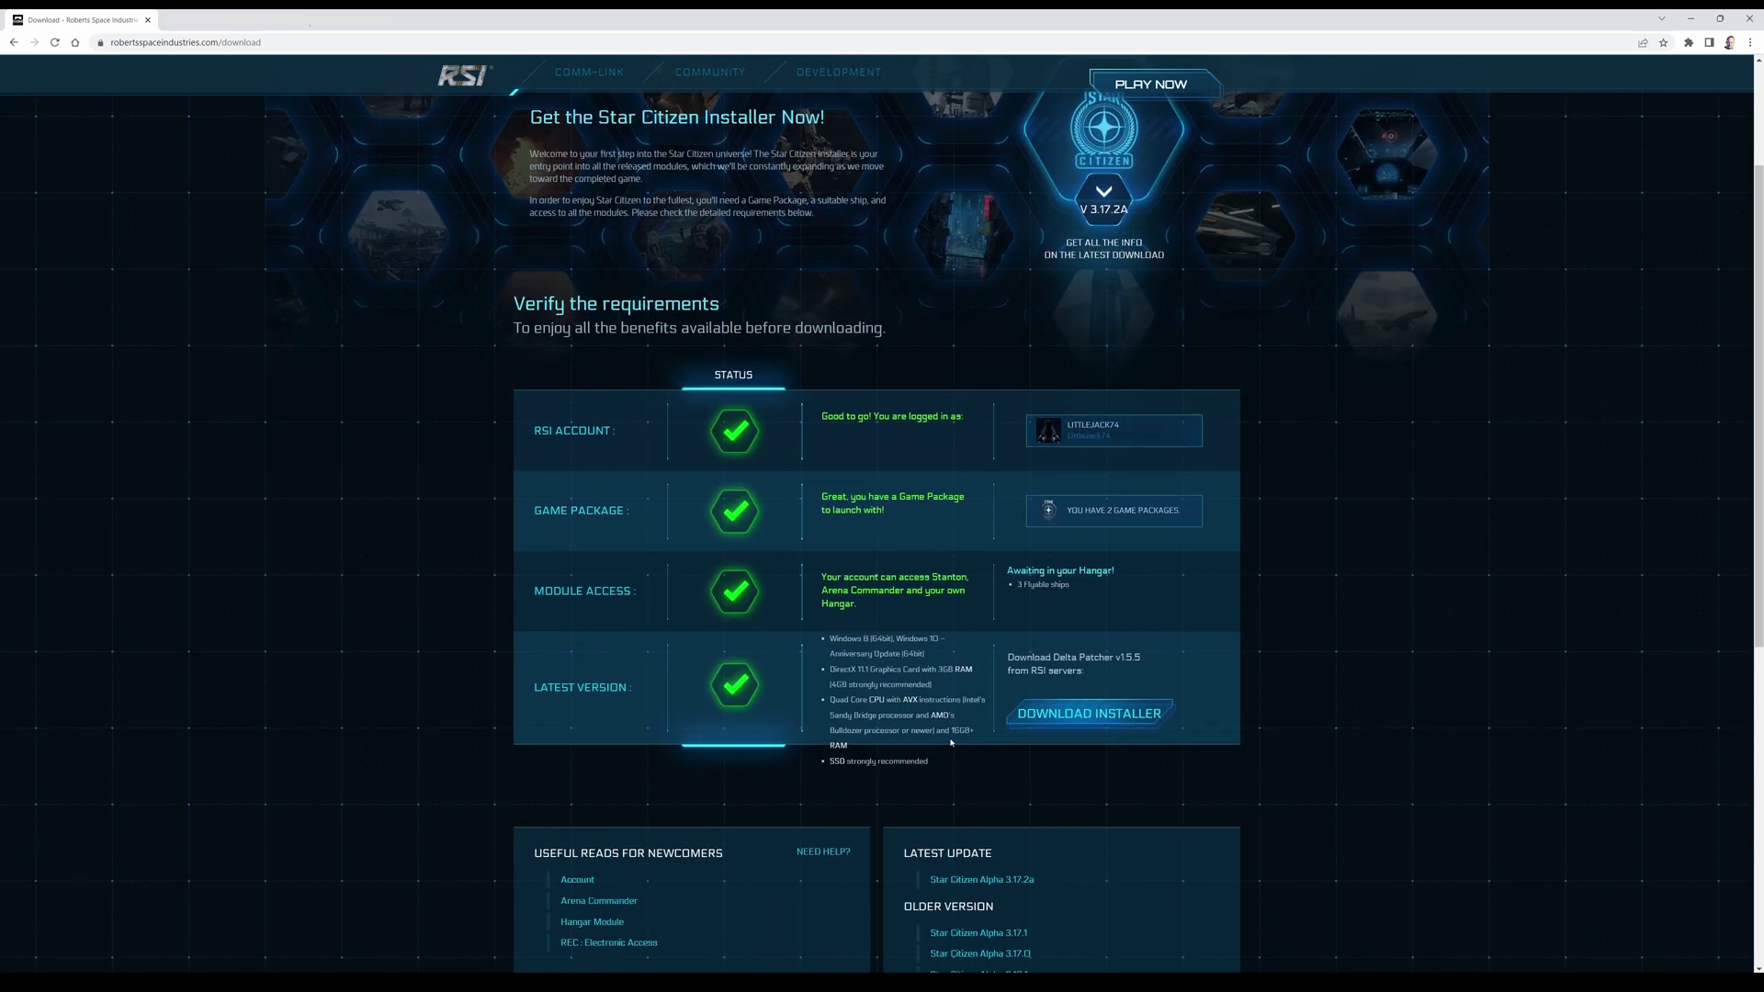
left_click(1095, 721)
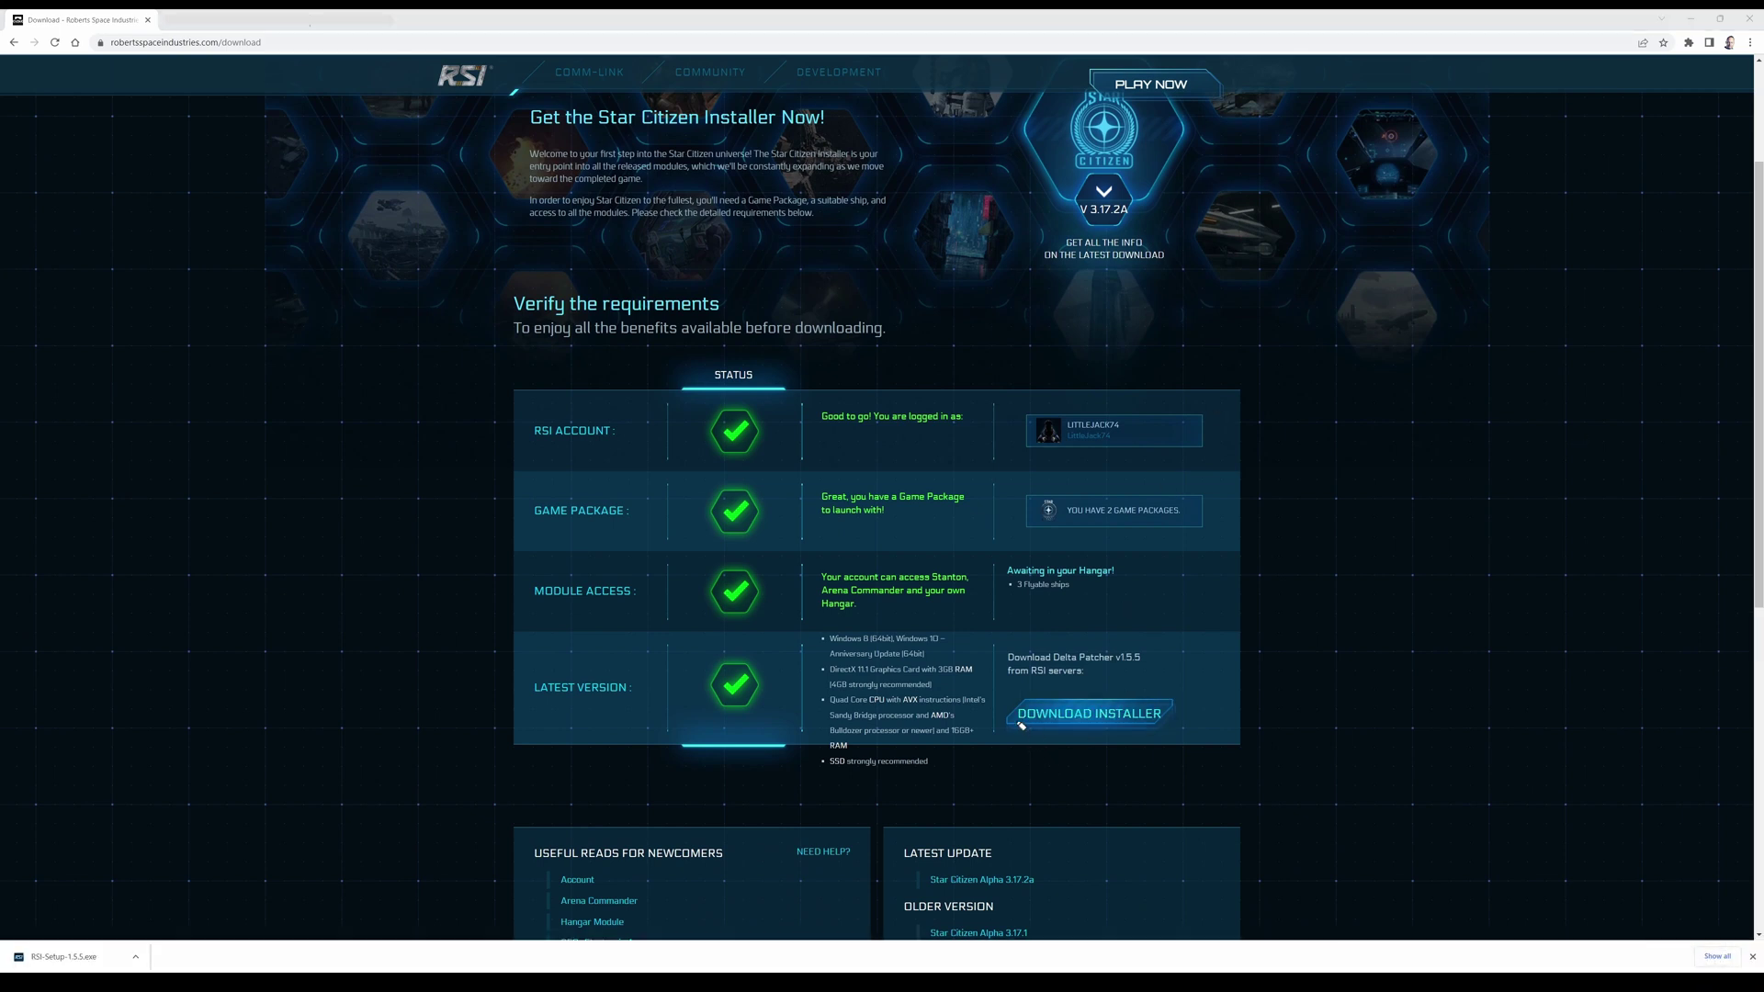
left_click_drag(1010, 722, 1165, 712)
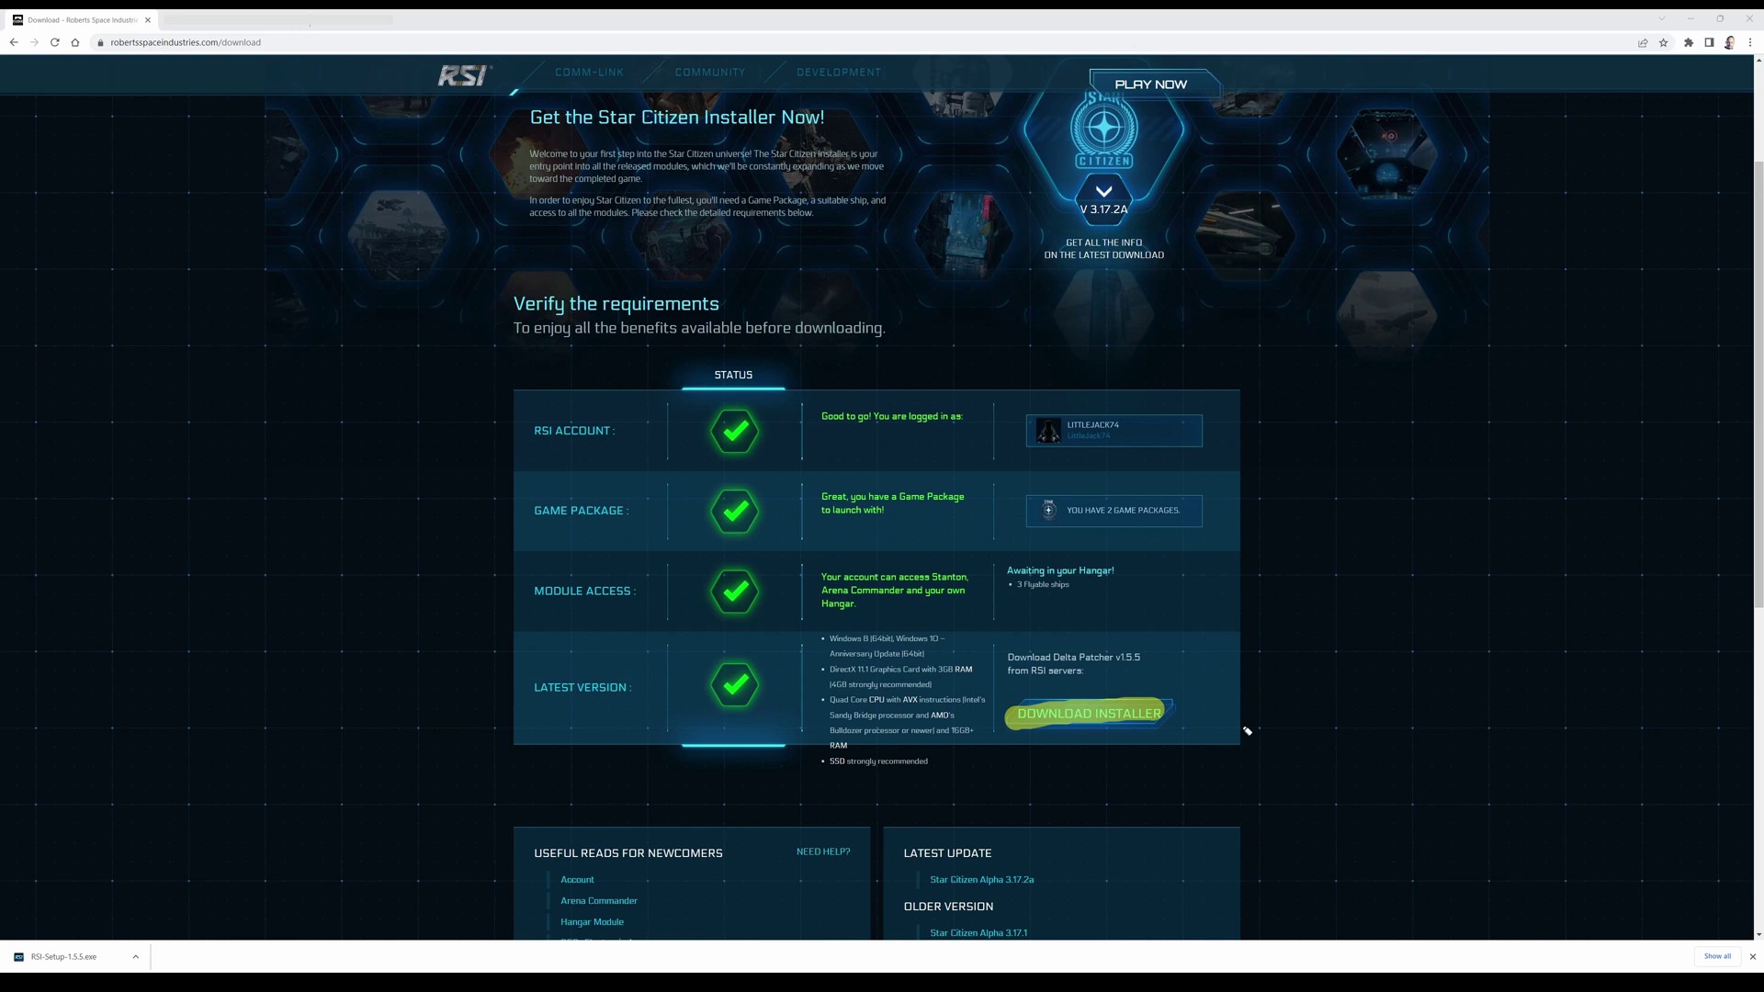
left_click_drag(17, 958, 120, 964)
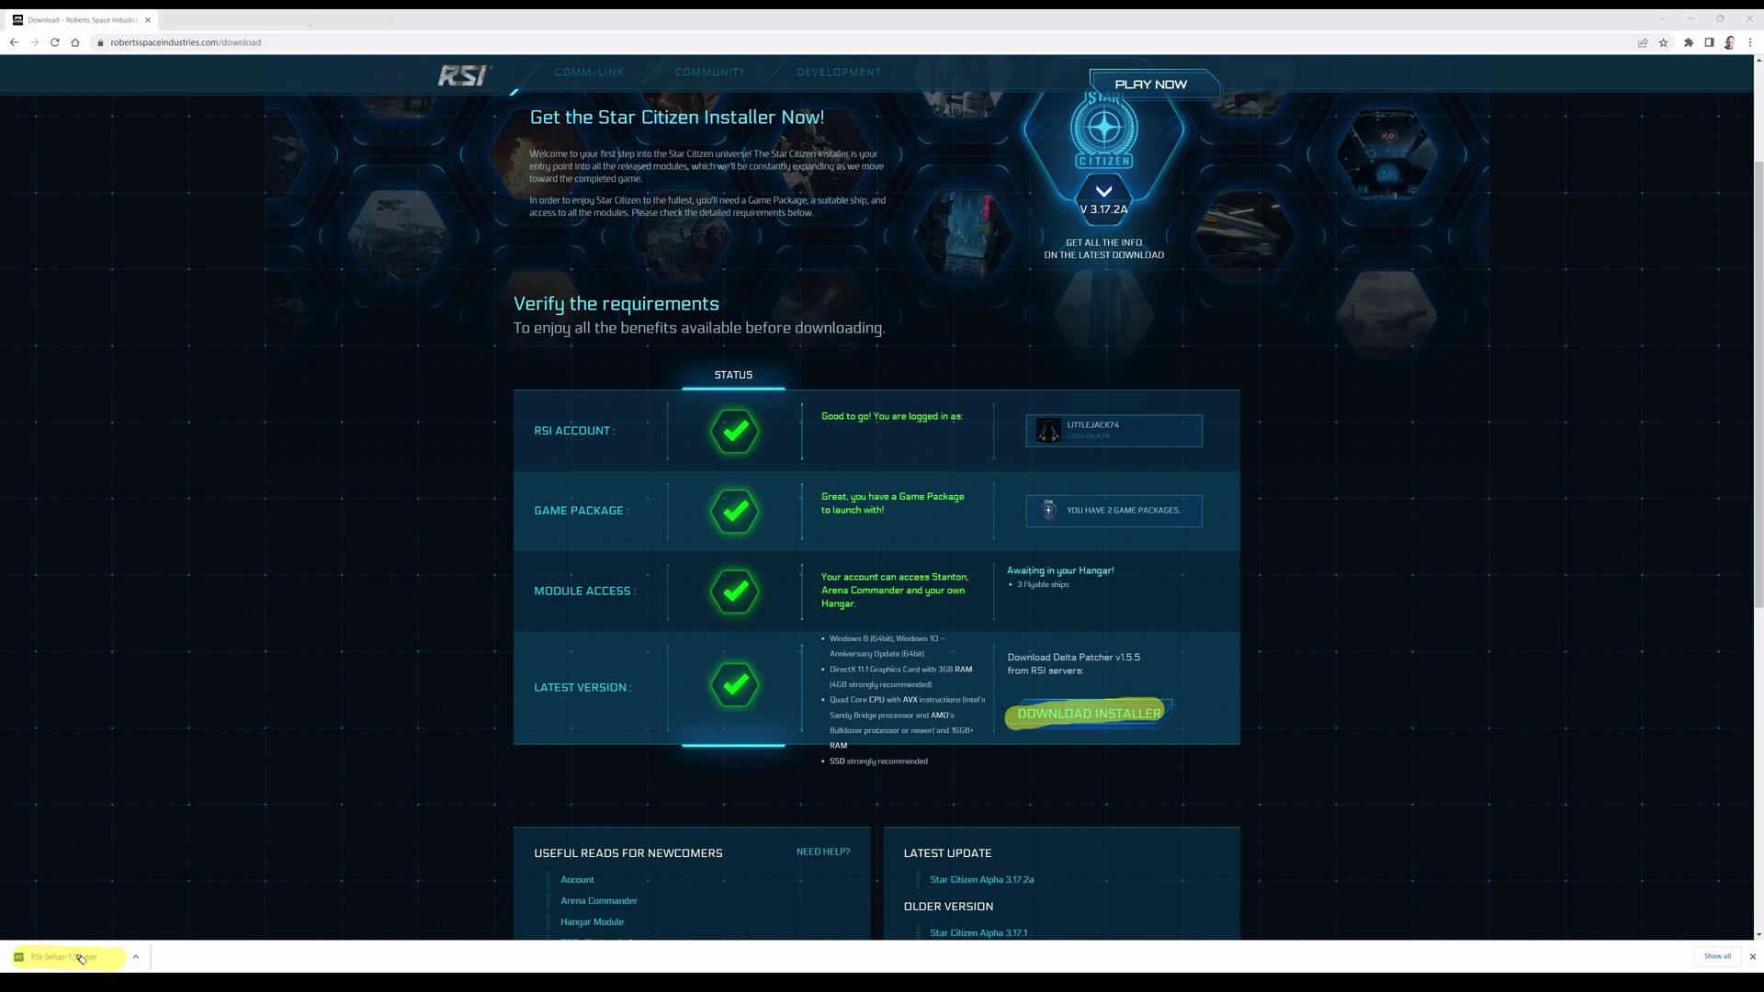
key("Escape")
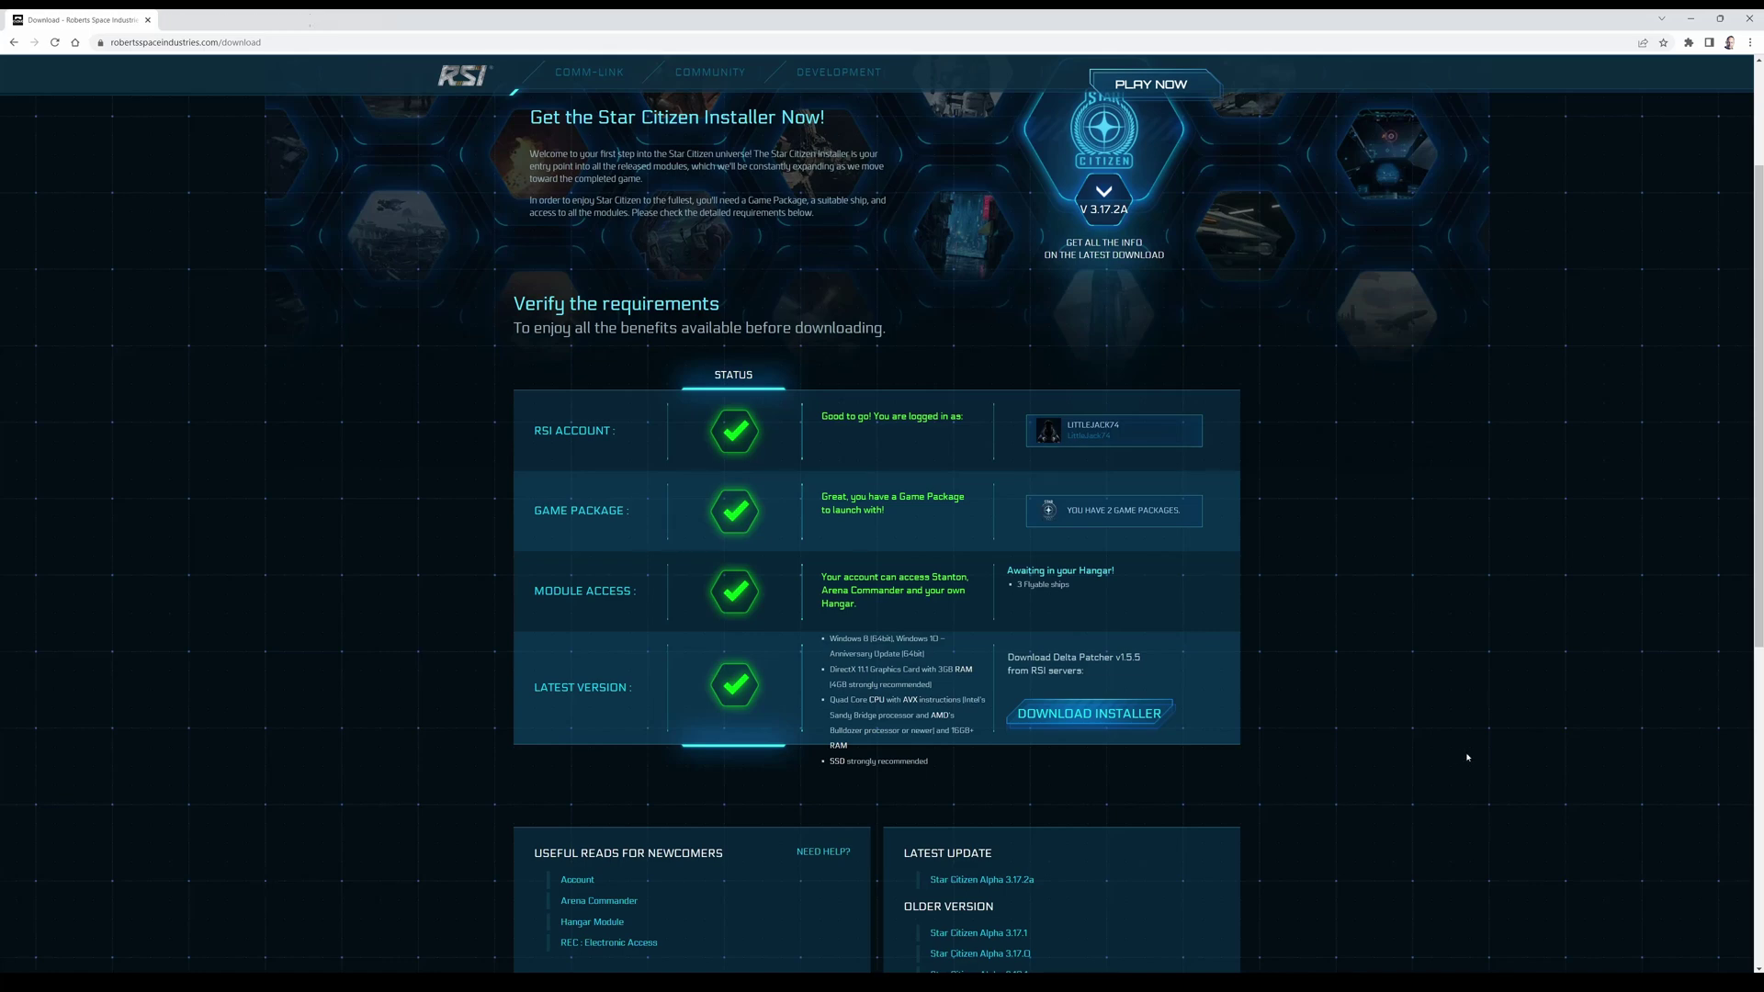
Open the pledge store and examine the game packages and the ships on offer
scroll(1468, 757, "down", 2)
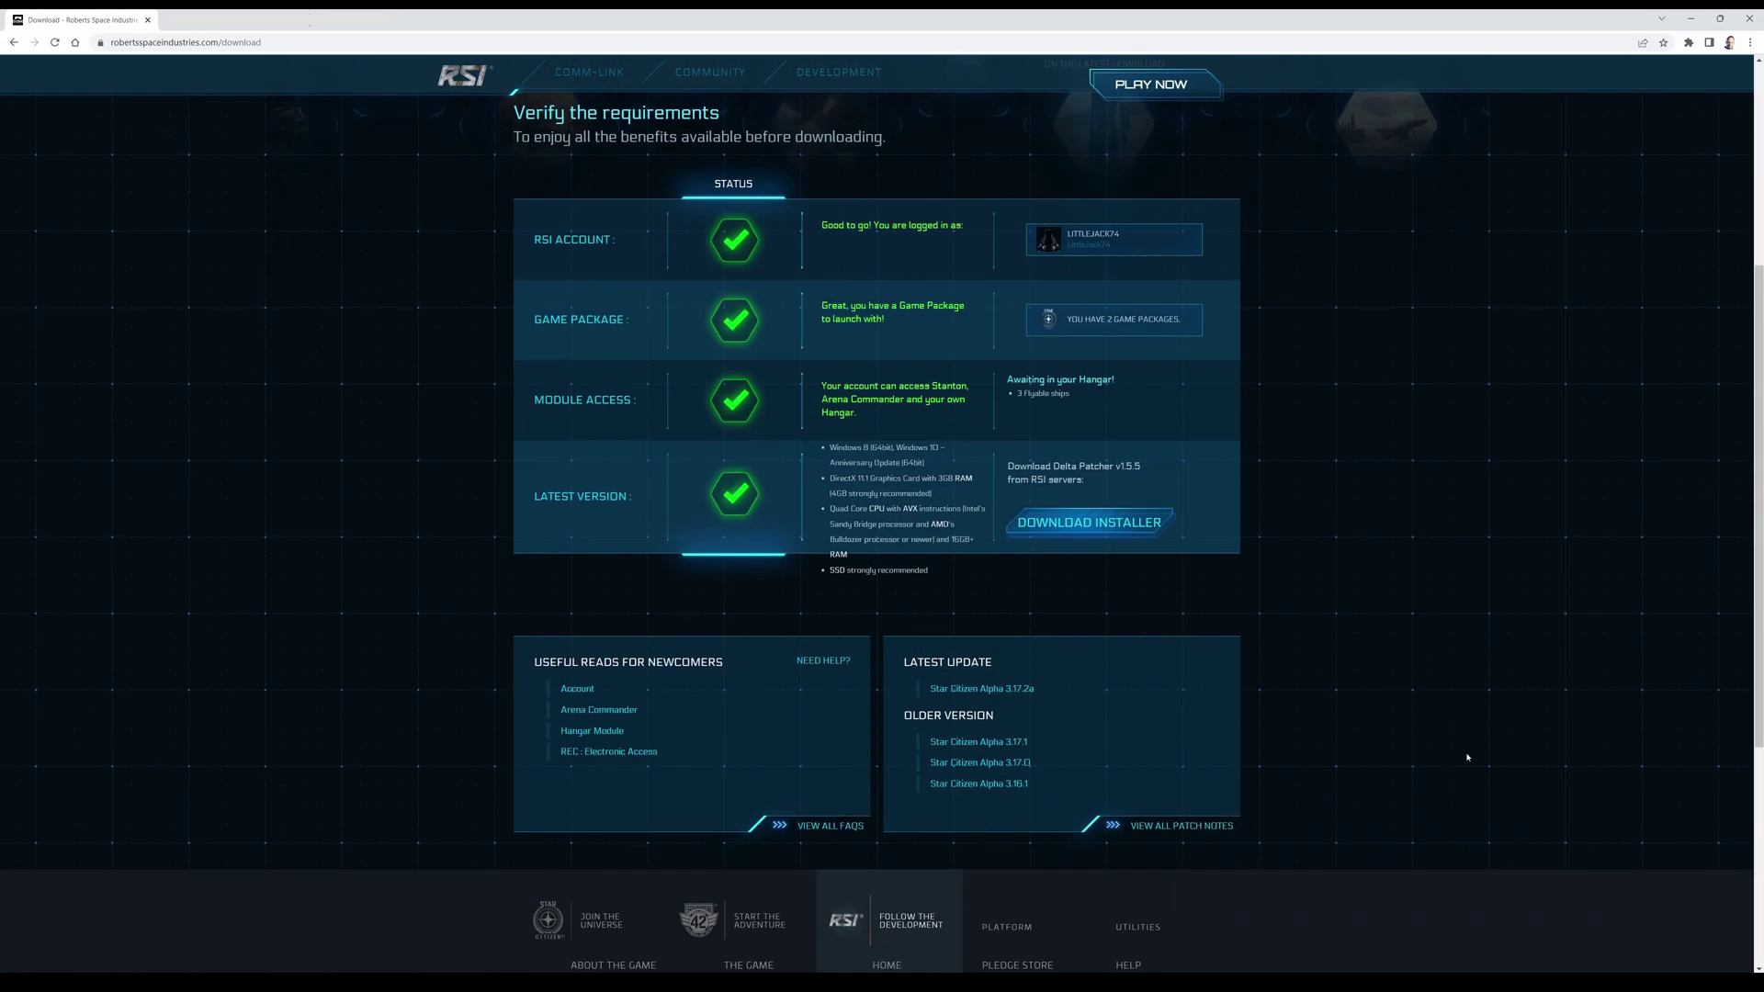
scroll(1467, 758, "down", 1)
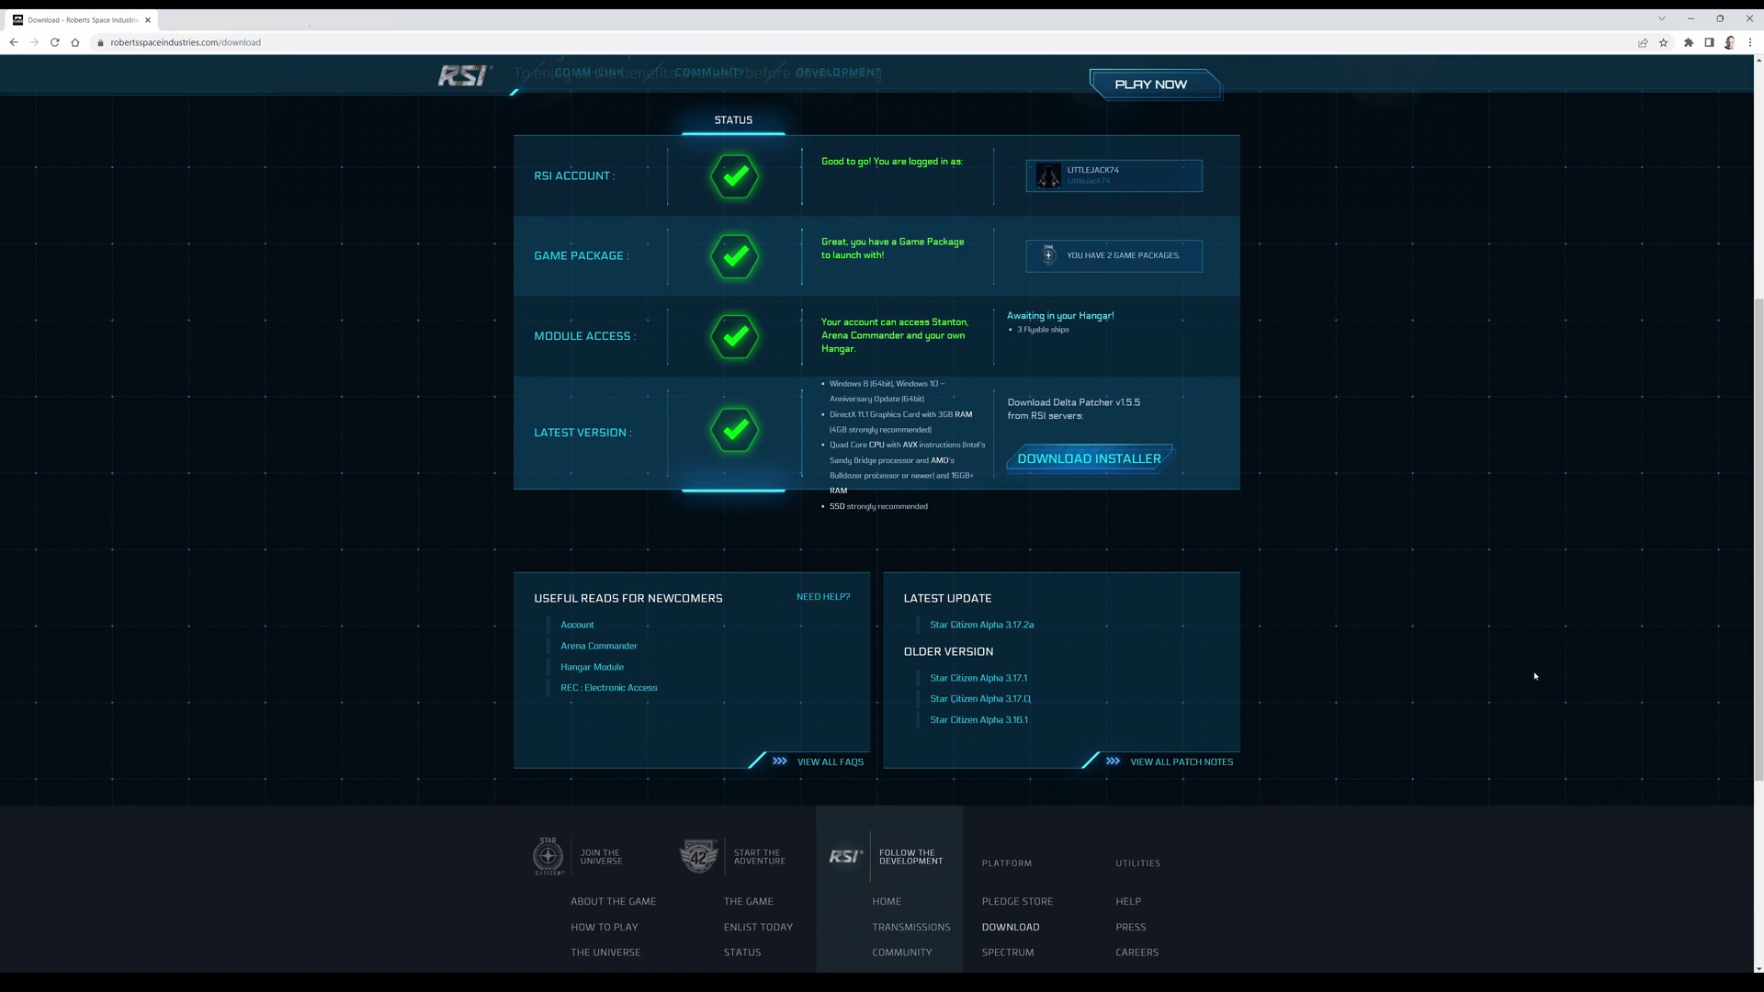
scroll(1534, 676, "up", 5)
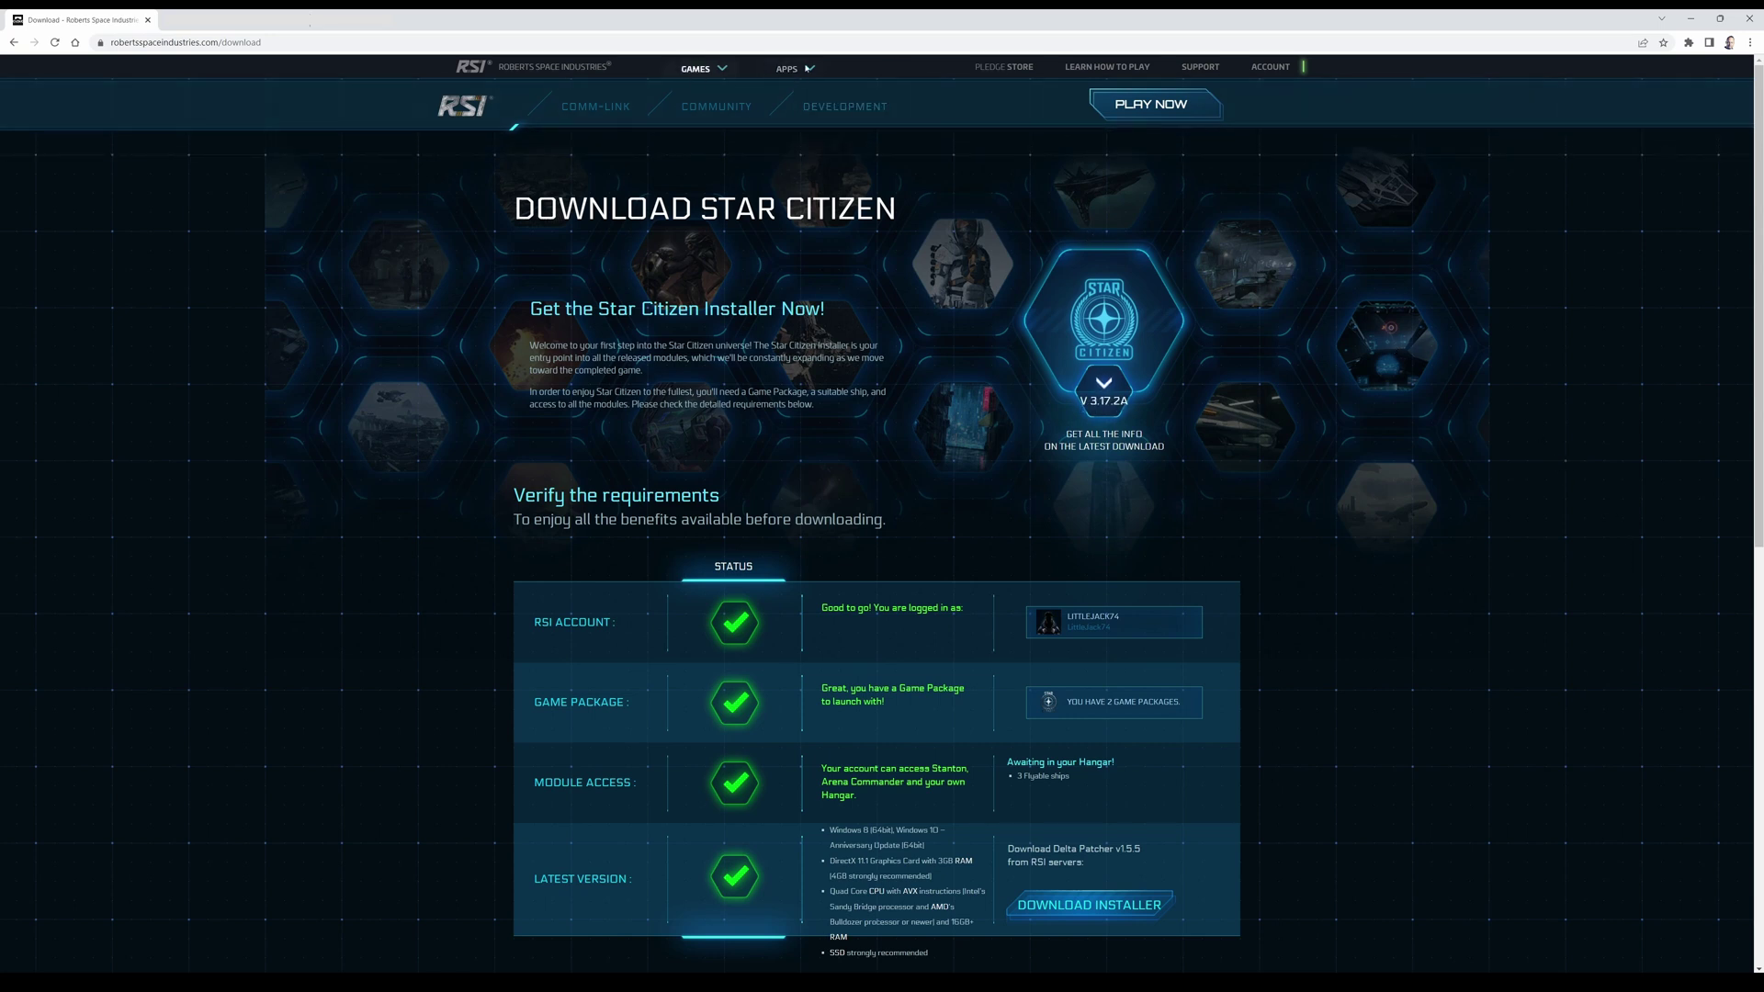
left_click(991, 68)
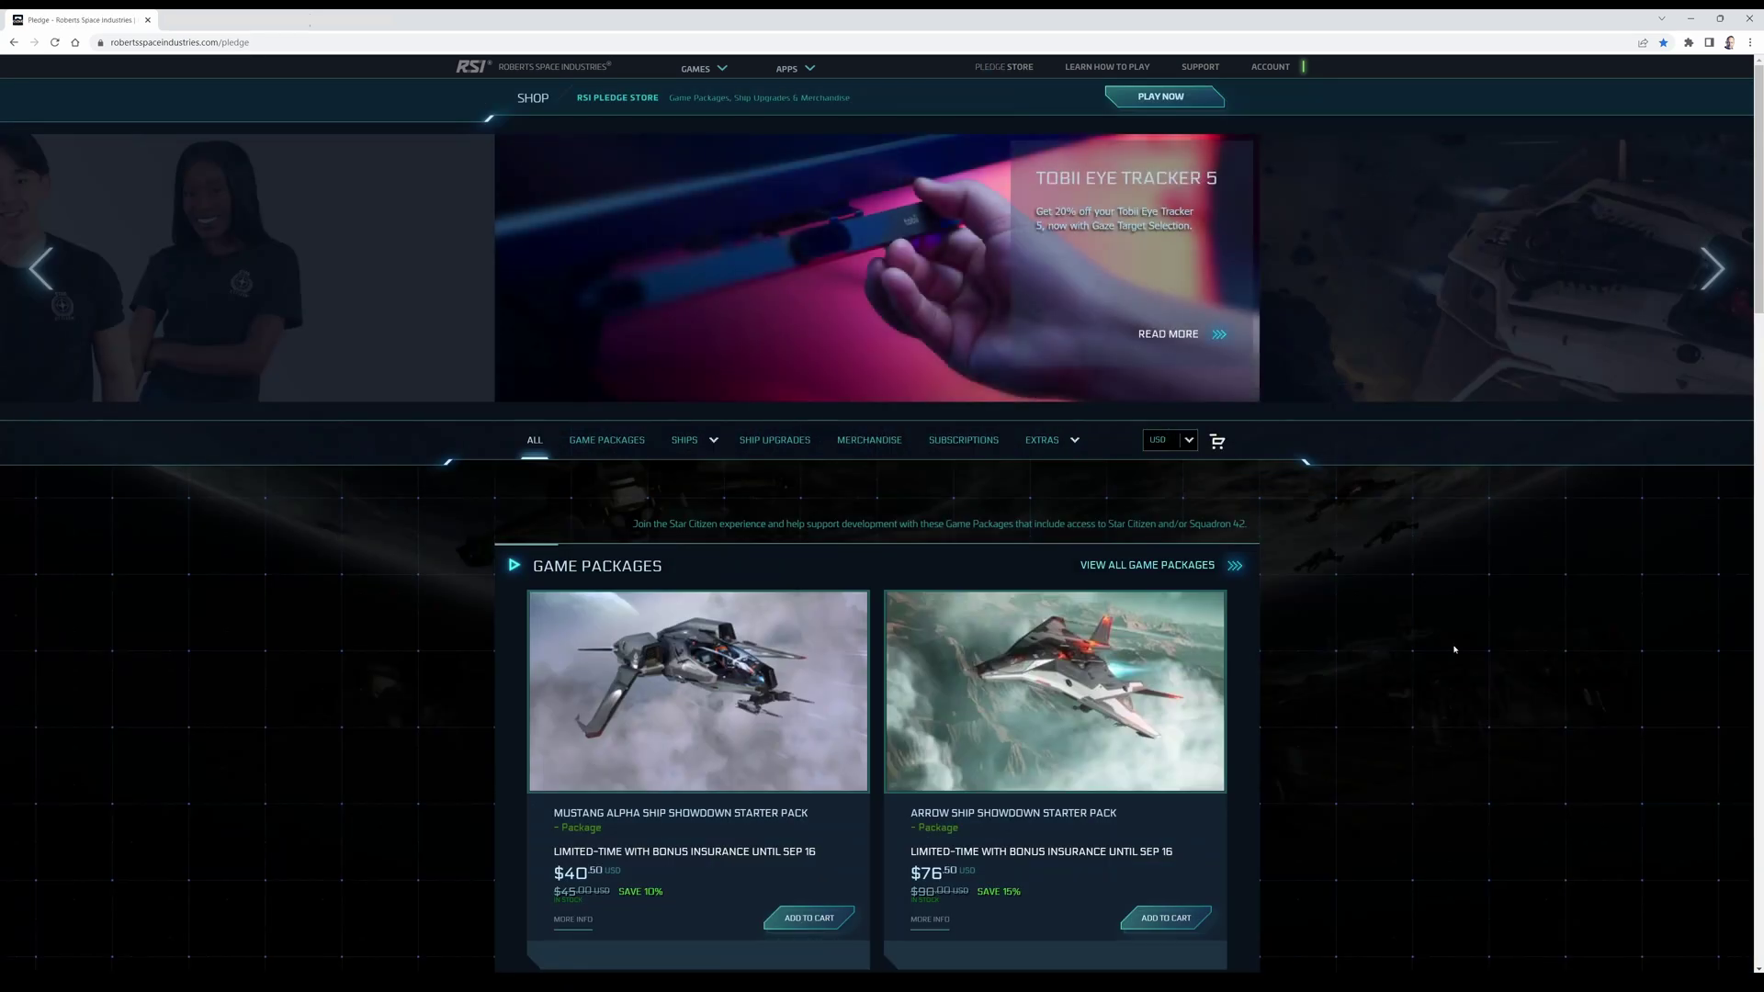
scroll(1454, 650, "down", 1)
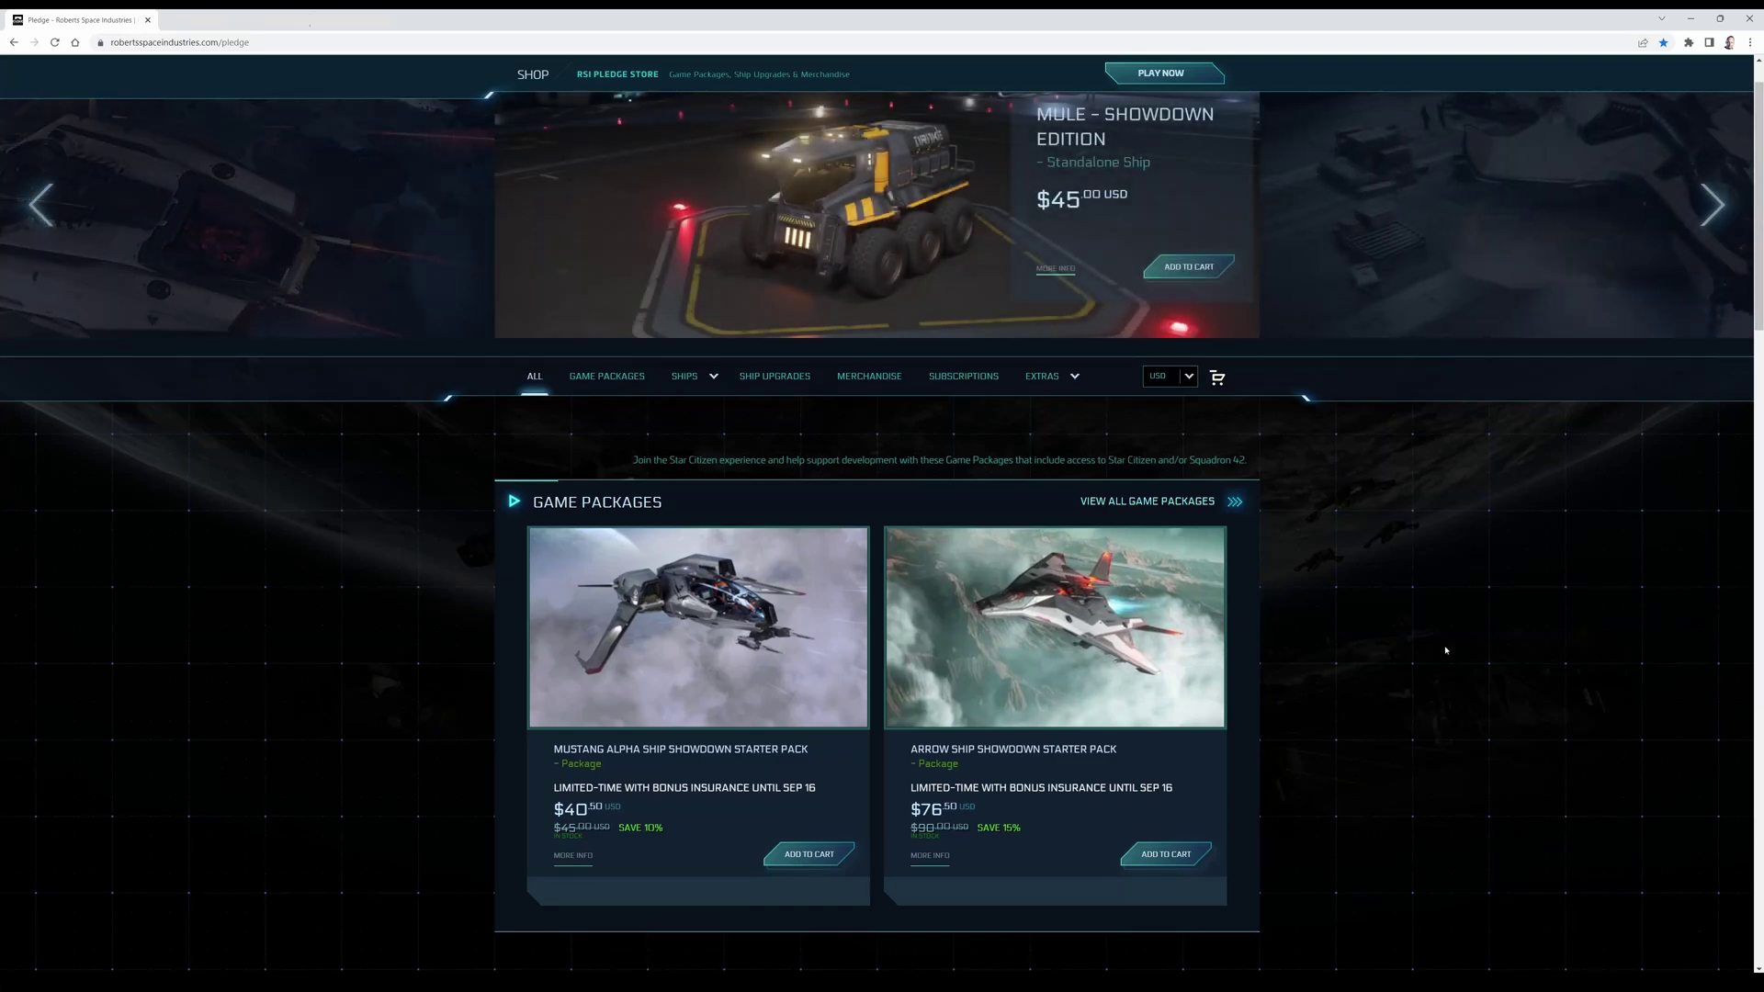
scroll(1393, 682, "down", 1)
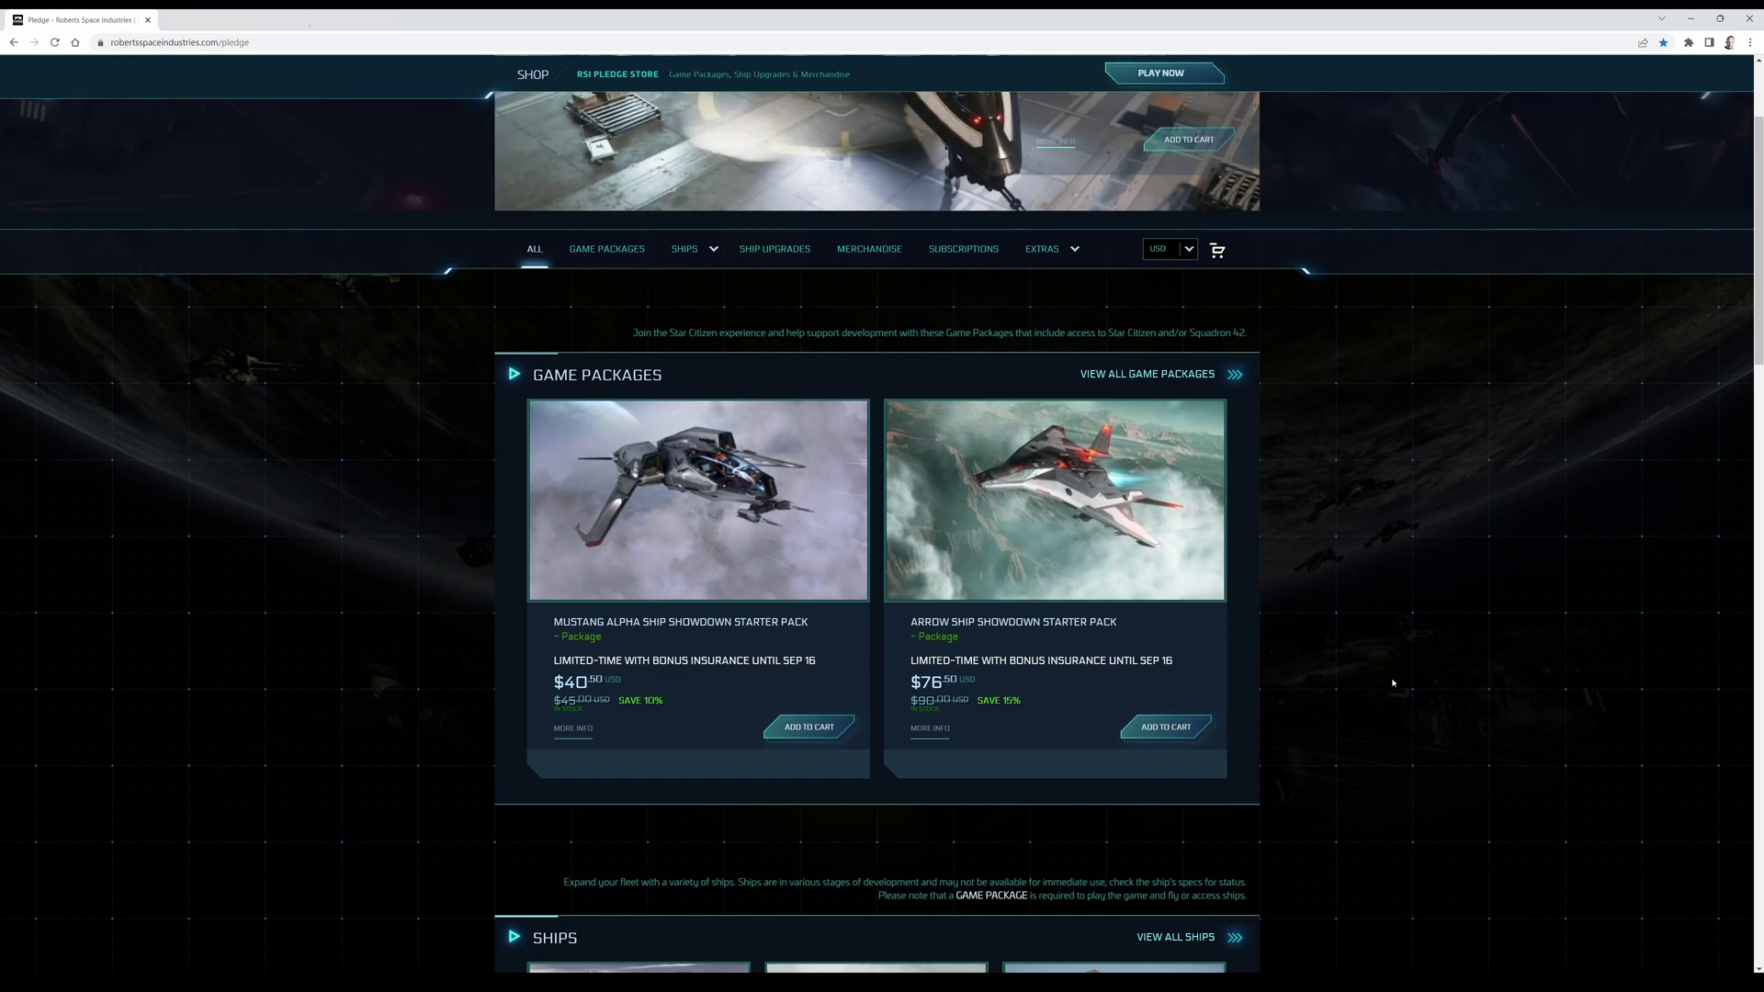
scroll(1393, 681, "down", 1)
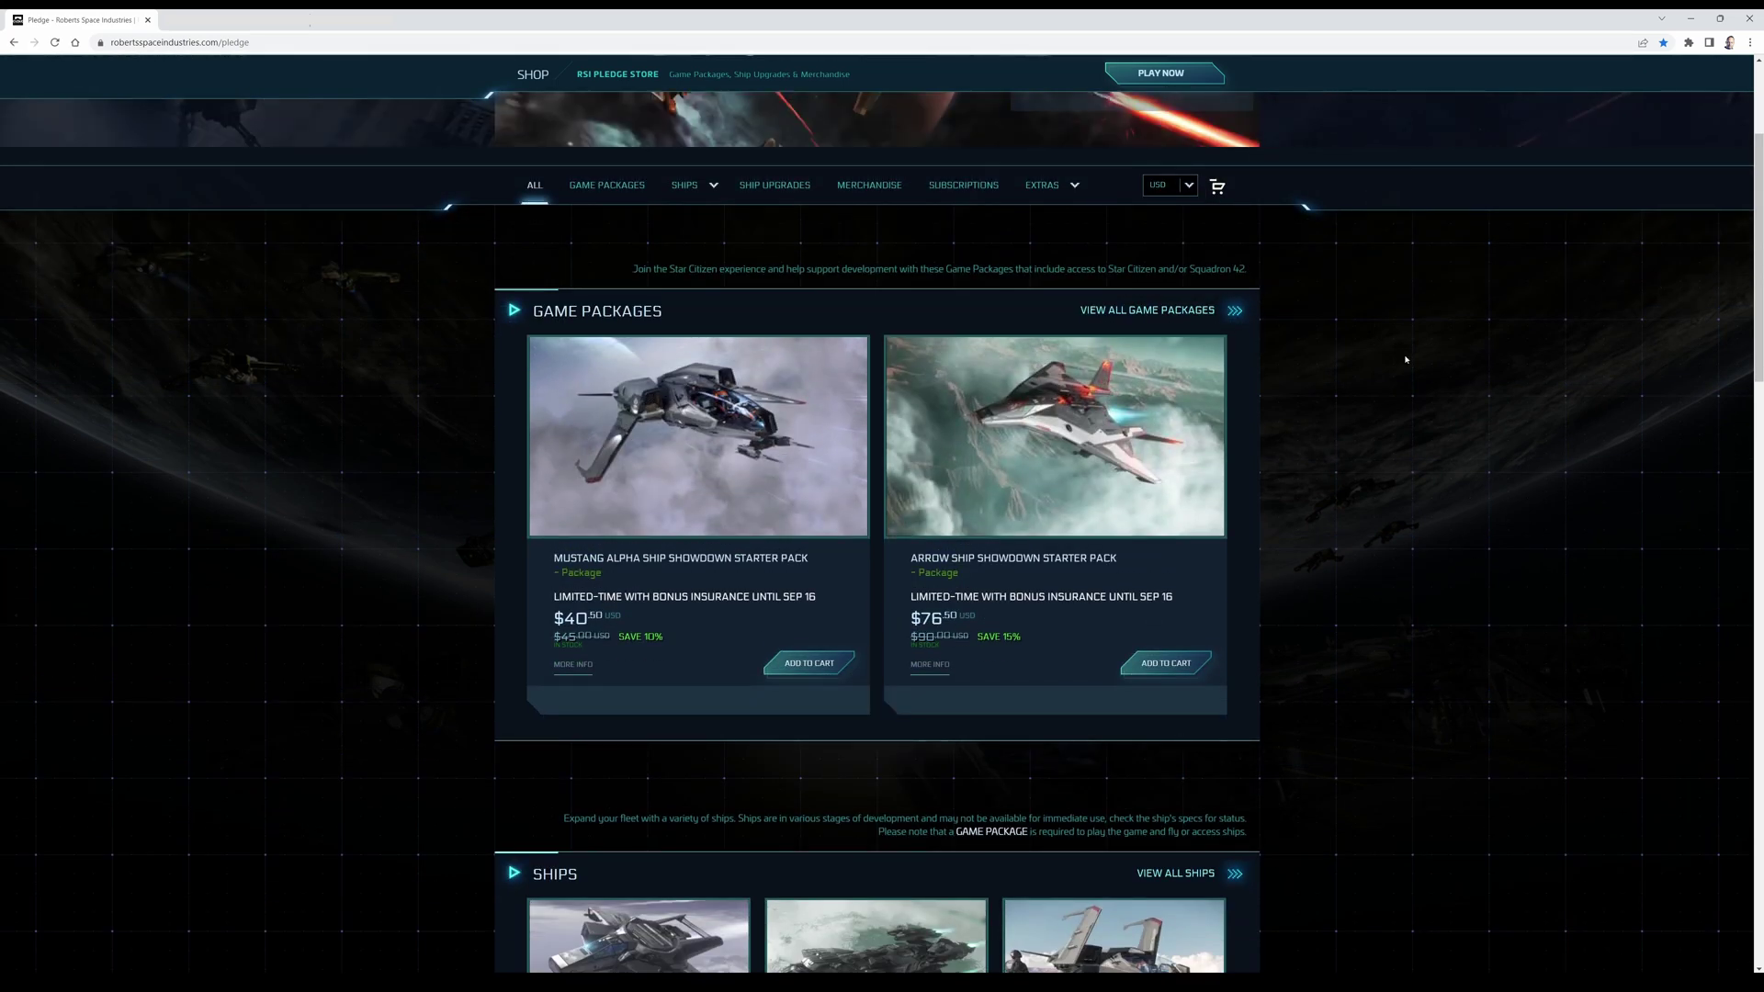
scroll(694, 614, "down", 1)
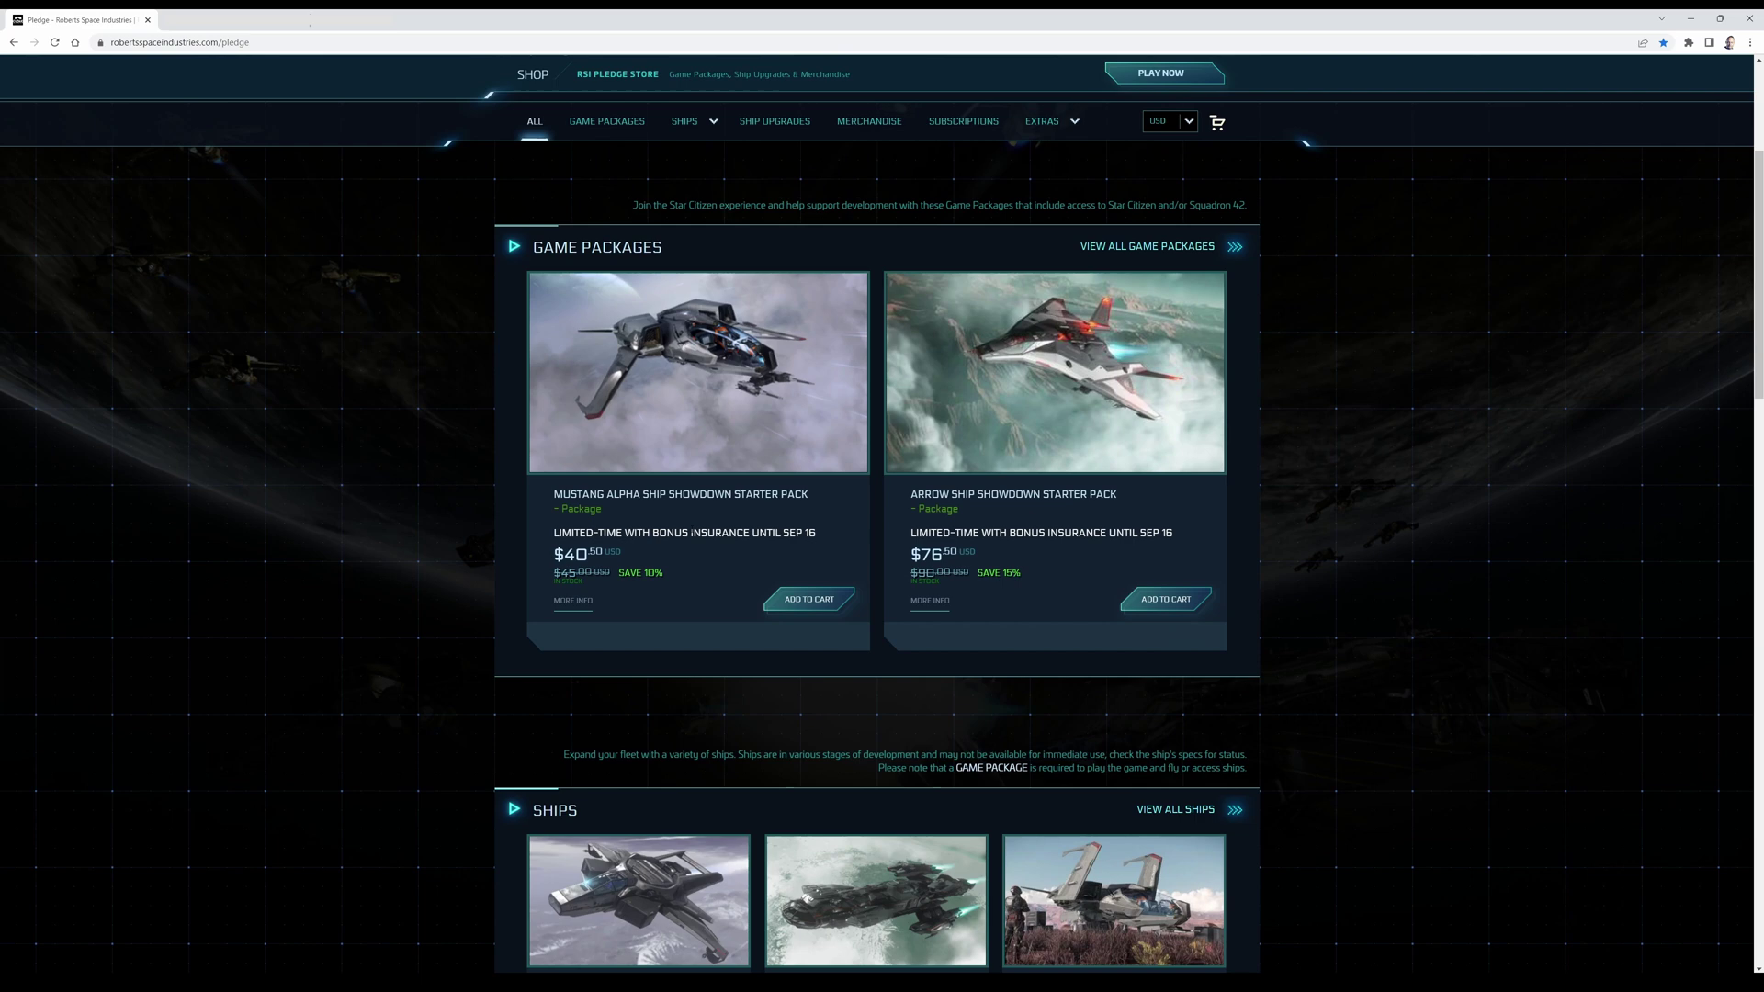
scroll(664, 598, "up", 1)
scroll(664, 598, "down", 1)
scroll(664, 598, "down", 1)
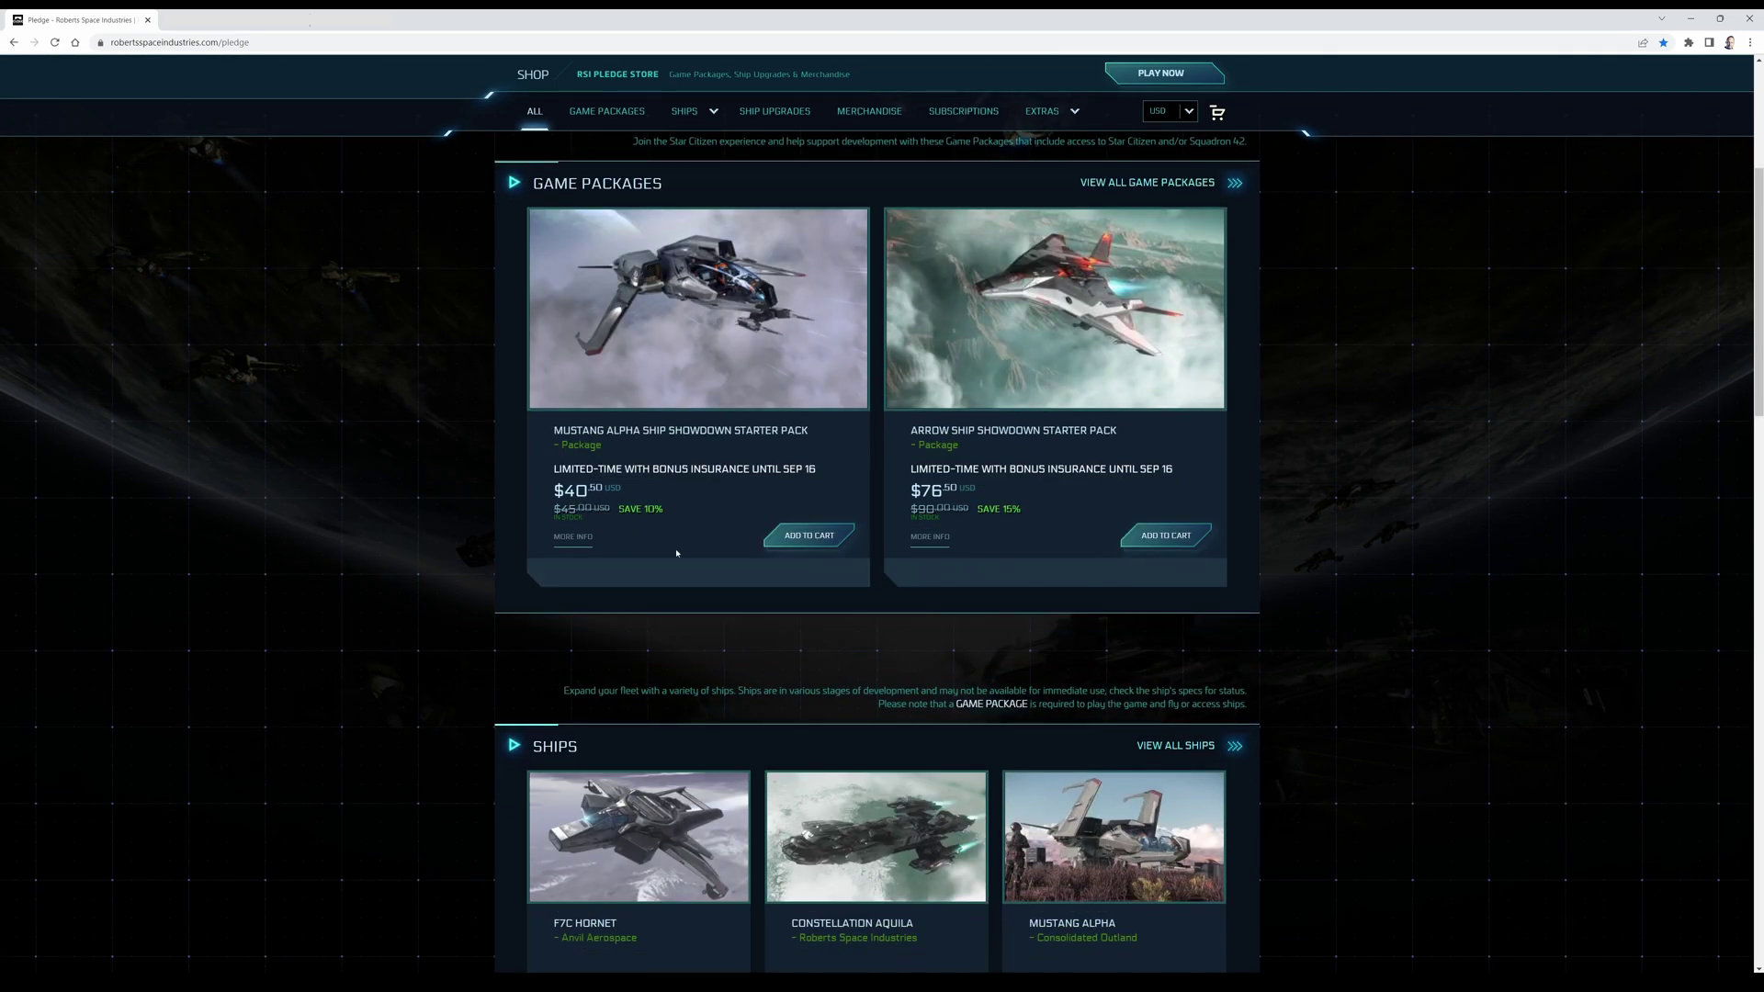
scroll(759, 503, "down", 1)
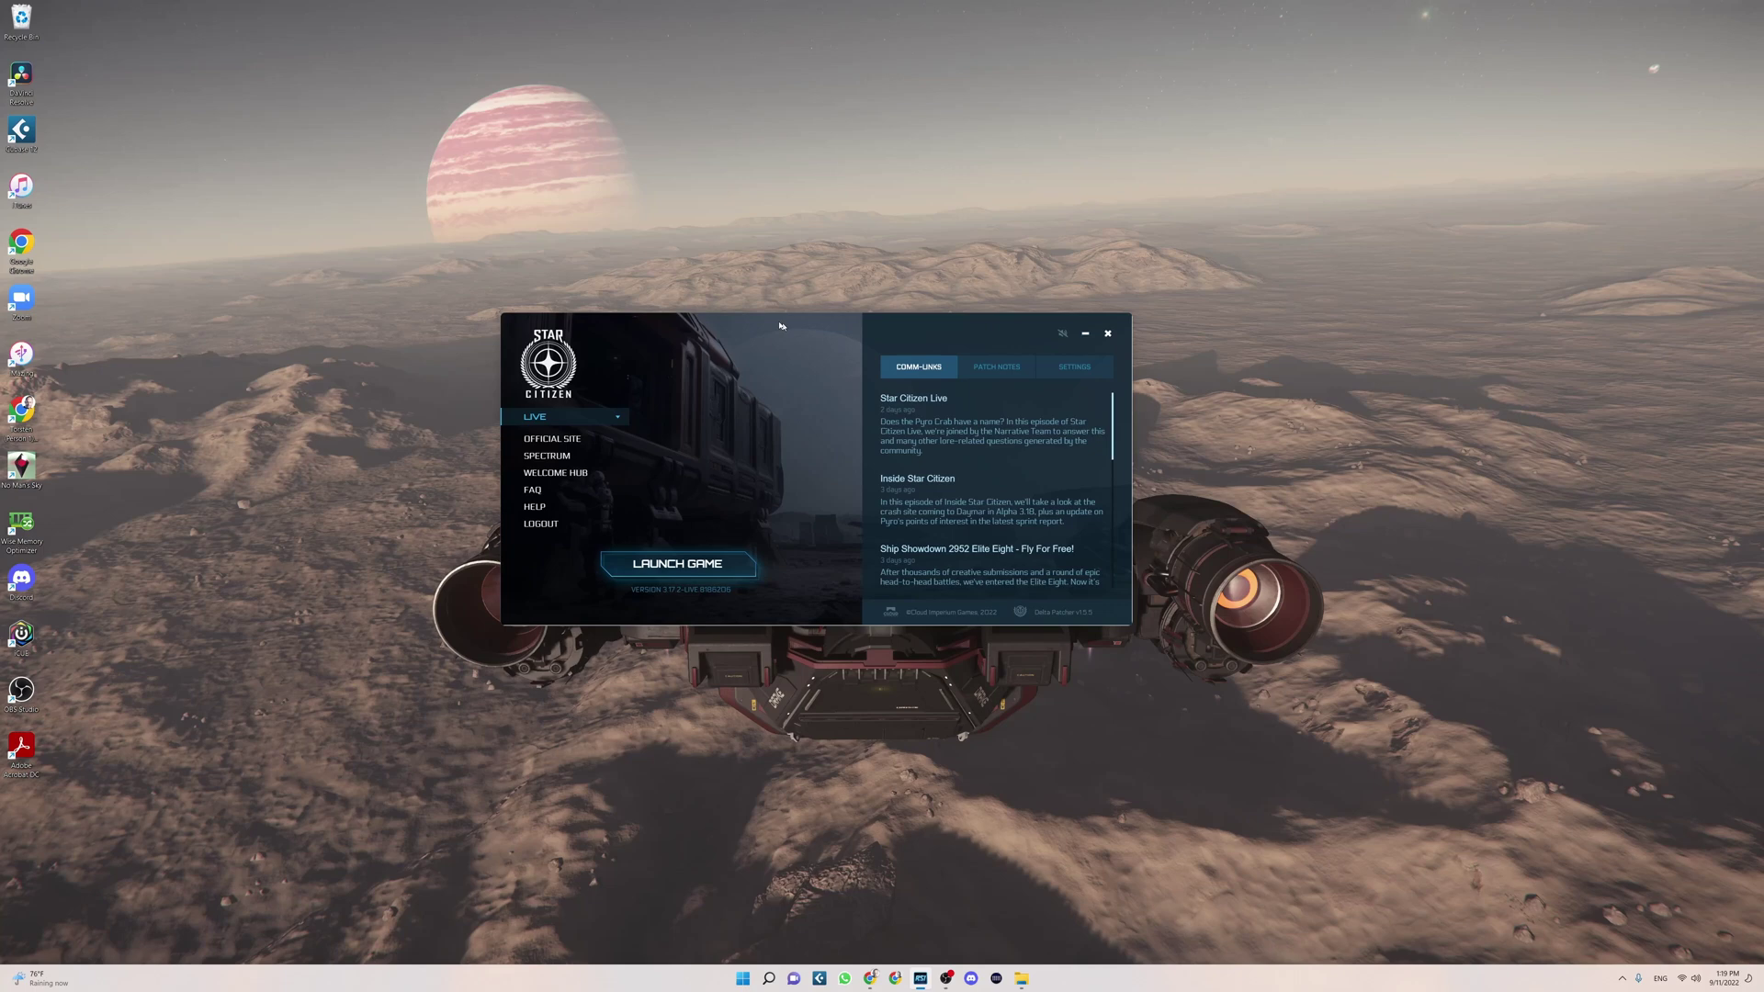
Switch to the Star Citizen launcher and review the concurrent downloads and download speed limit options in its settings
left_click_drag(753, 341, 760, 404)
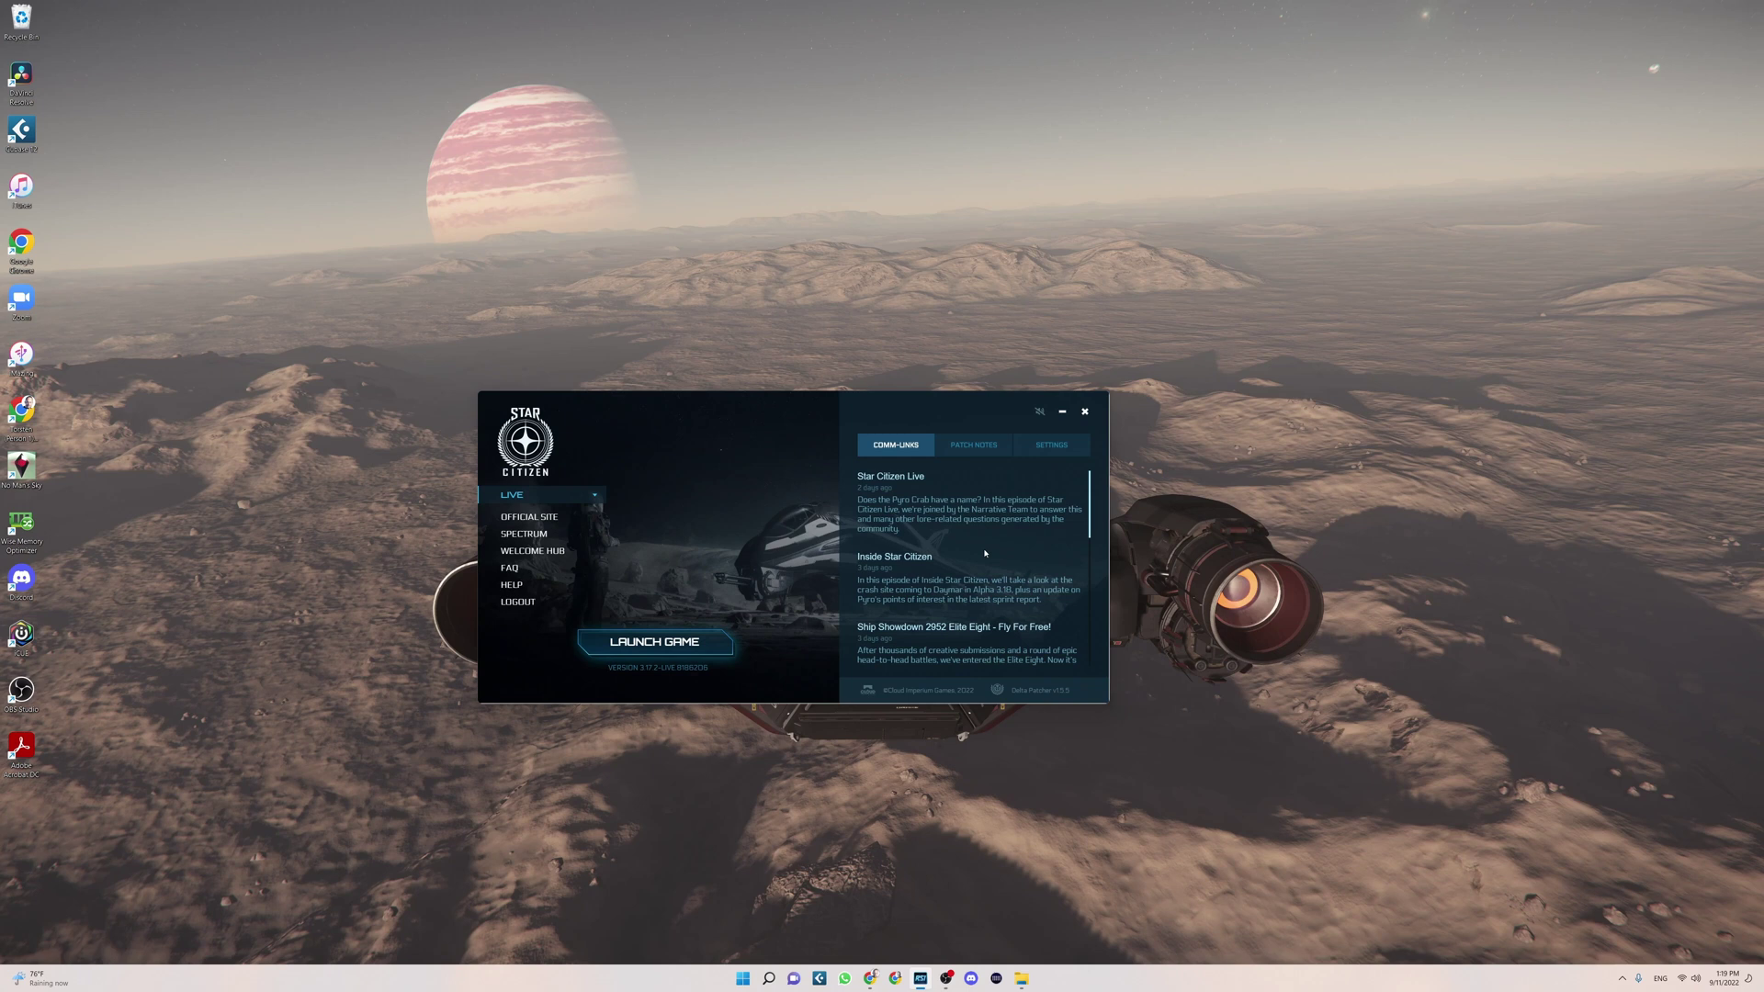
left_click(997, 446)
left_click(1067, 448)
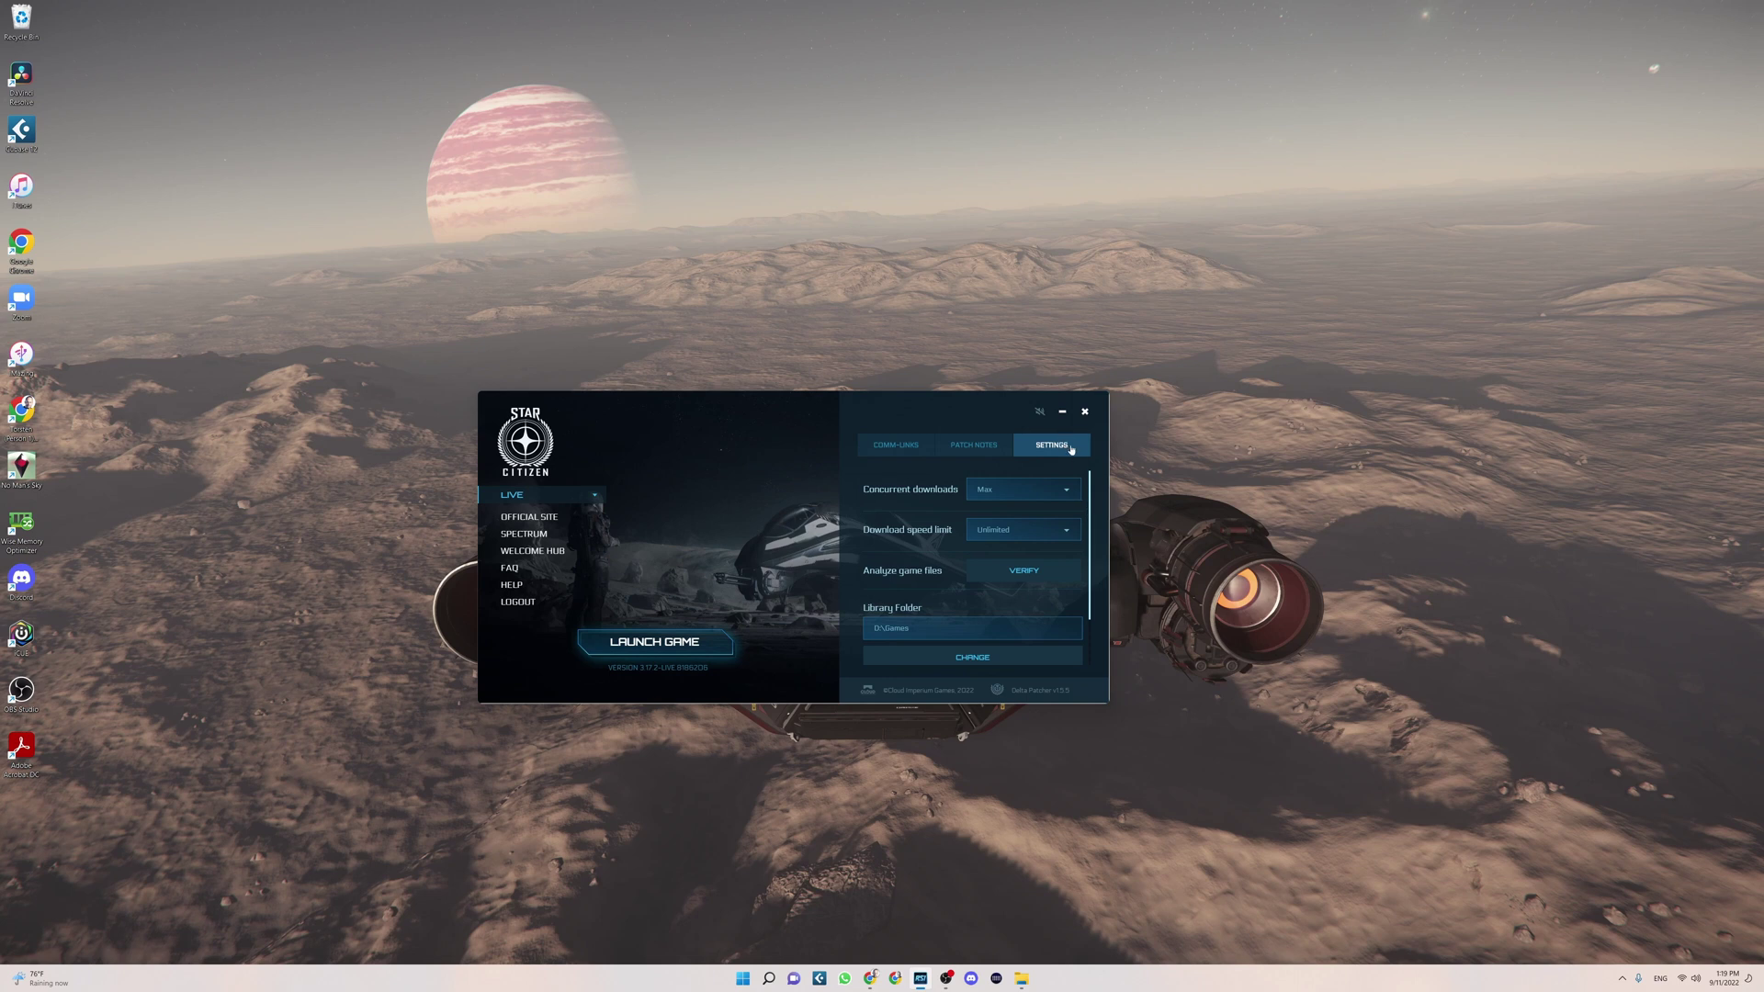
left_click(1054, 491)
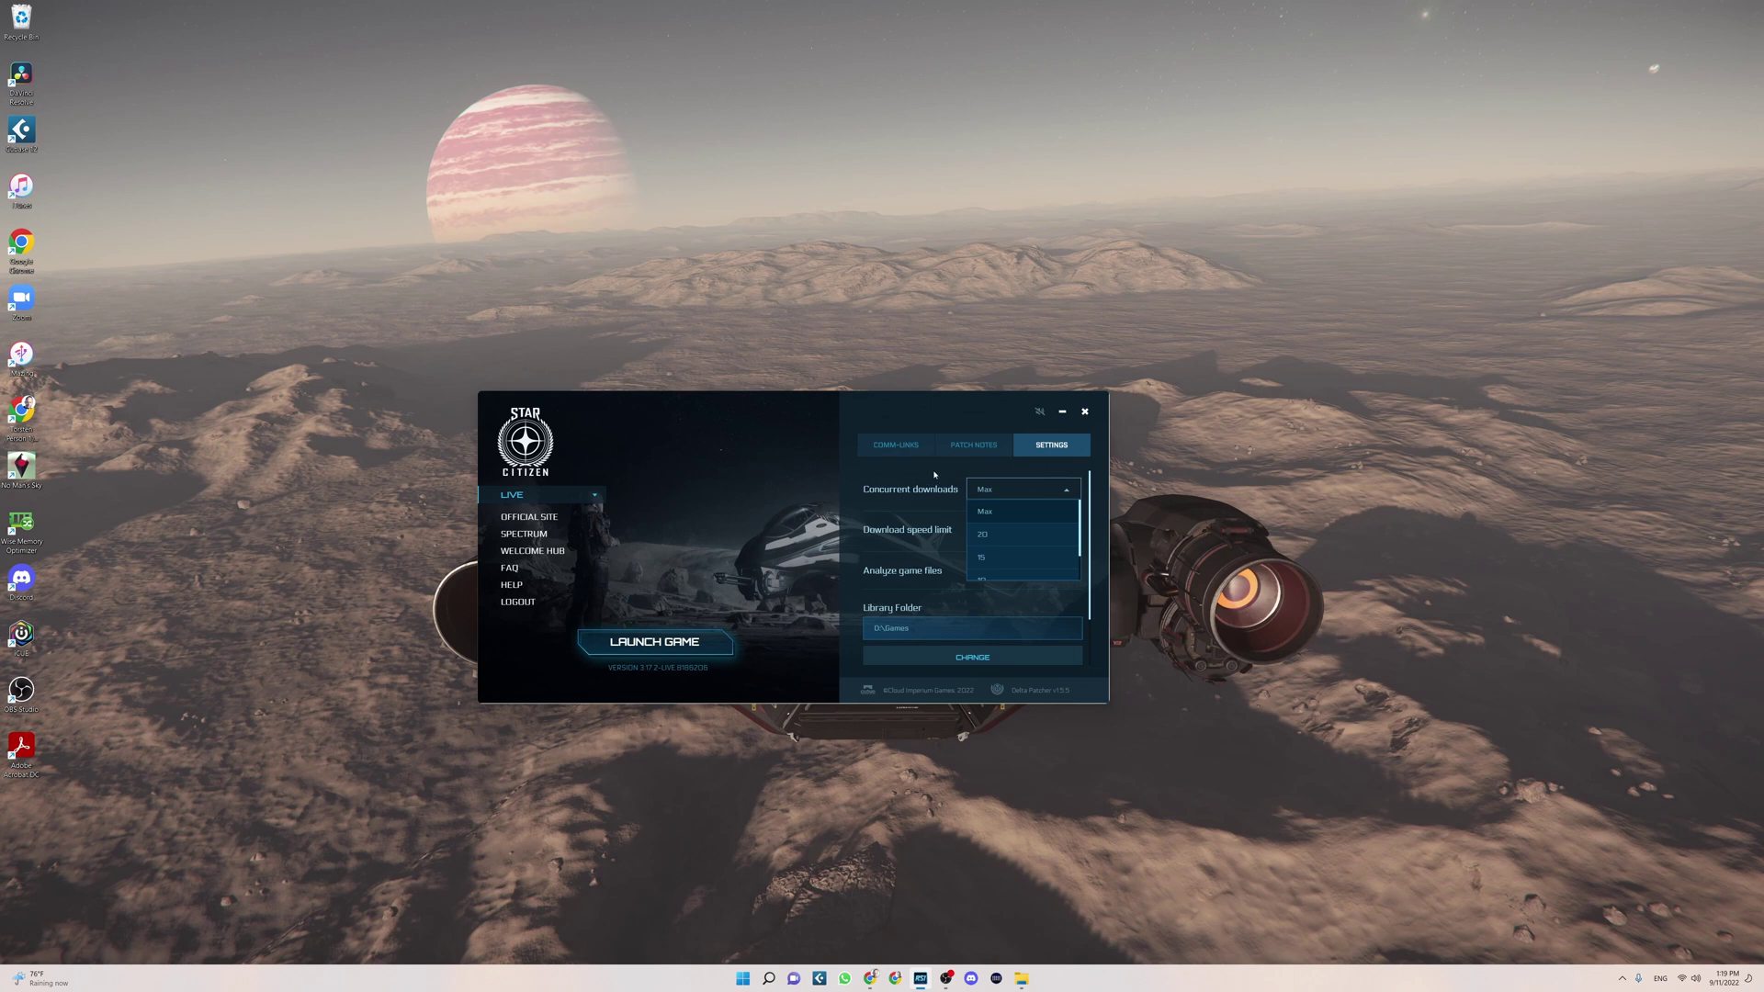
left_click(1092, 477)
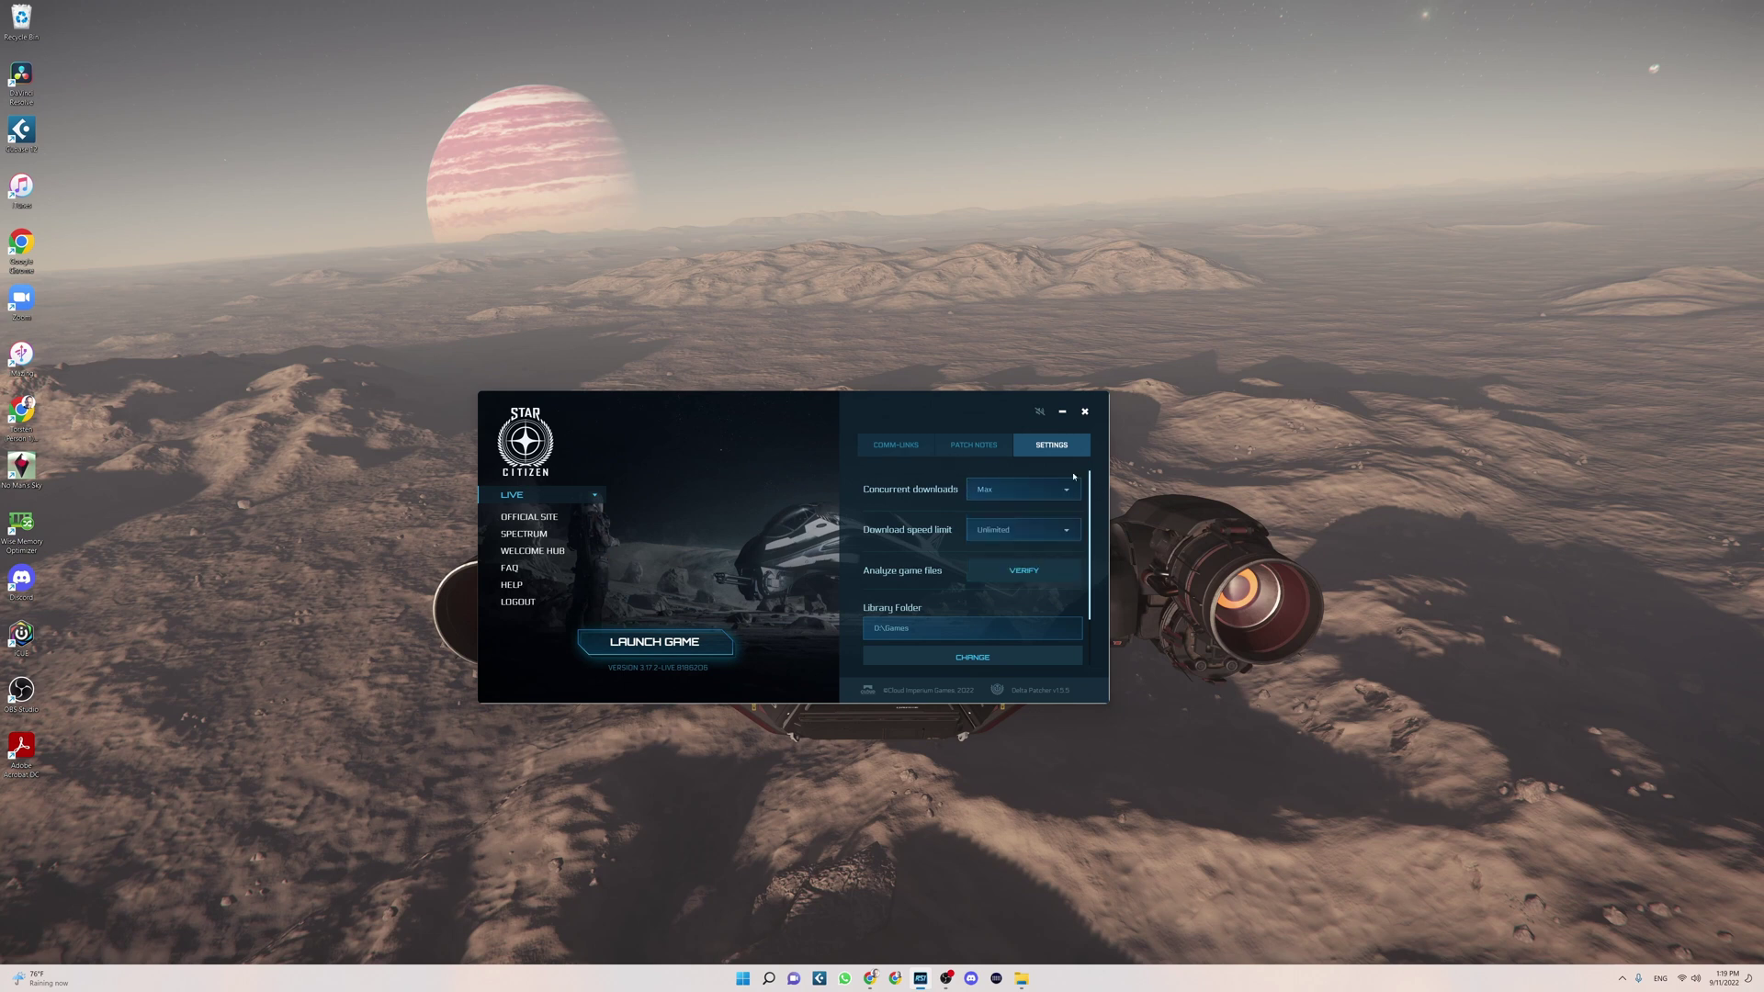
left_click(1047, 537)
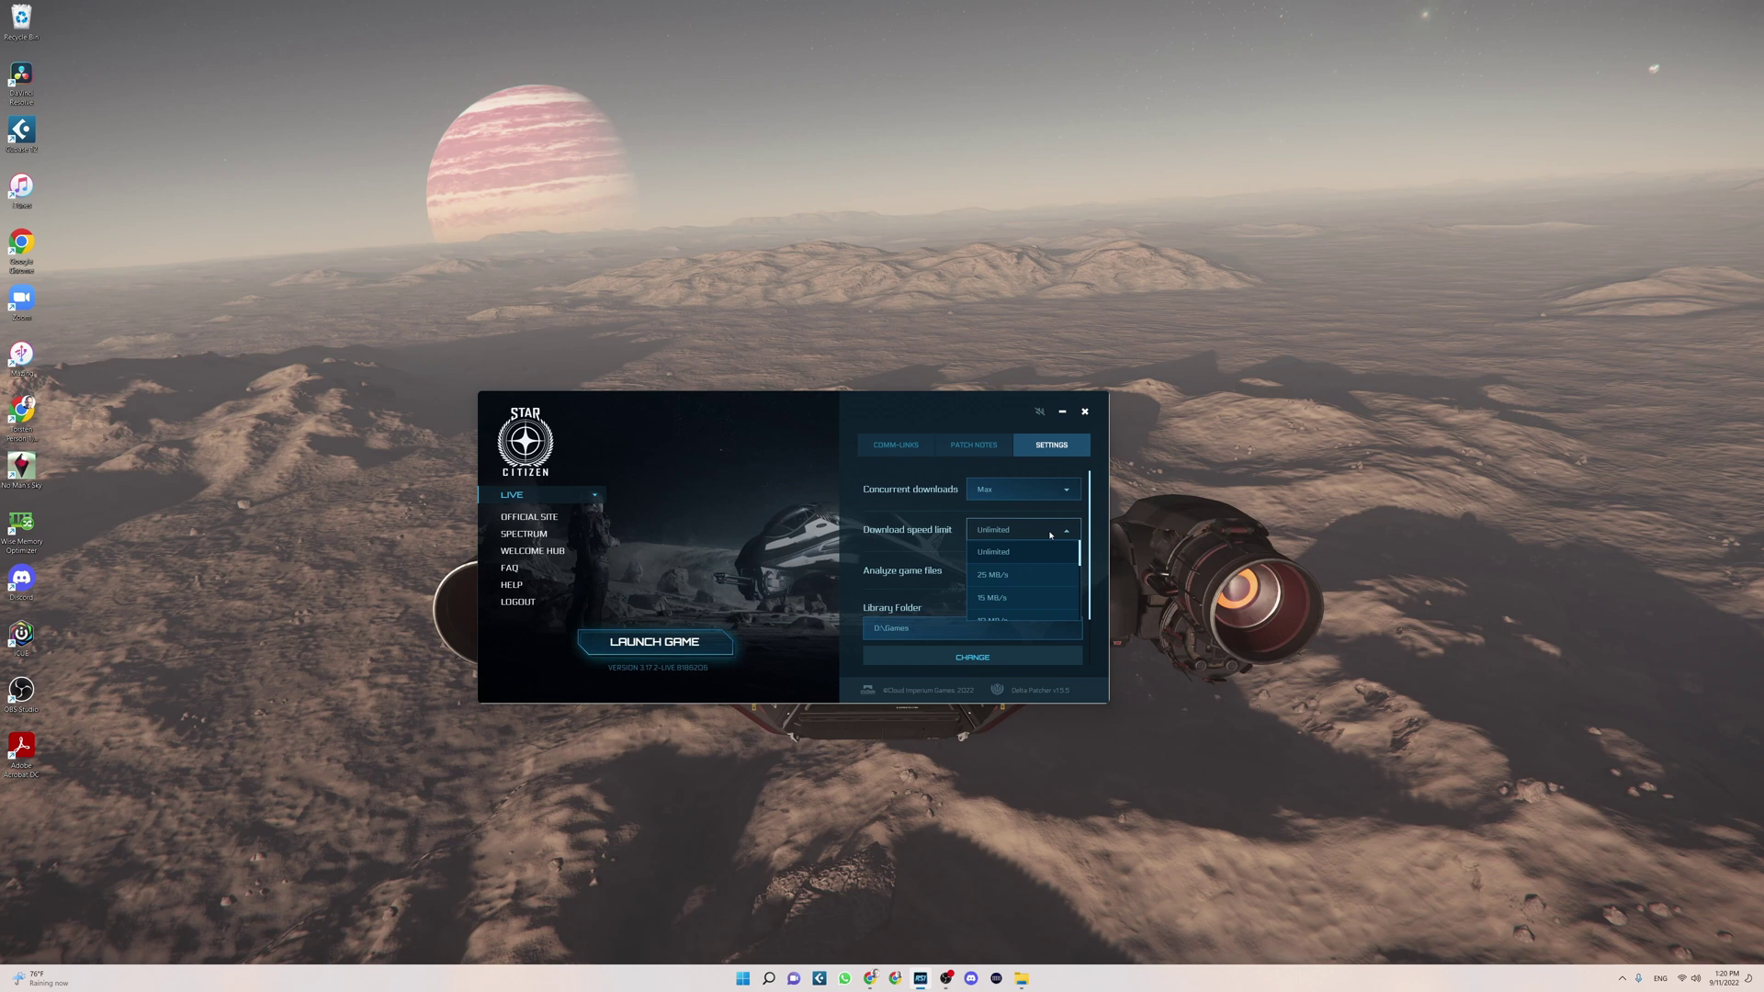
left_click(938, 515)
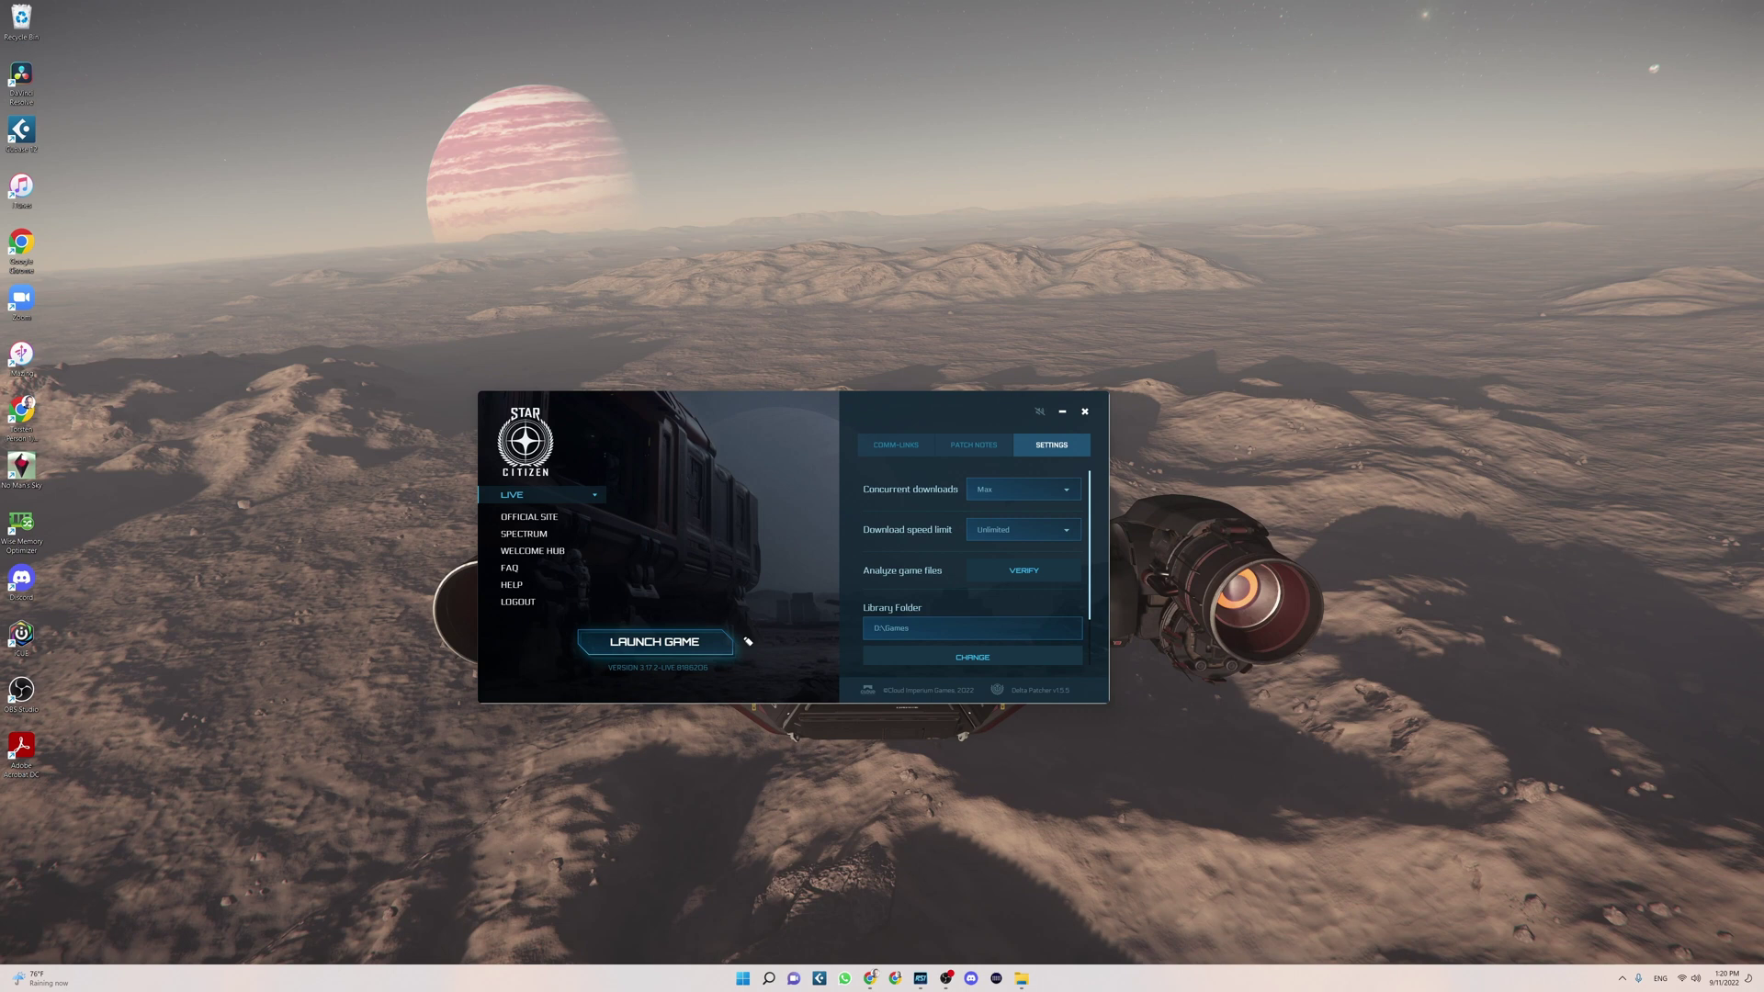
Launch the game and acknowledge the pre-release testing terms after reading them through to the end
left_click(679, 644)
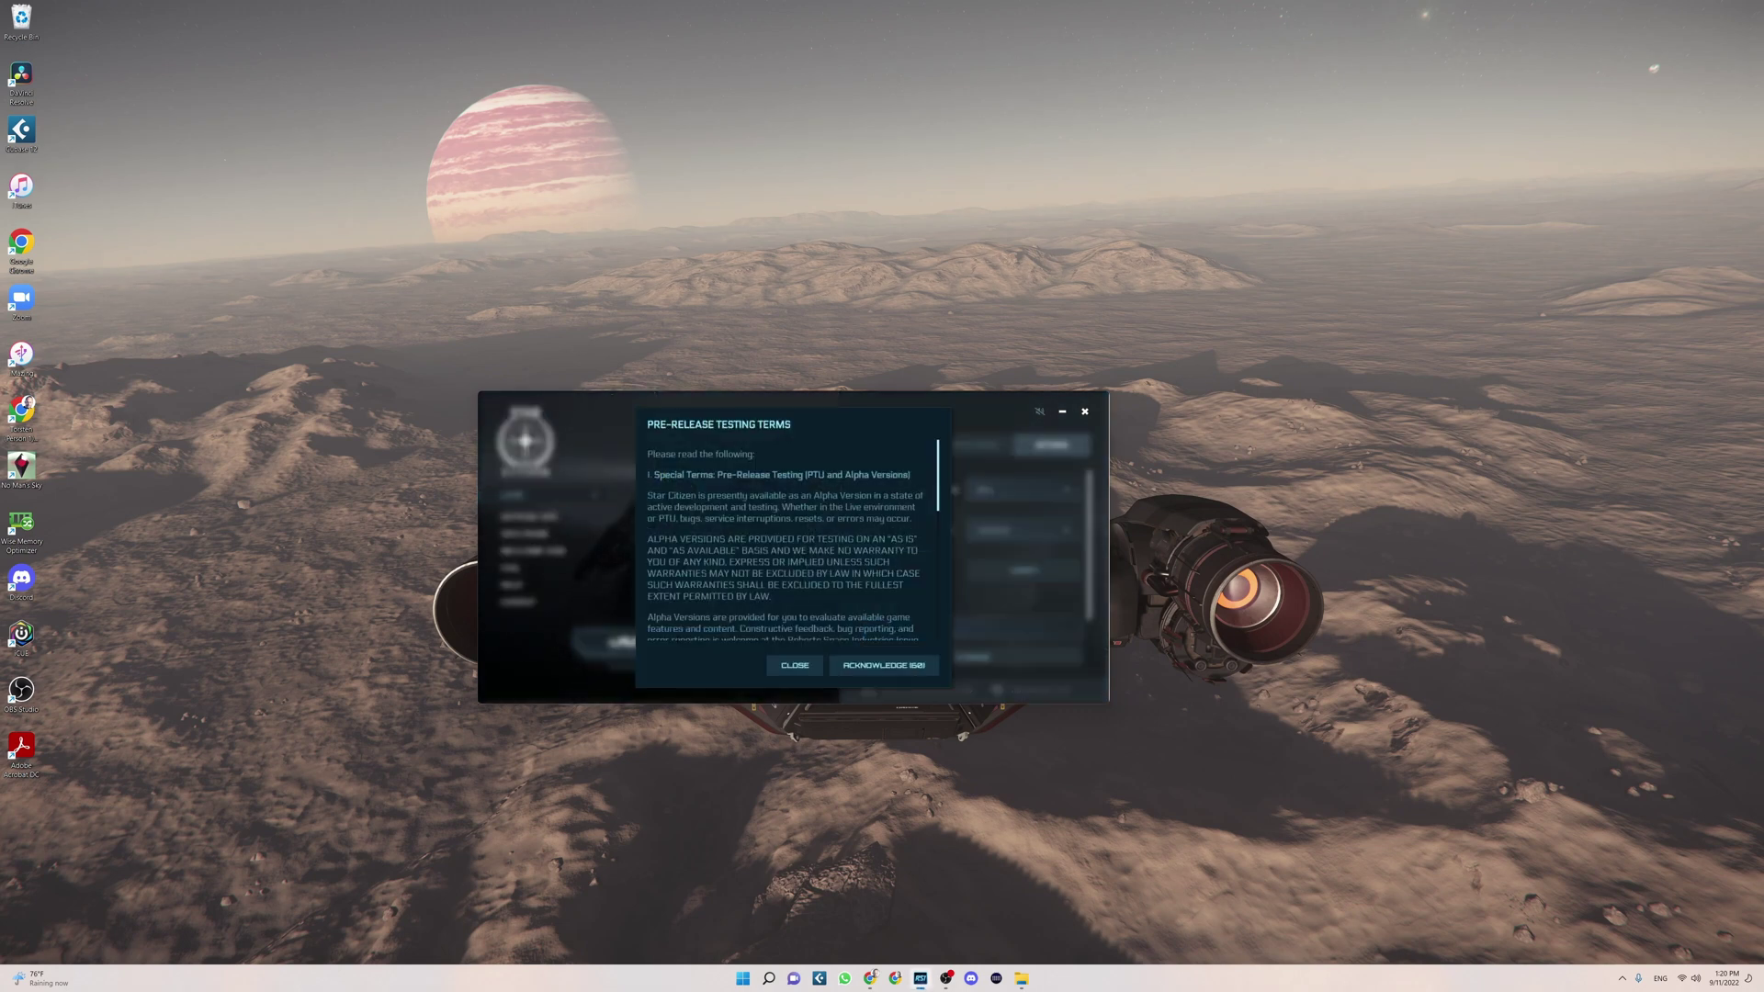
left_click(884, 665)
scroll(931, 501, "down", 10)
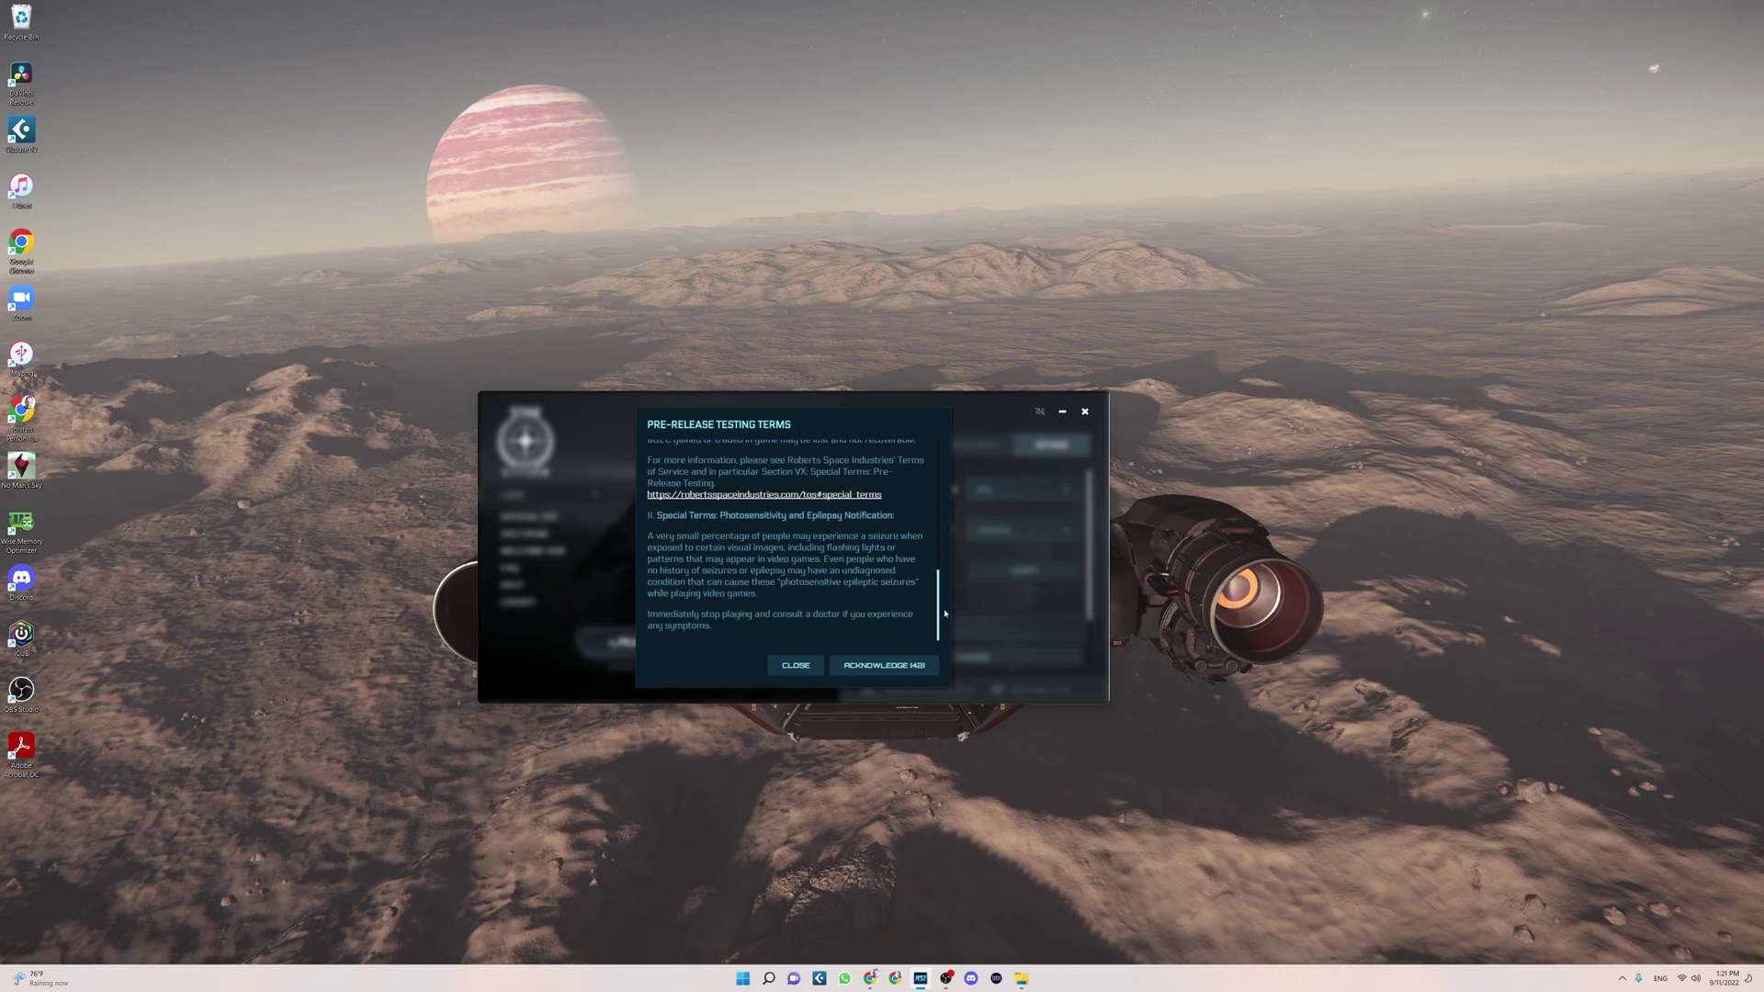
left_click(881, 665)
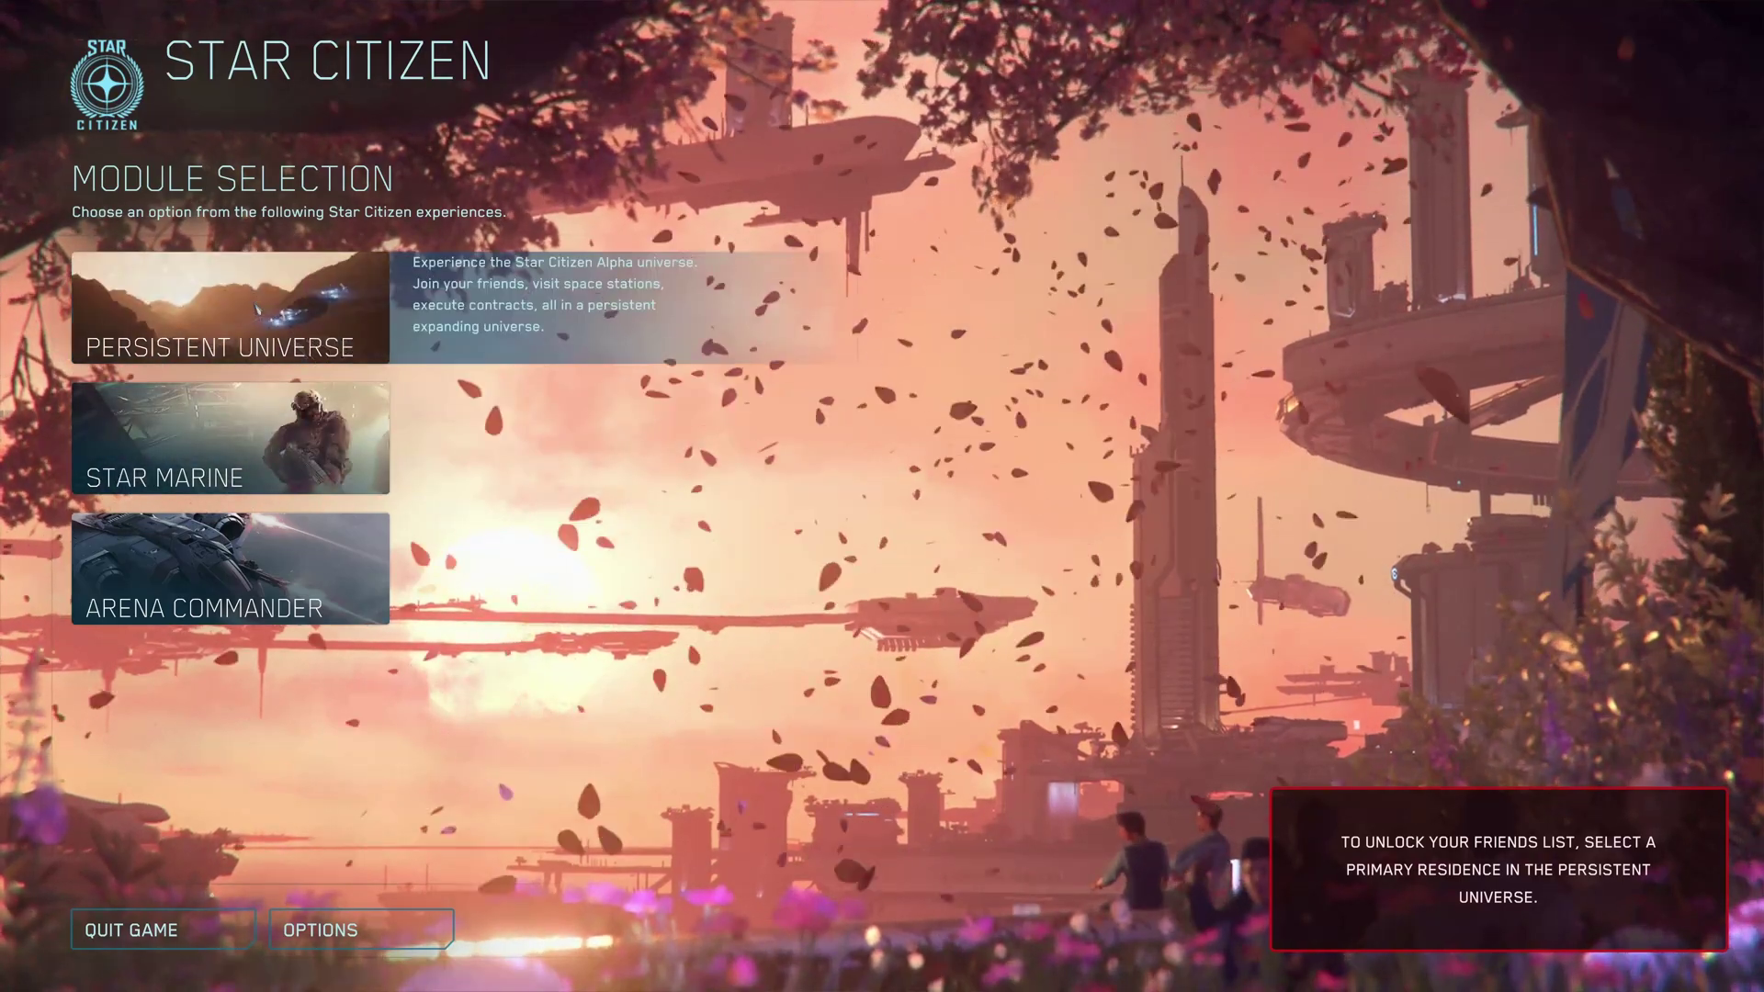
Enter the Persistent Universe module and choose the male body for the new character
left_click(257, 310)
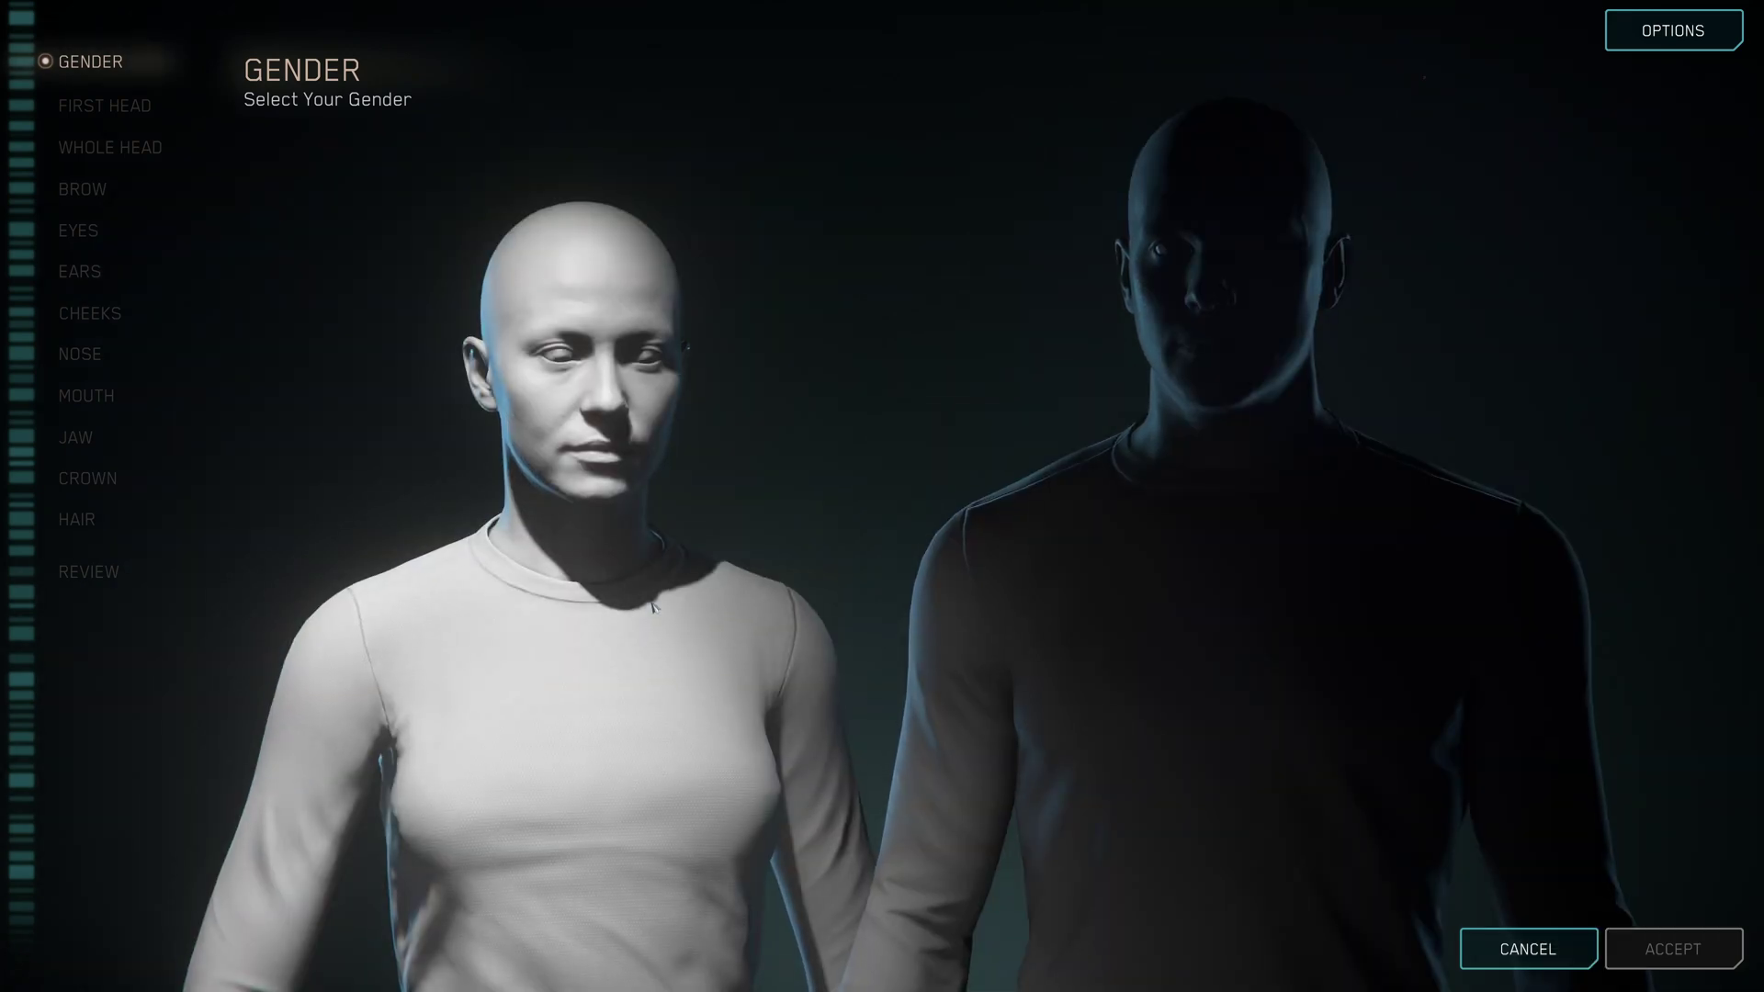
left_click(653, 607)
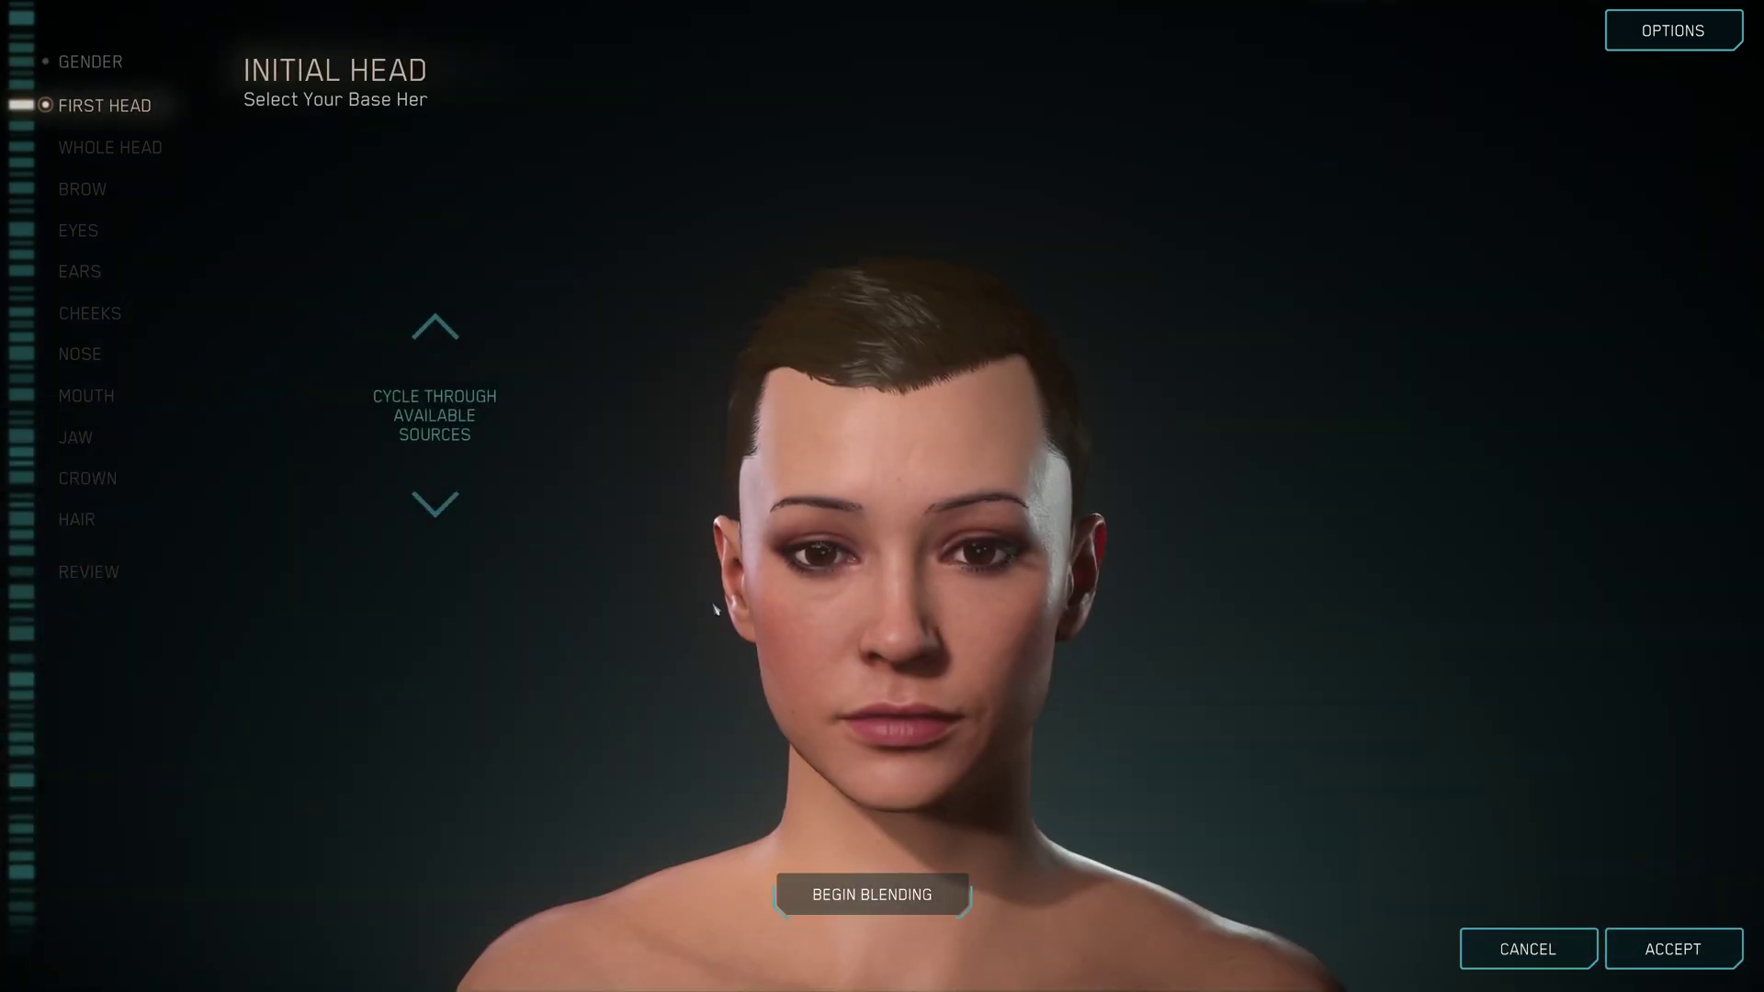
left_click(90, 63)
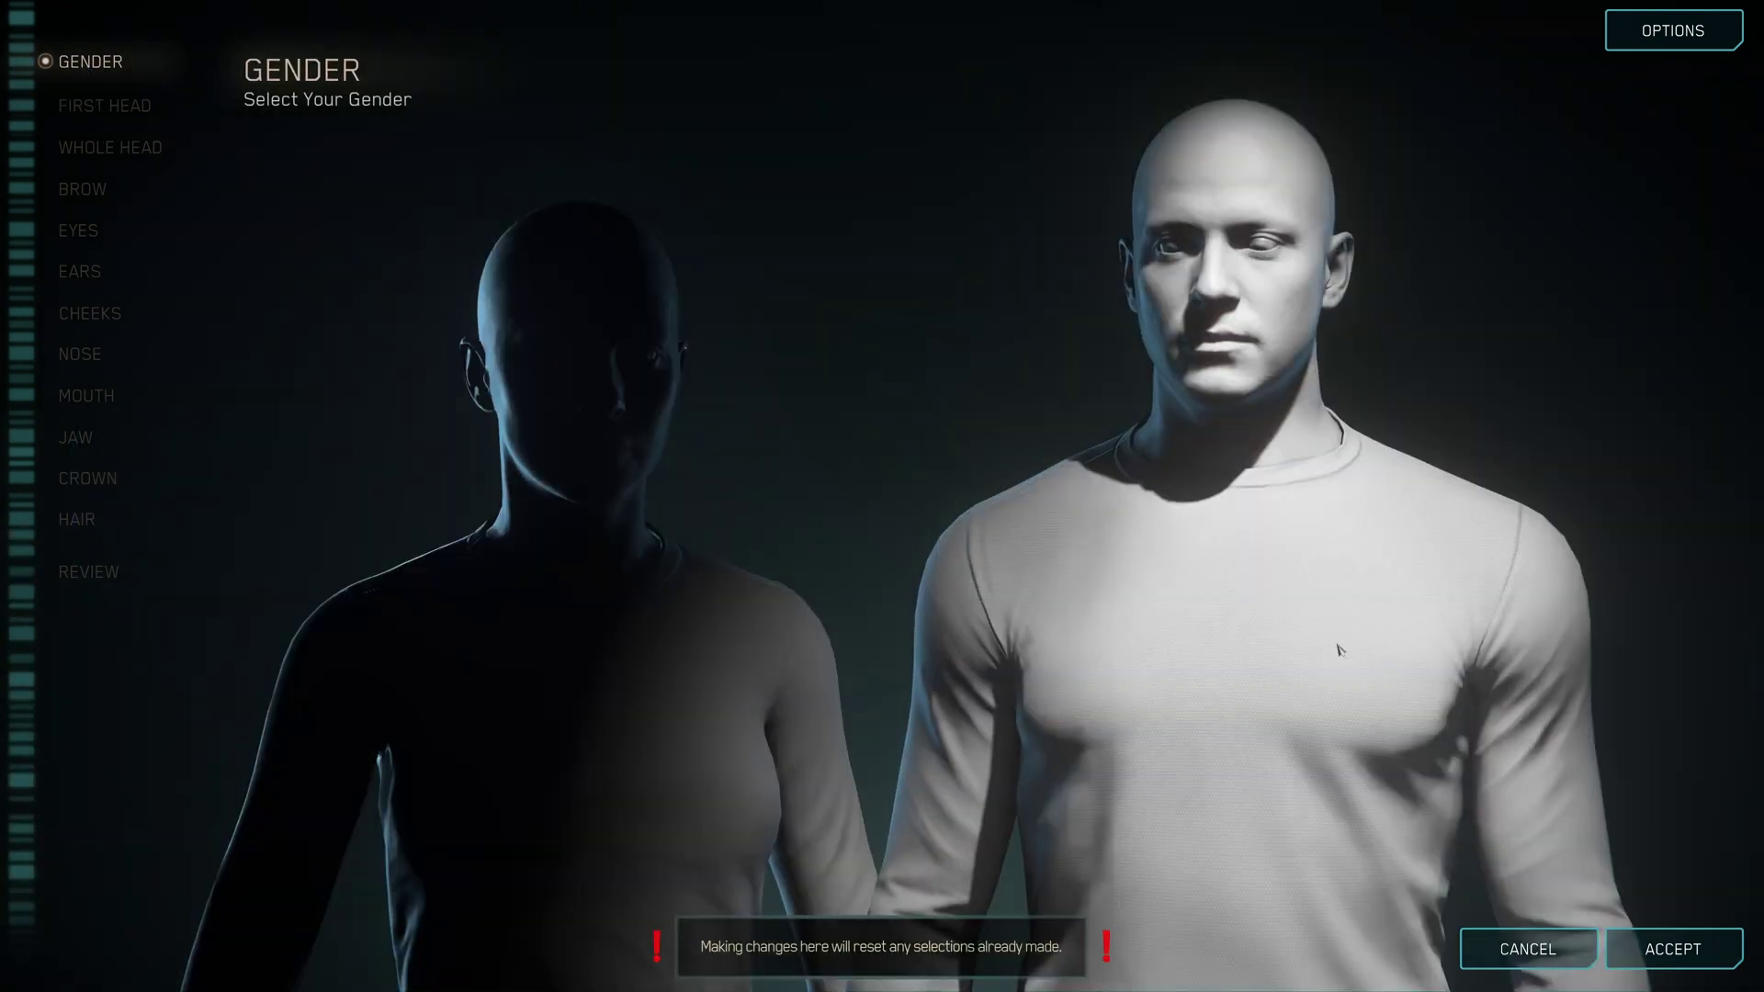
left_click(1311, 738)
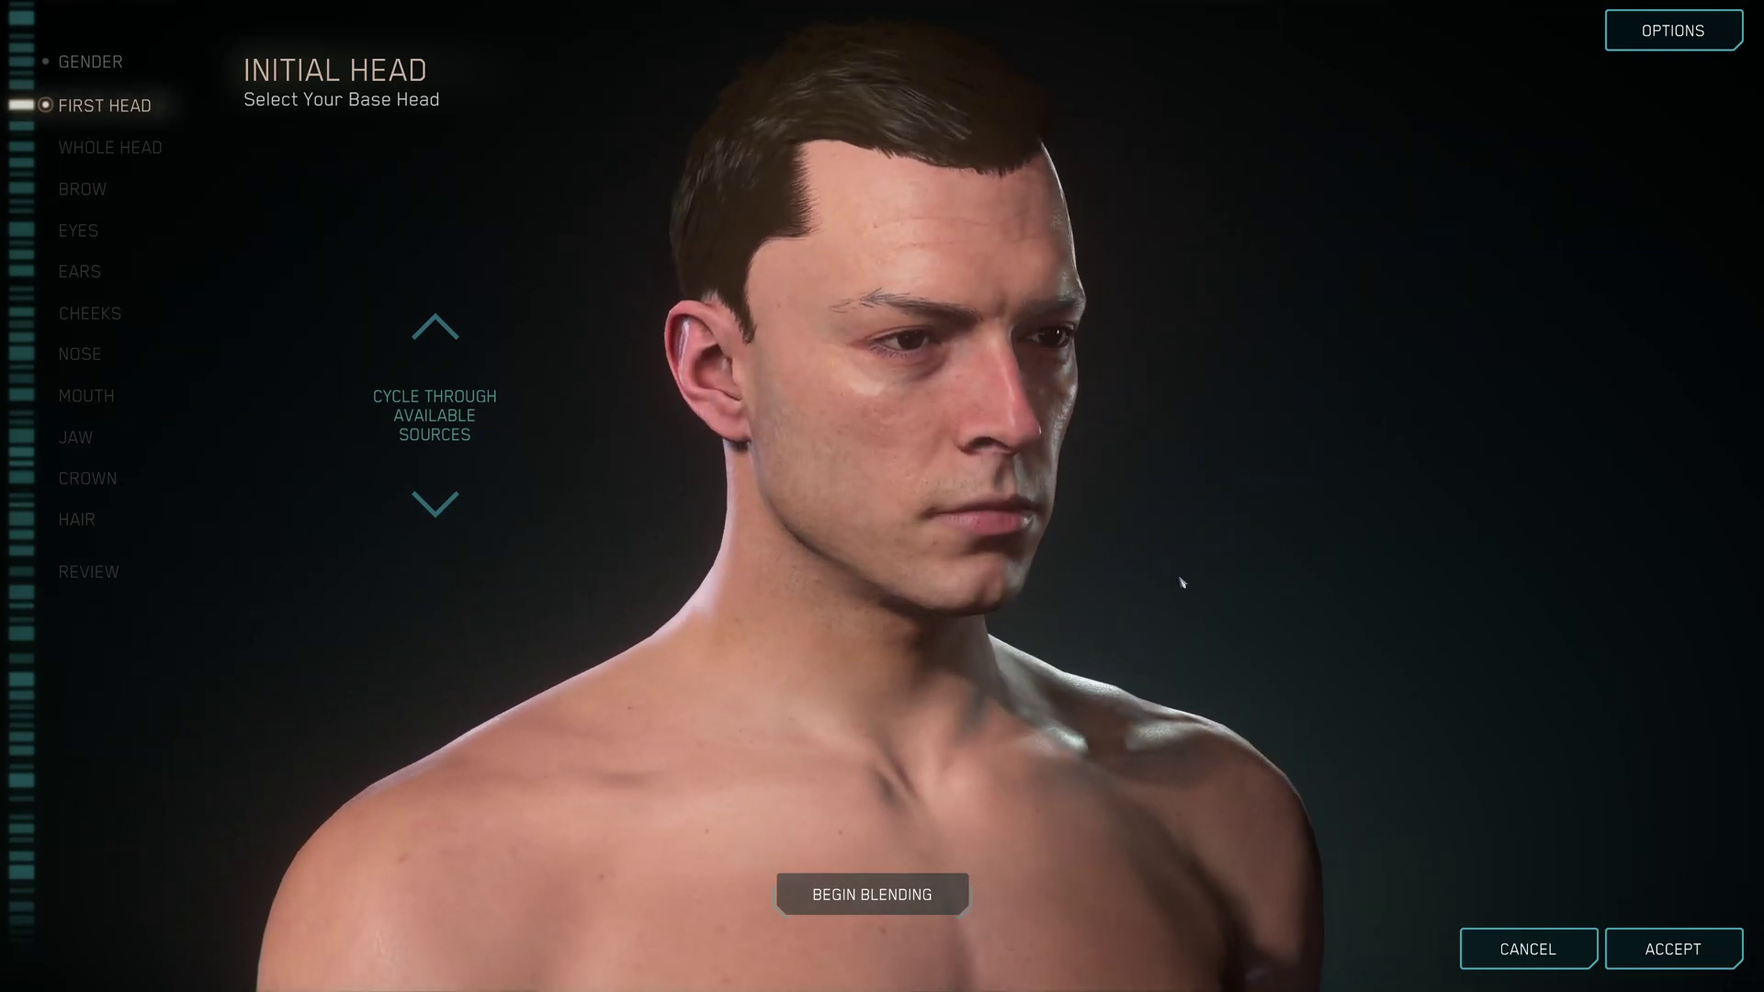
Begin blending from the base head, cycle to a bald, light-skinned source head and blend in a small share of it
left_click(854, 896)
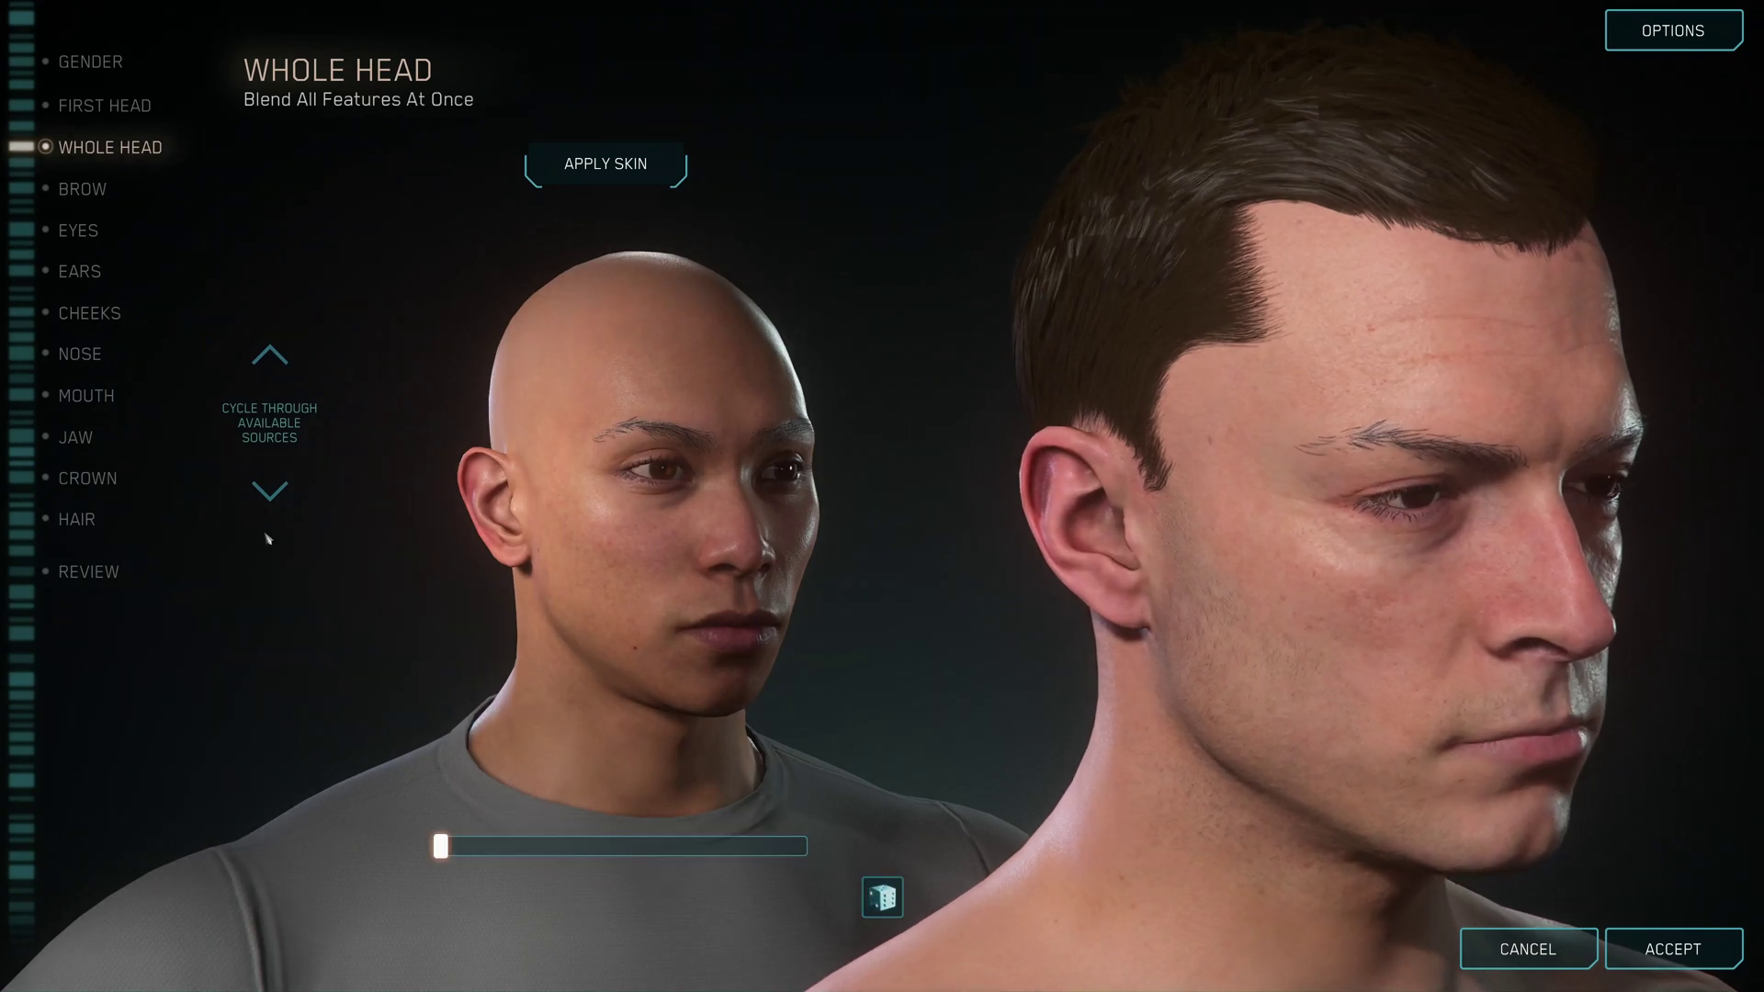
left_click(267, 491)
left_click(267, 491)
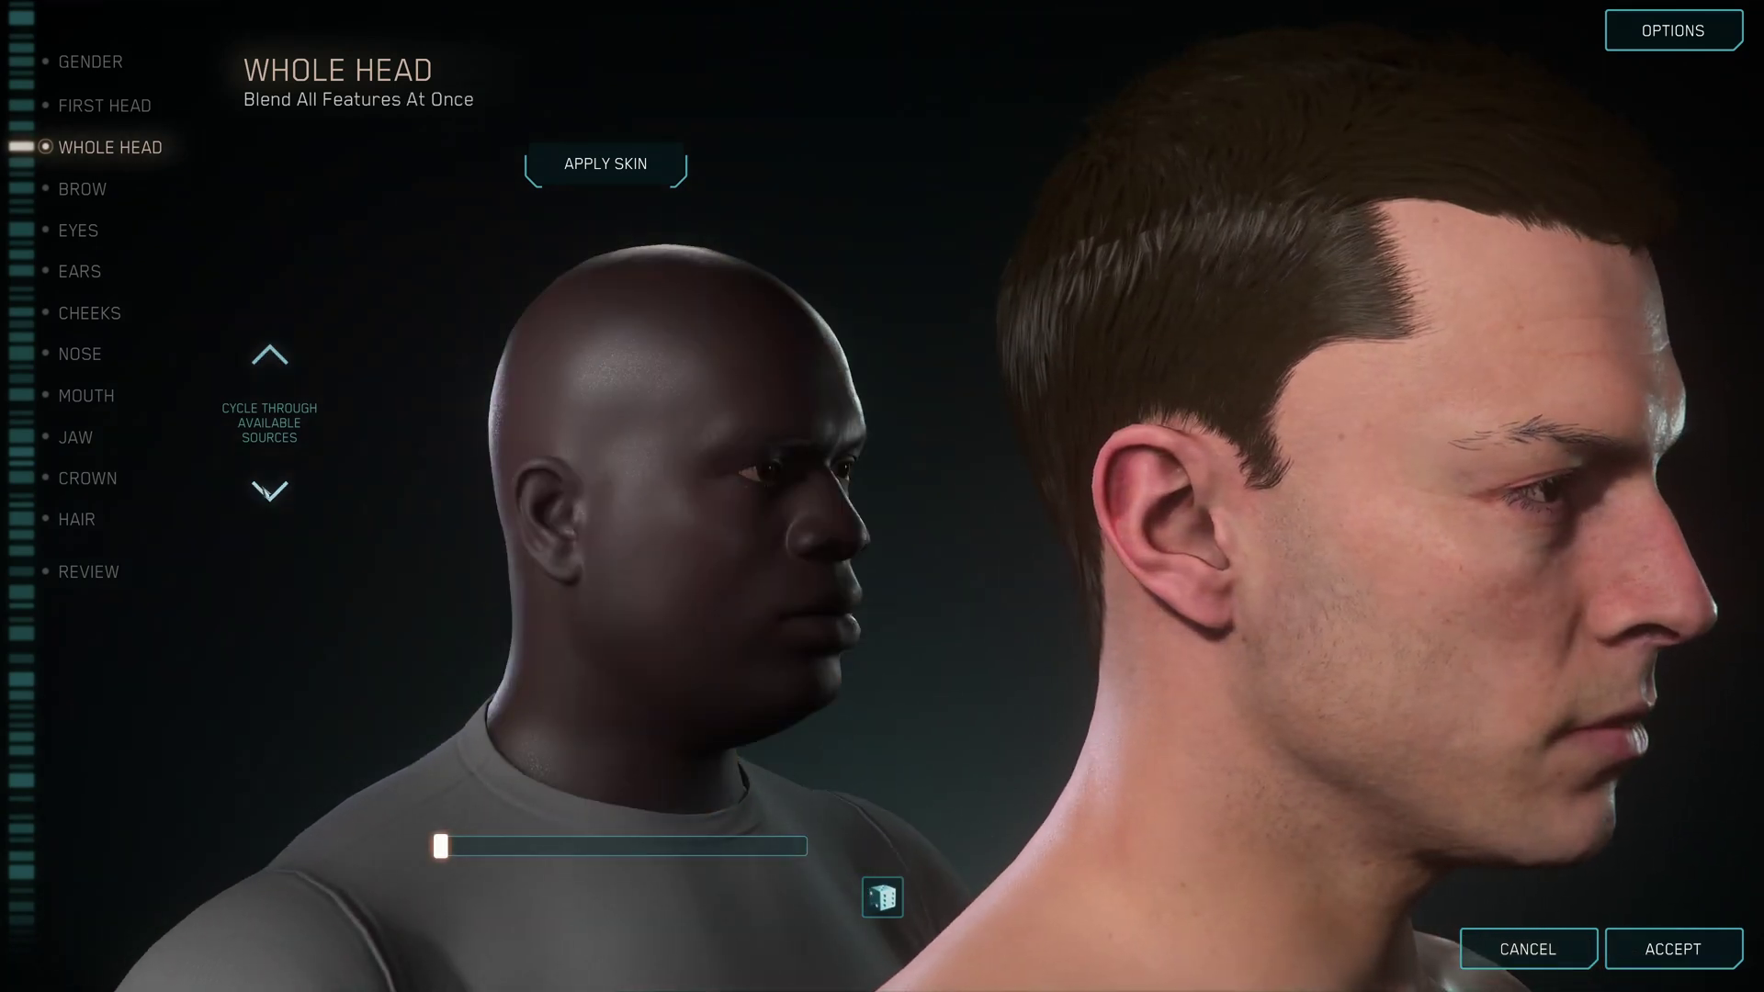
left_click(267, 491)
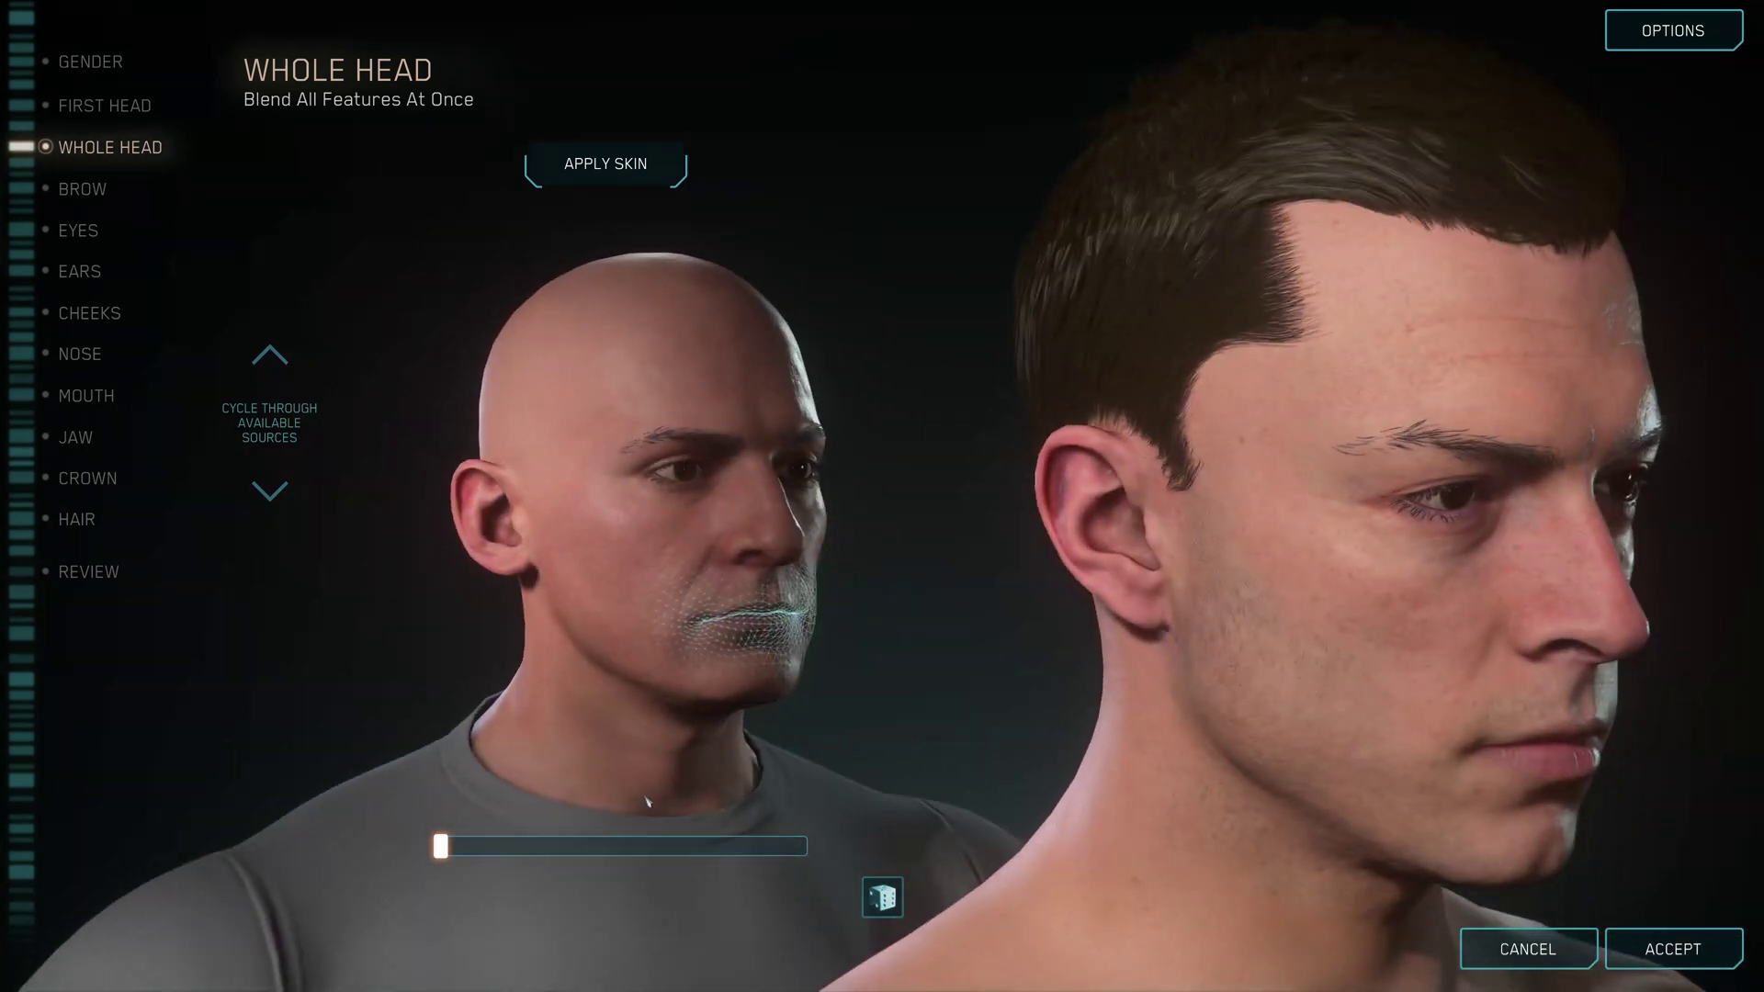
mouse_move(468, 853)
left_mouse_down()
mouse_move(653, 869)
mouse_move(478, 857)
mouse_move(496, 856)
left_mouse_up()
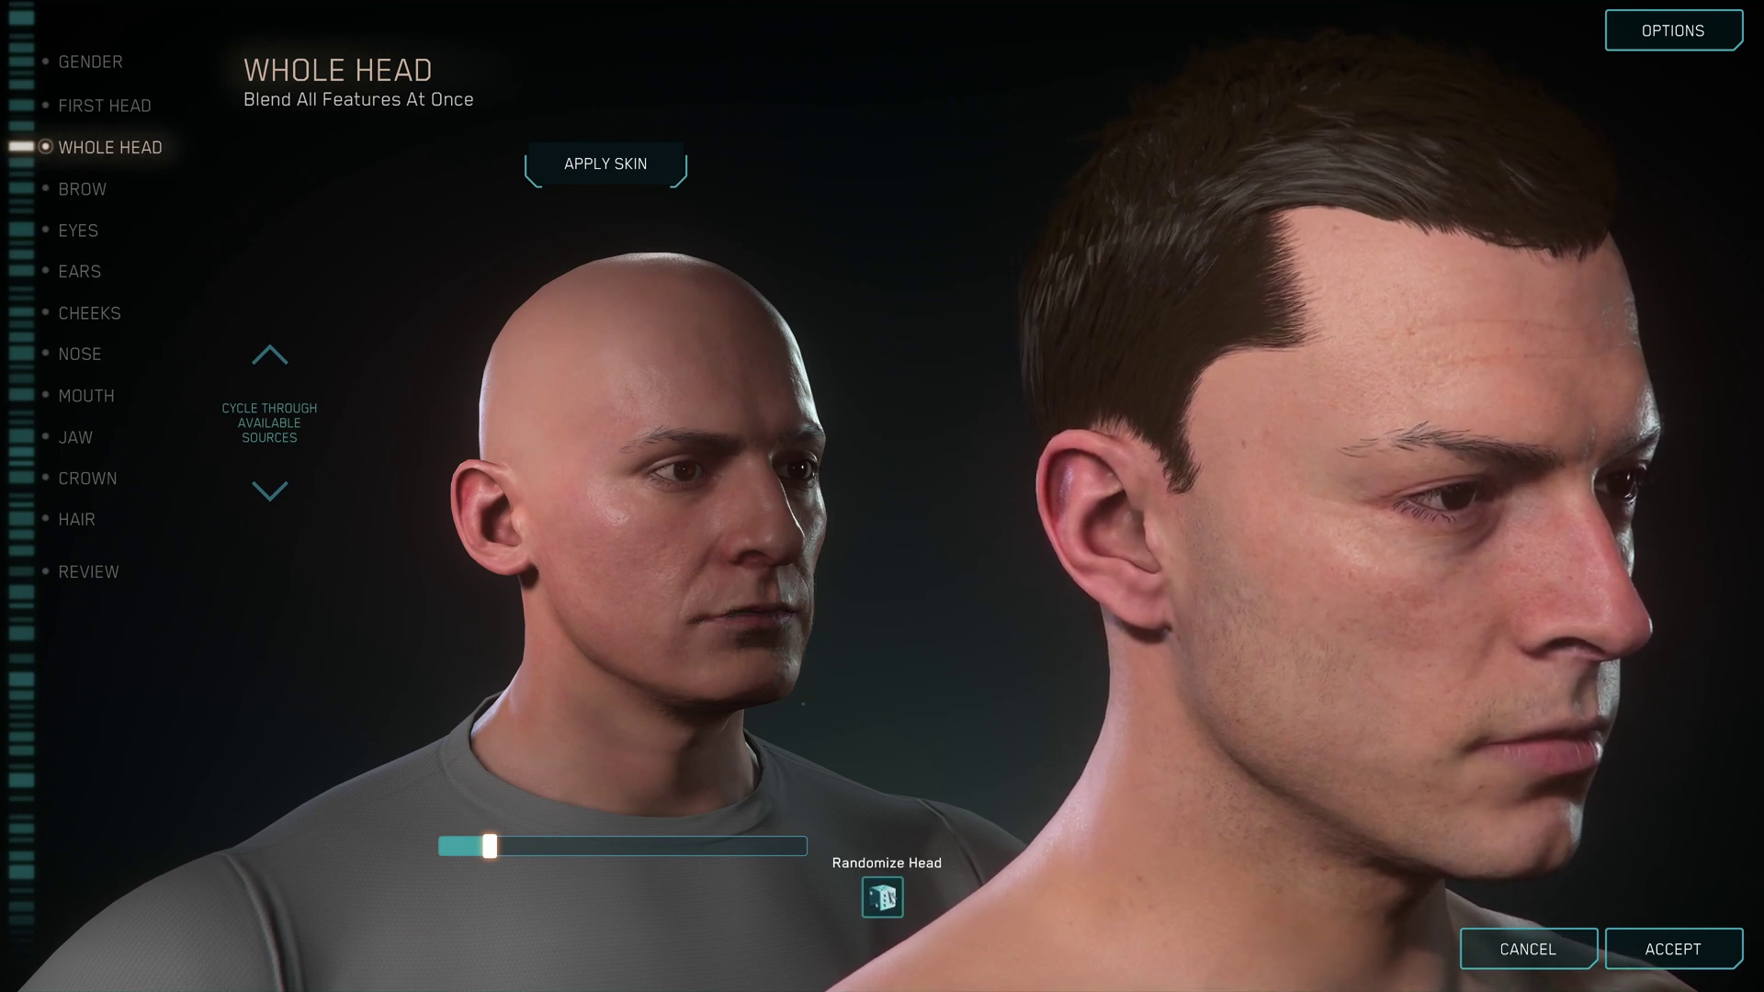
Randomize the whole head until it has short blond hair with shaved sides, and blend in a small share of the source head
left_click(882, 897)
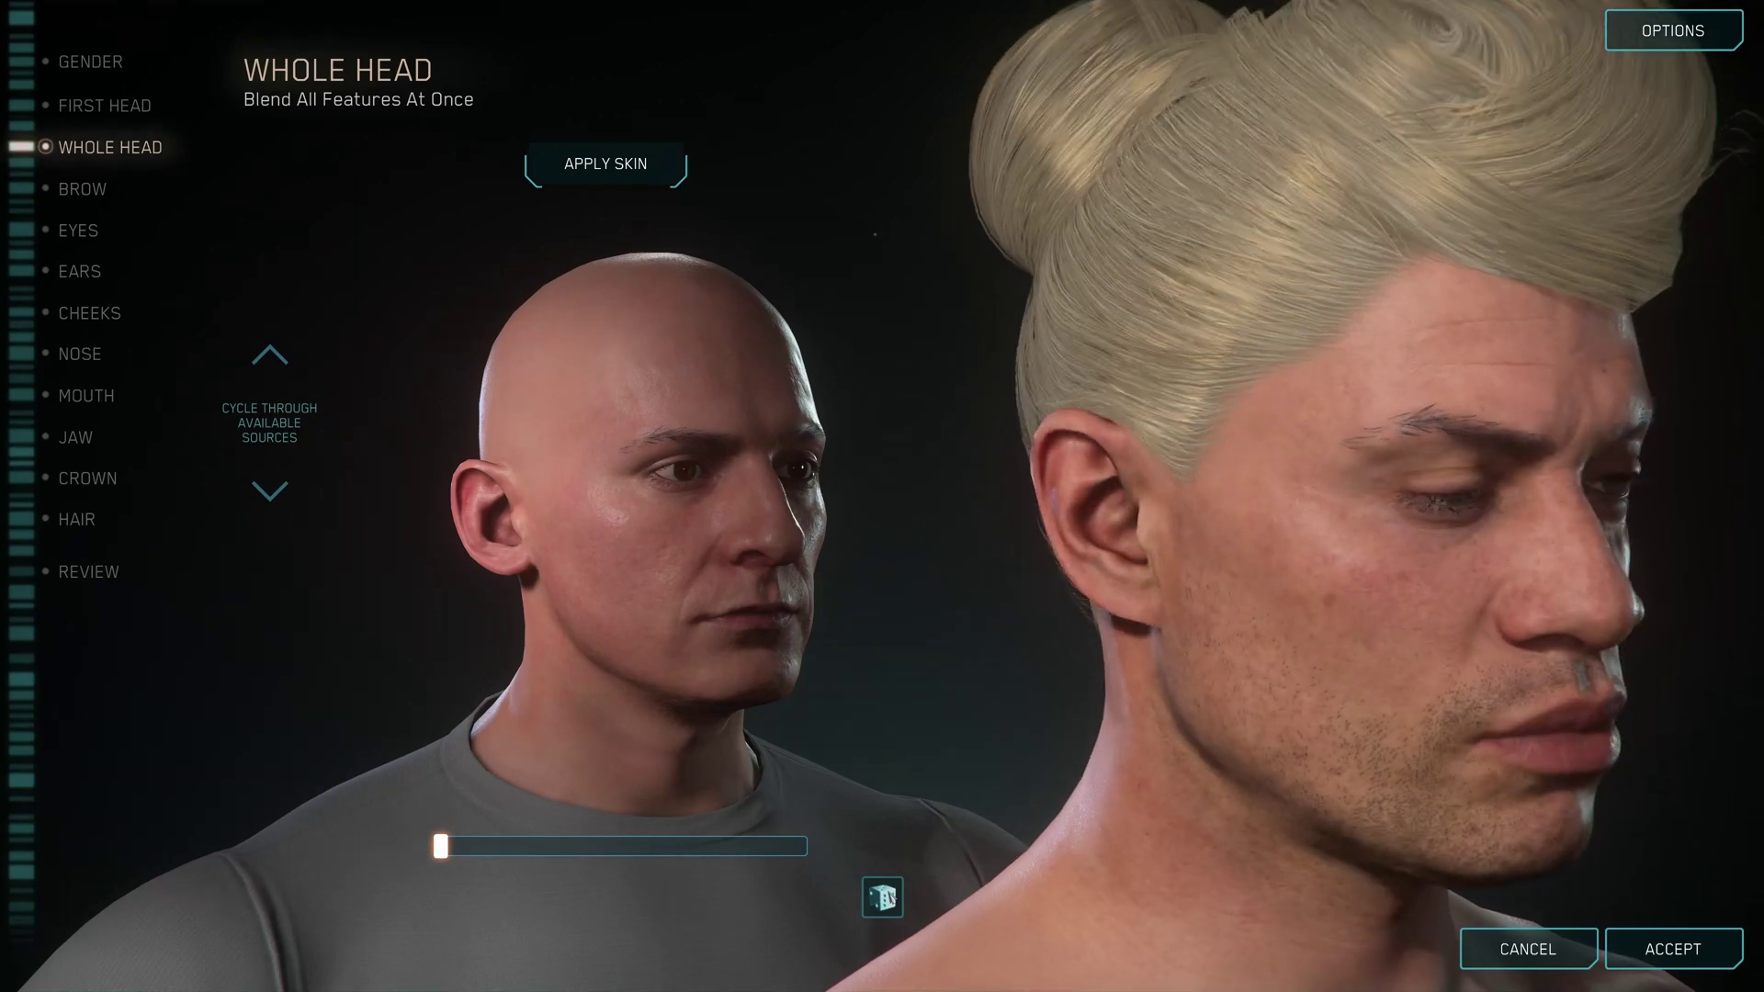
left_click(882, 897)
left_click(882, 897)
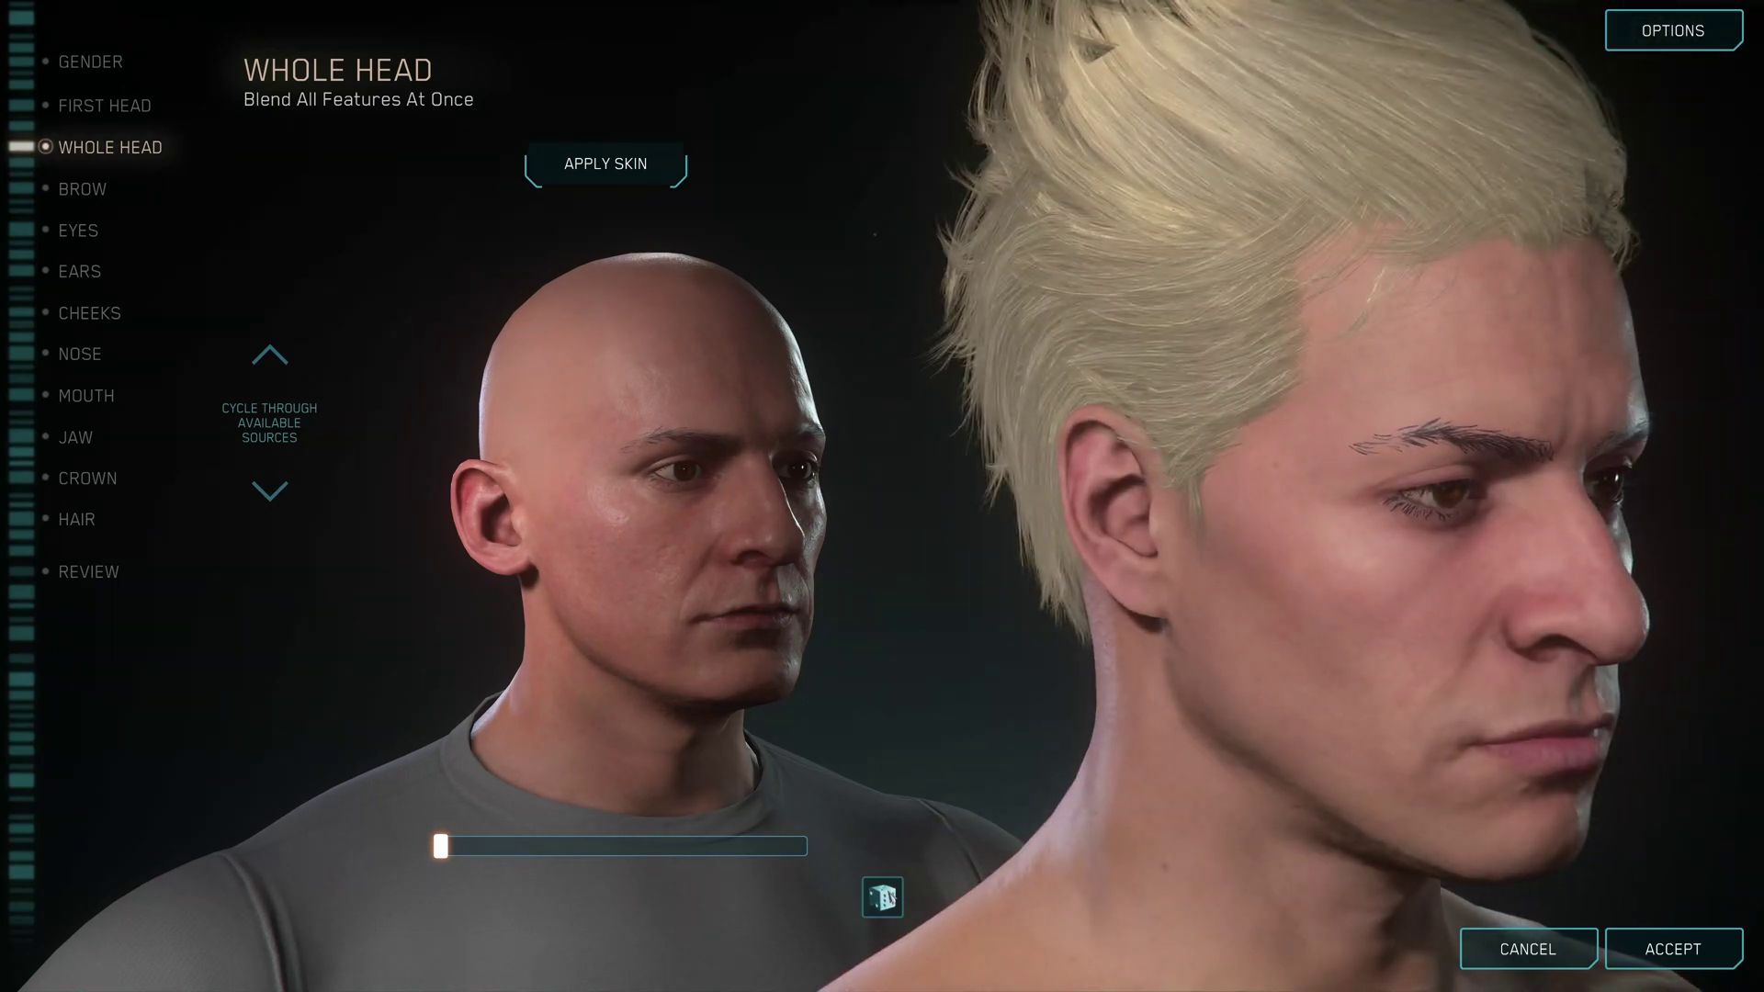
left_click(882, 897)
left_click(882, 896)
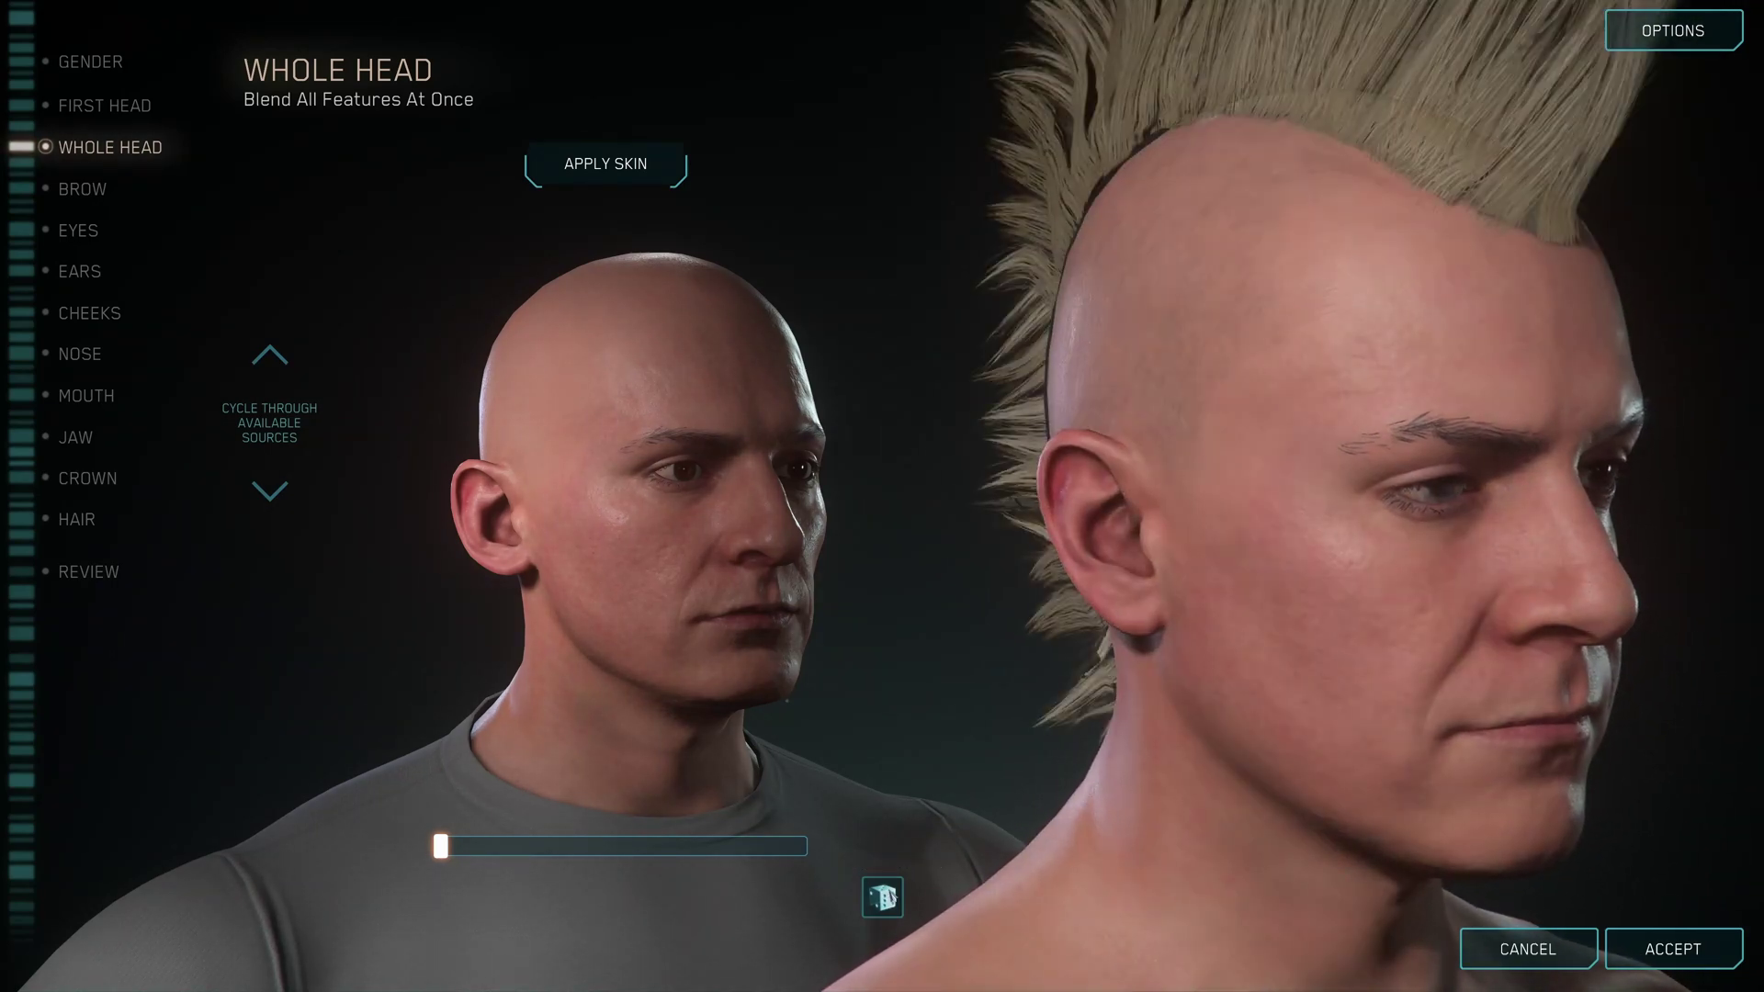
left_click_drag(441, 846, 503, 846)
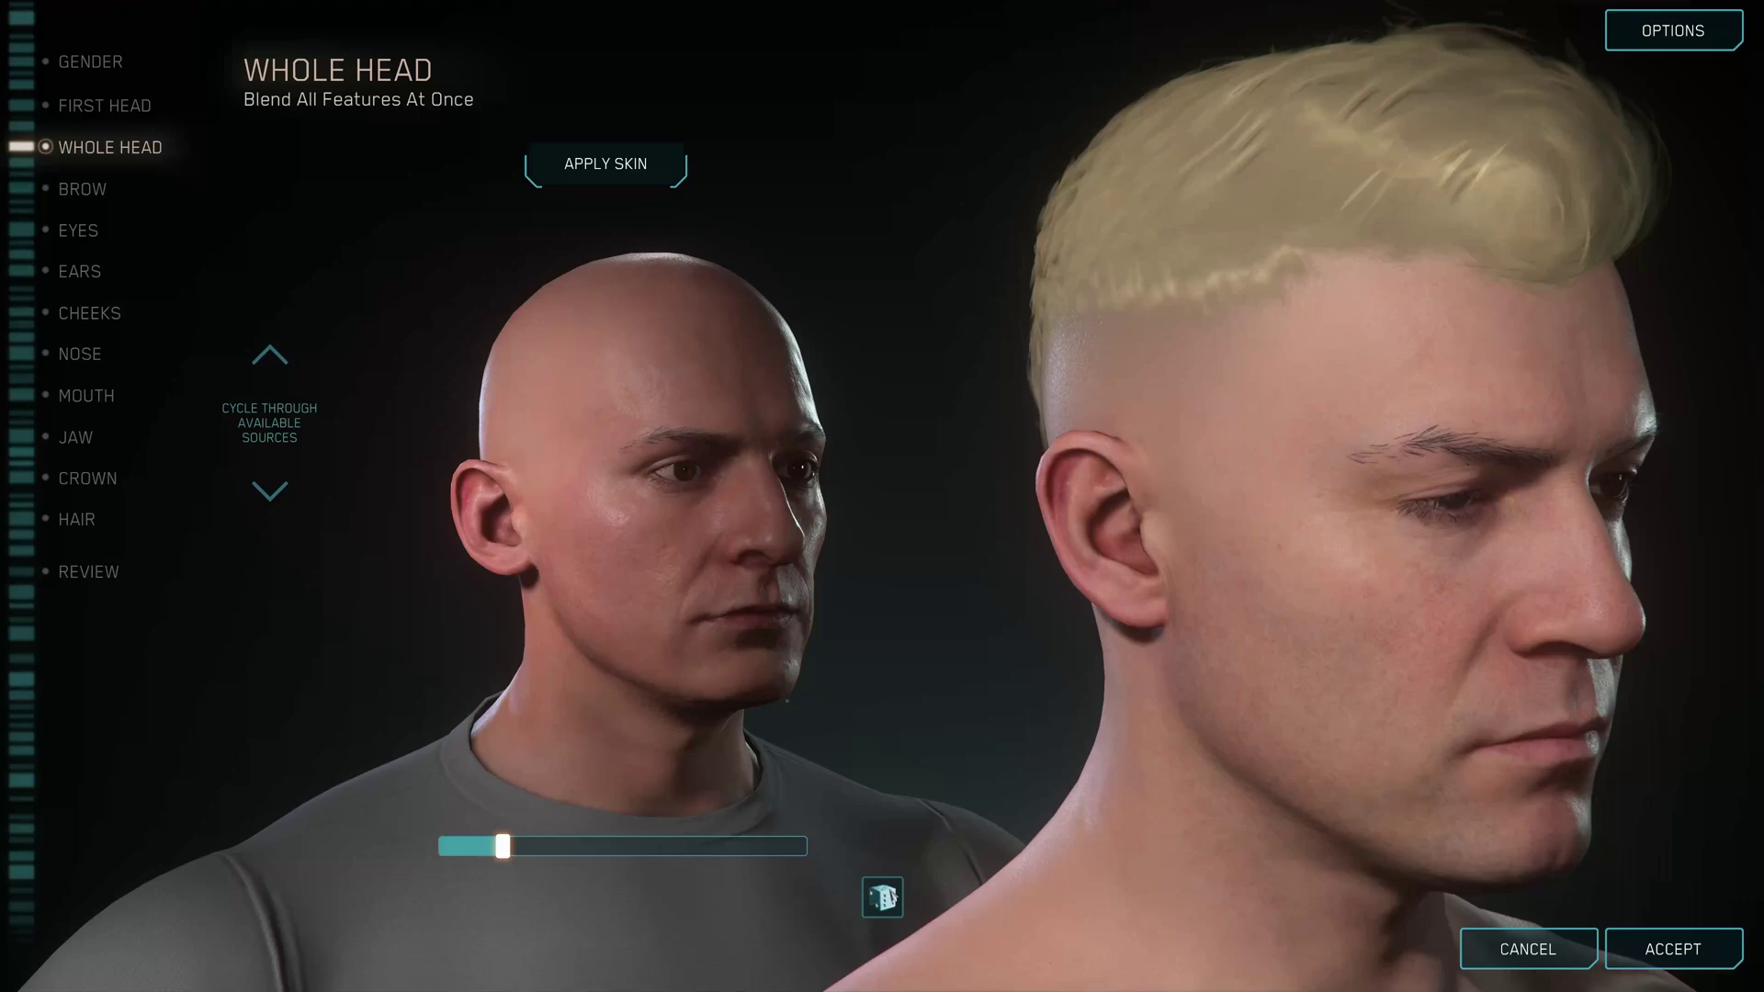
Change the character's hair color to black
left_click_drag(1065, 501, 1238, 444)
left_click(1239, 443)
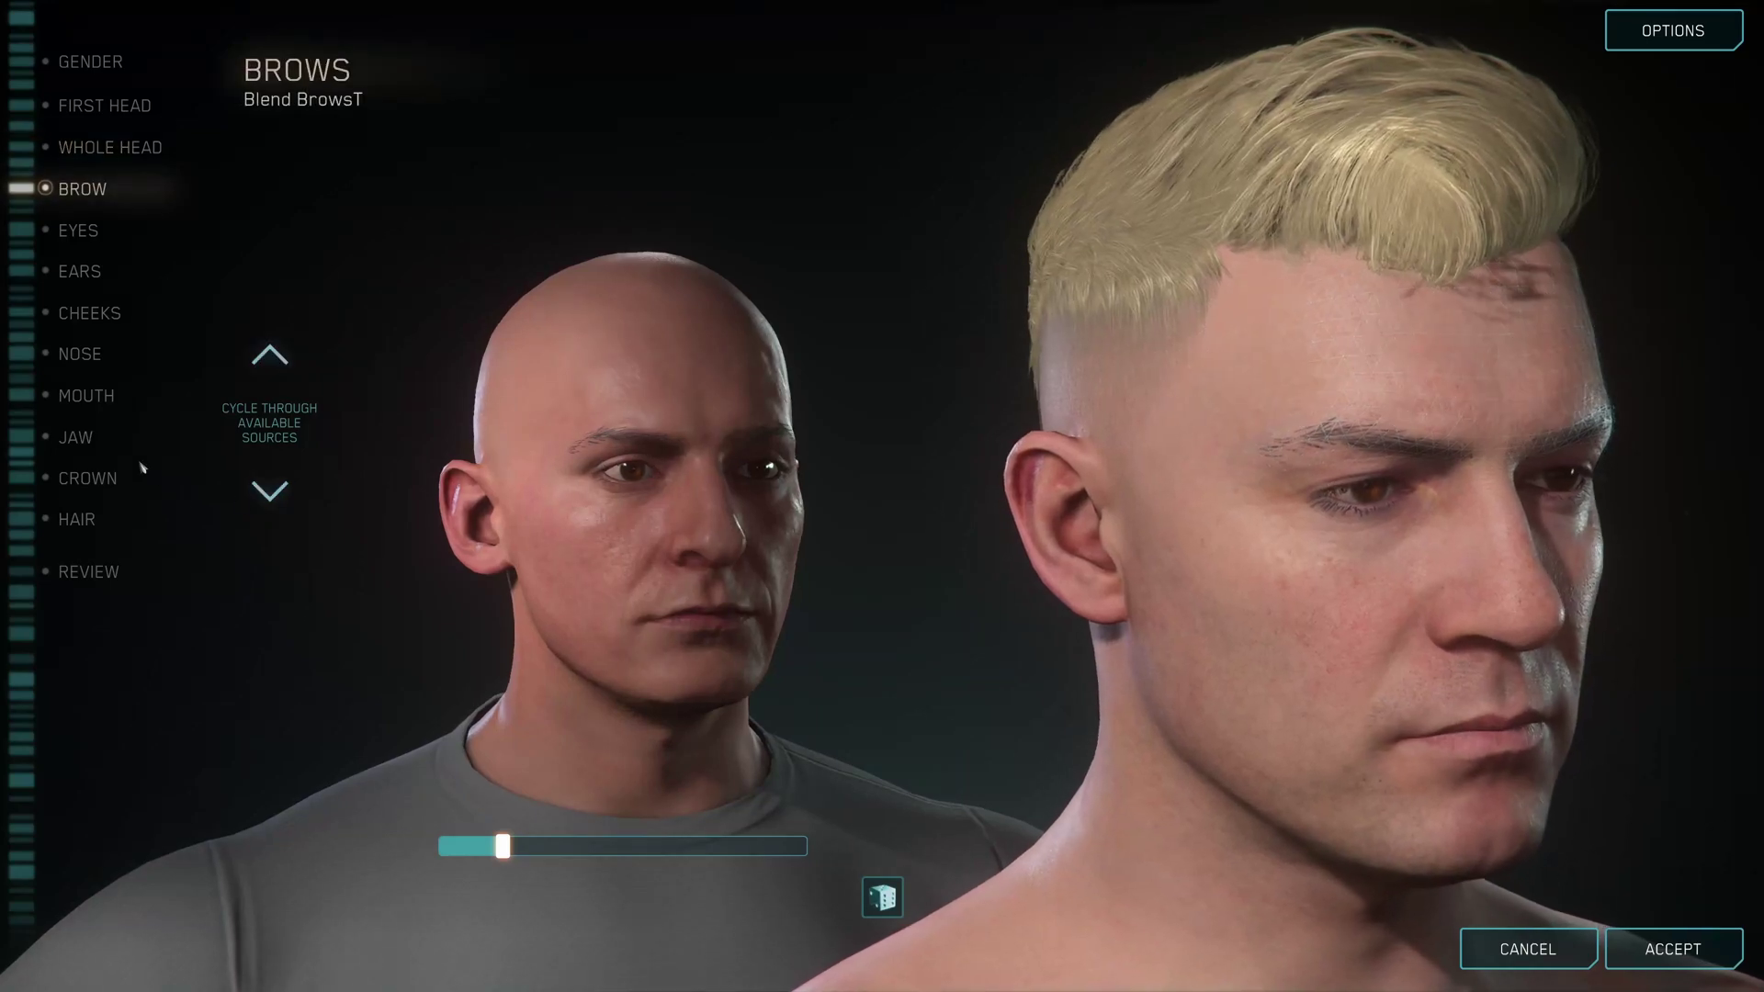
left_click(88, 520)
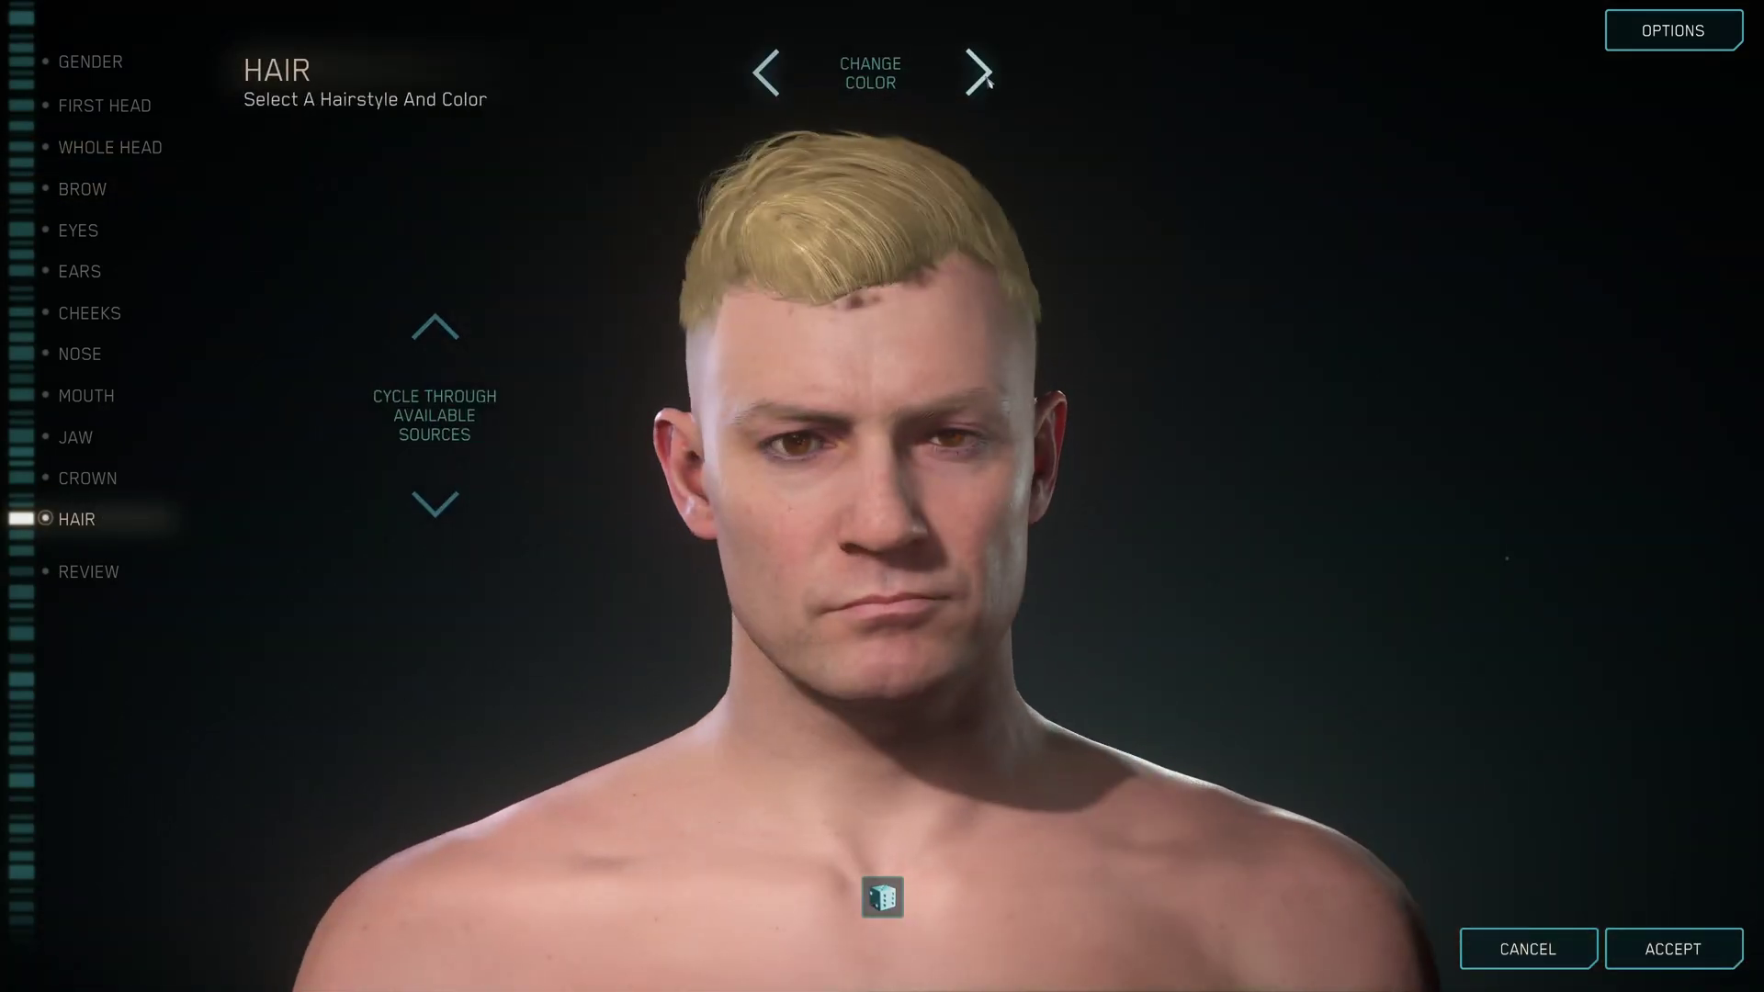
left_click(981, 75)
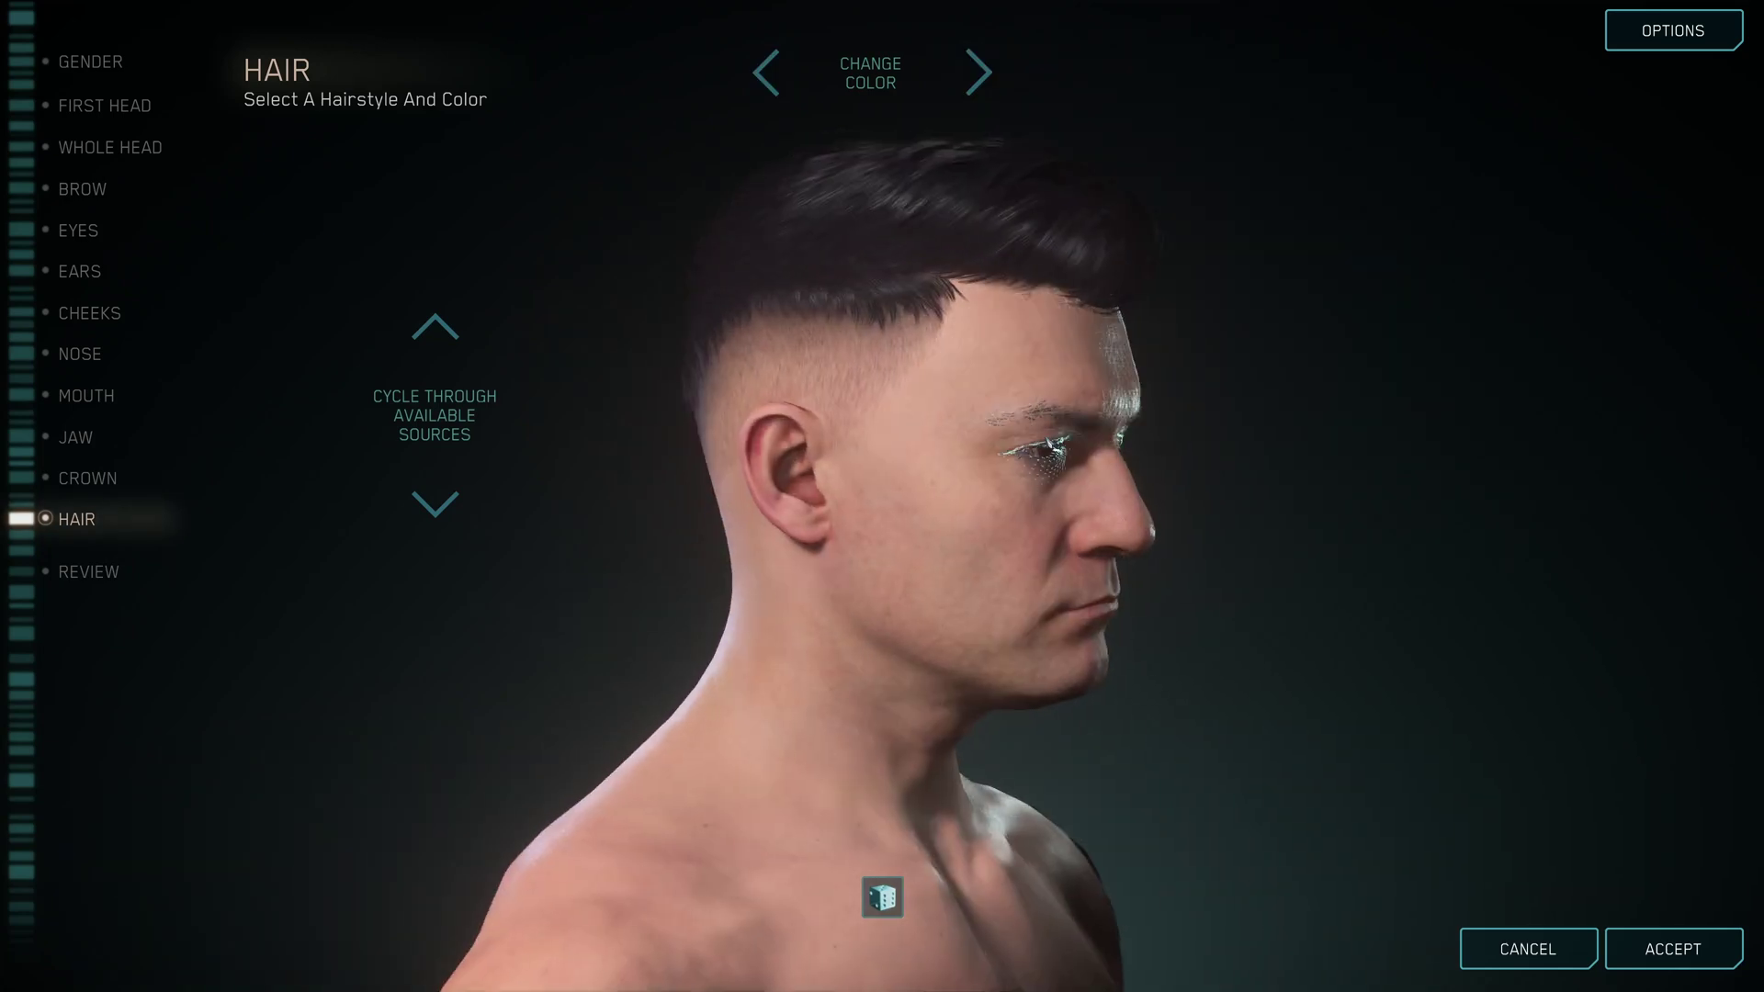
Switch to the eyes and cycle through several source faces for the eye shape
left_click(988, 404)
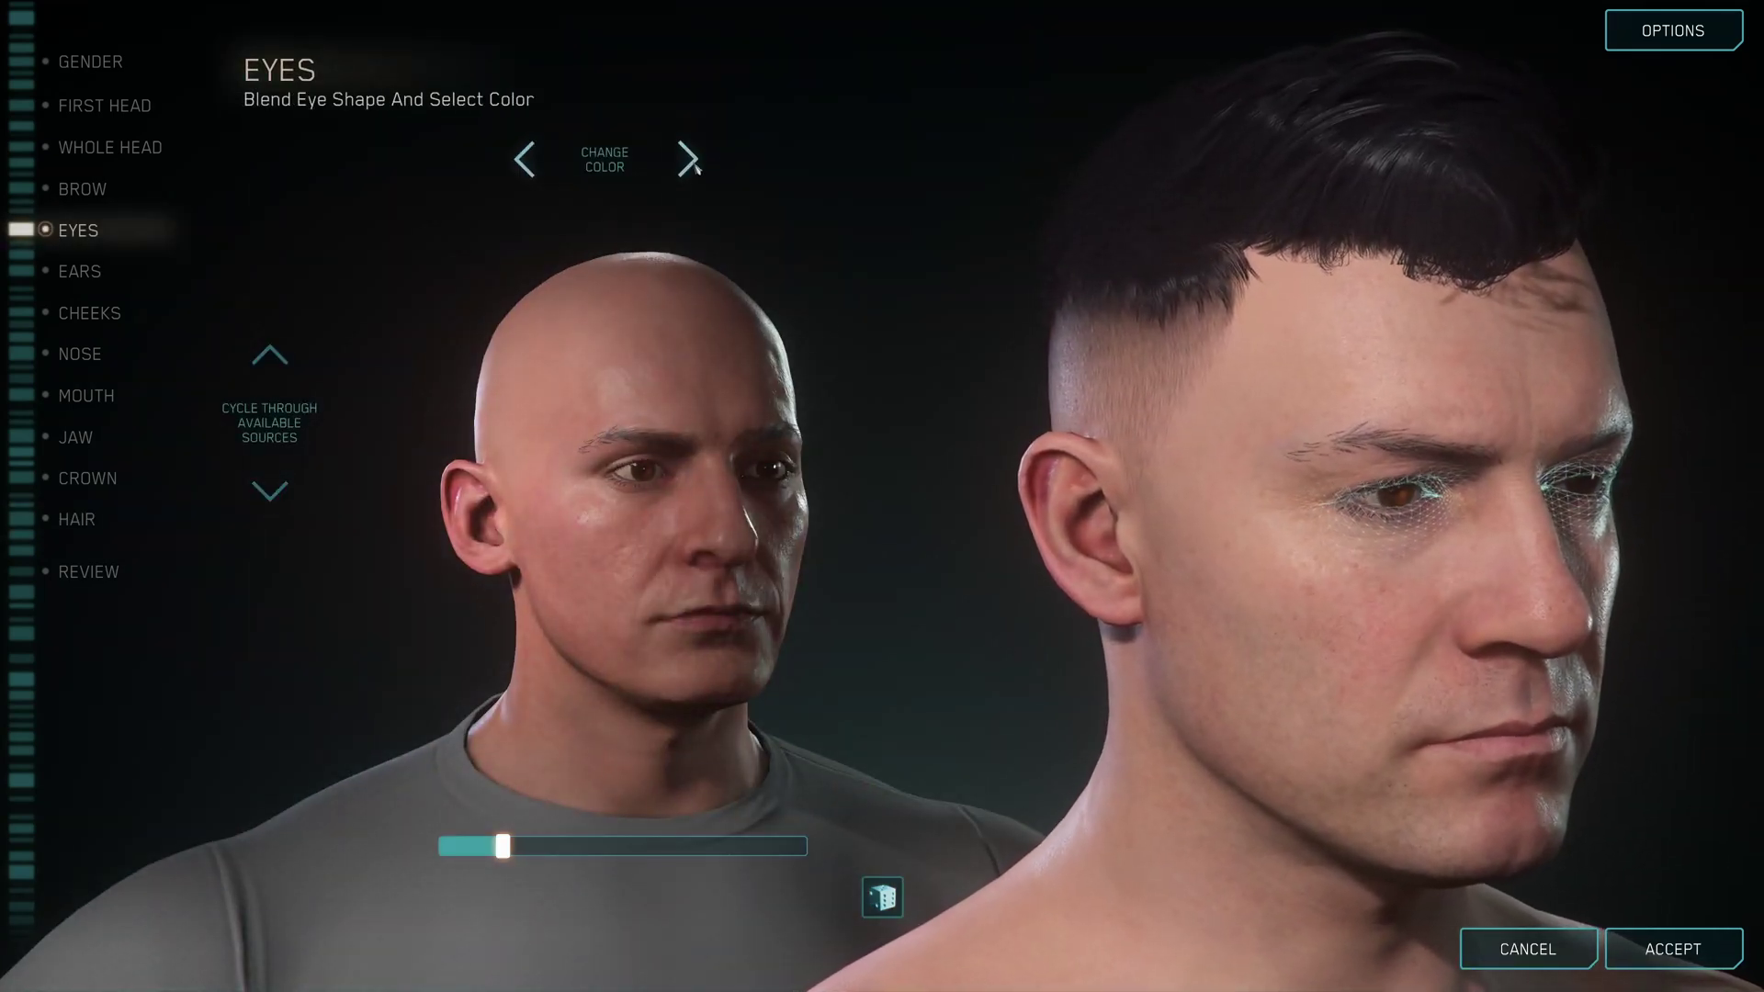
left_click(272, 493)
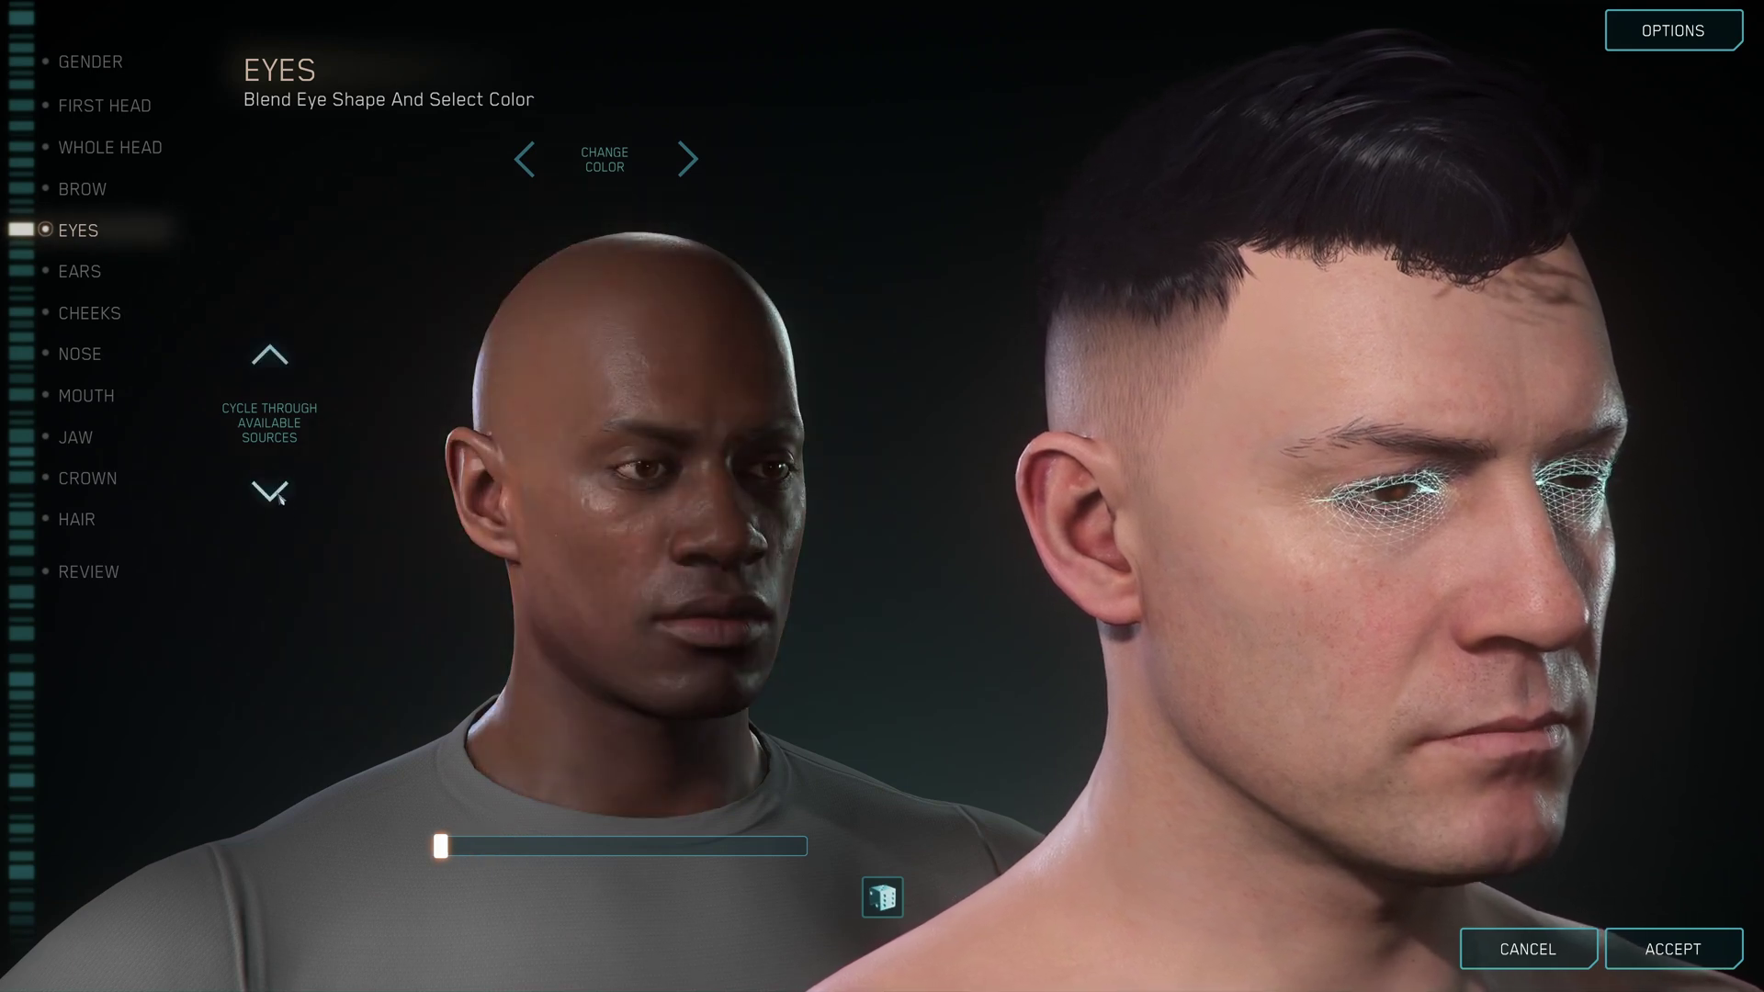
left_click(278, 497)
left_click(278, 496)
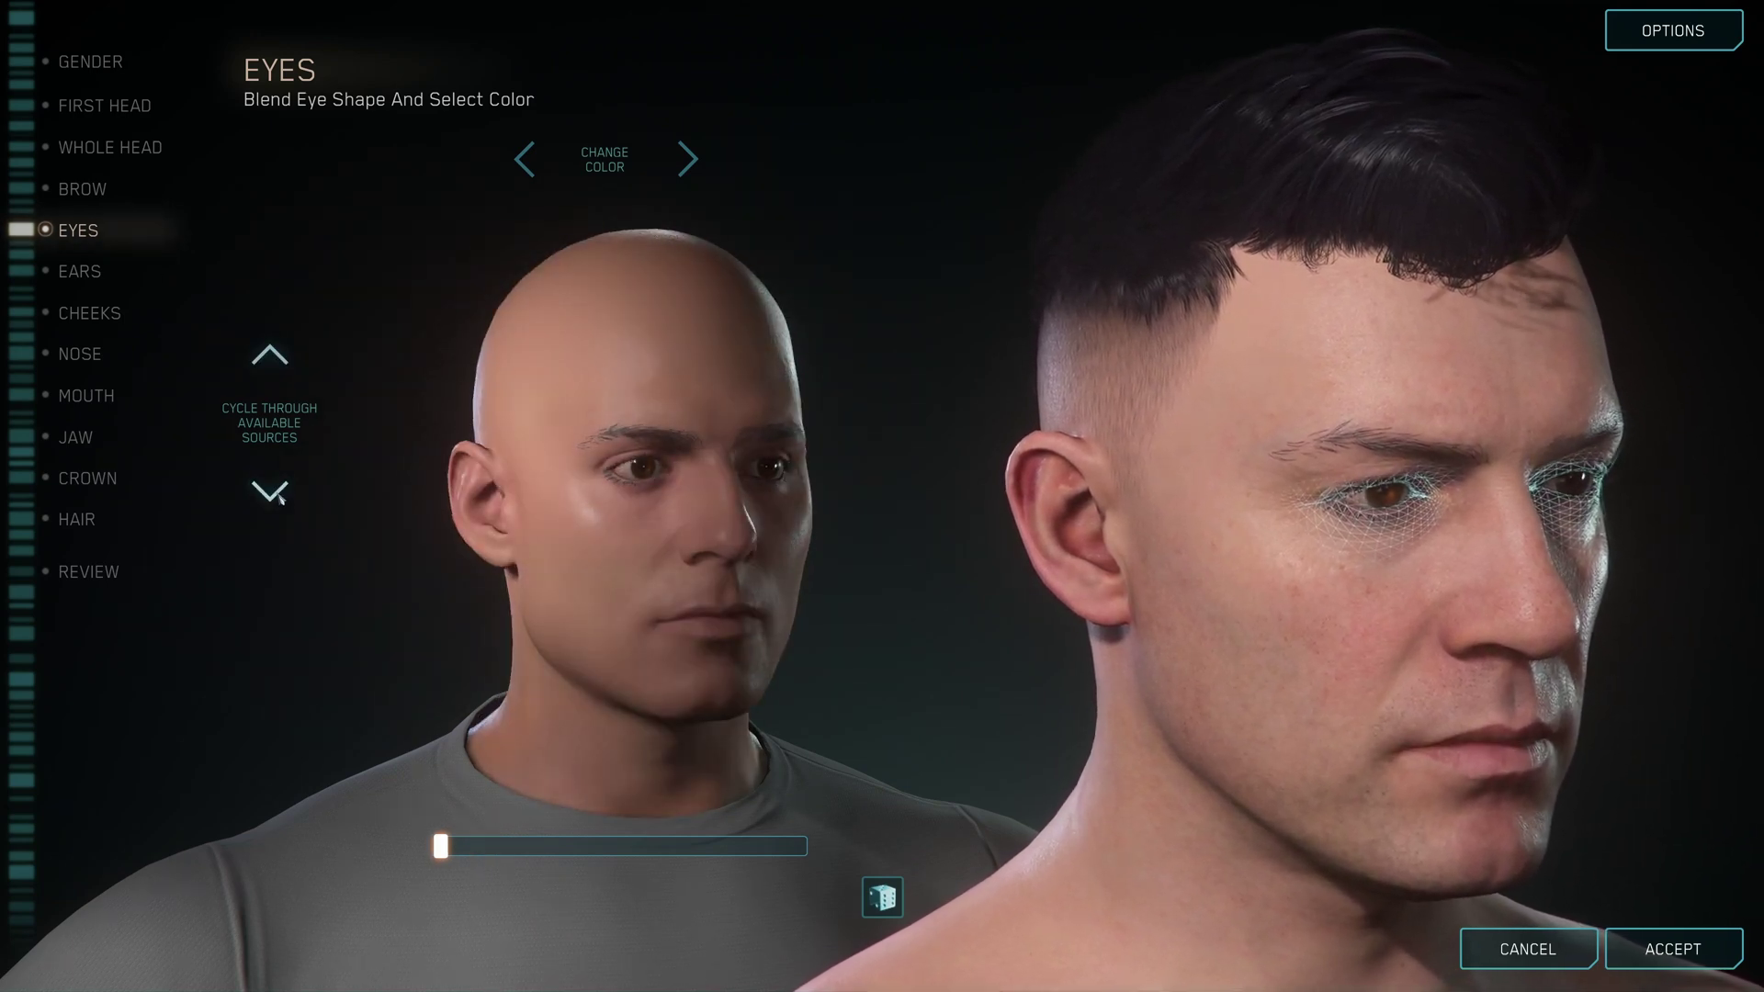
key("Right")
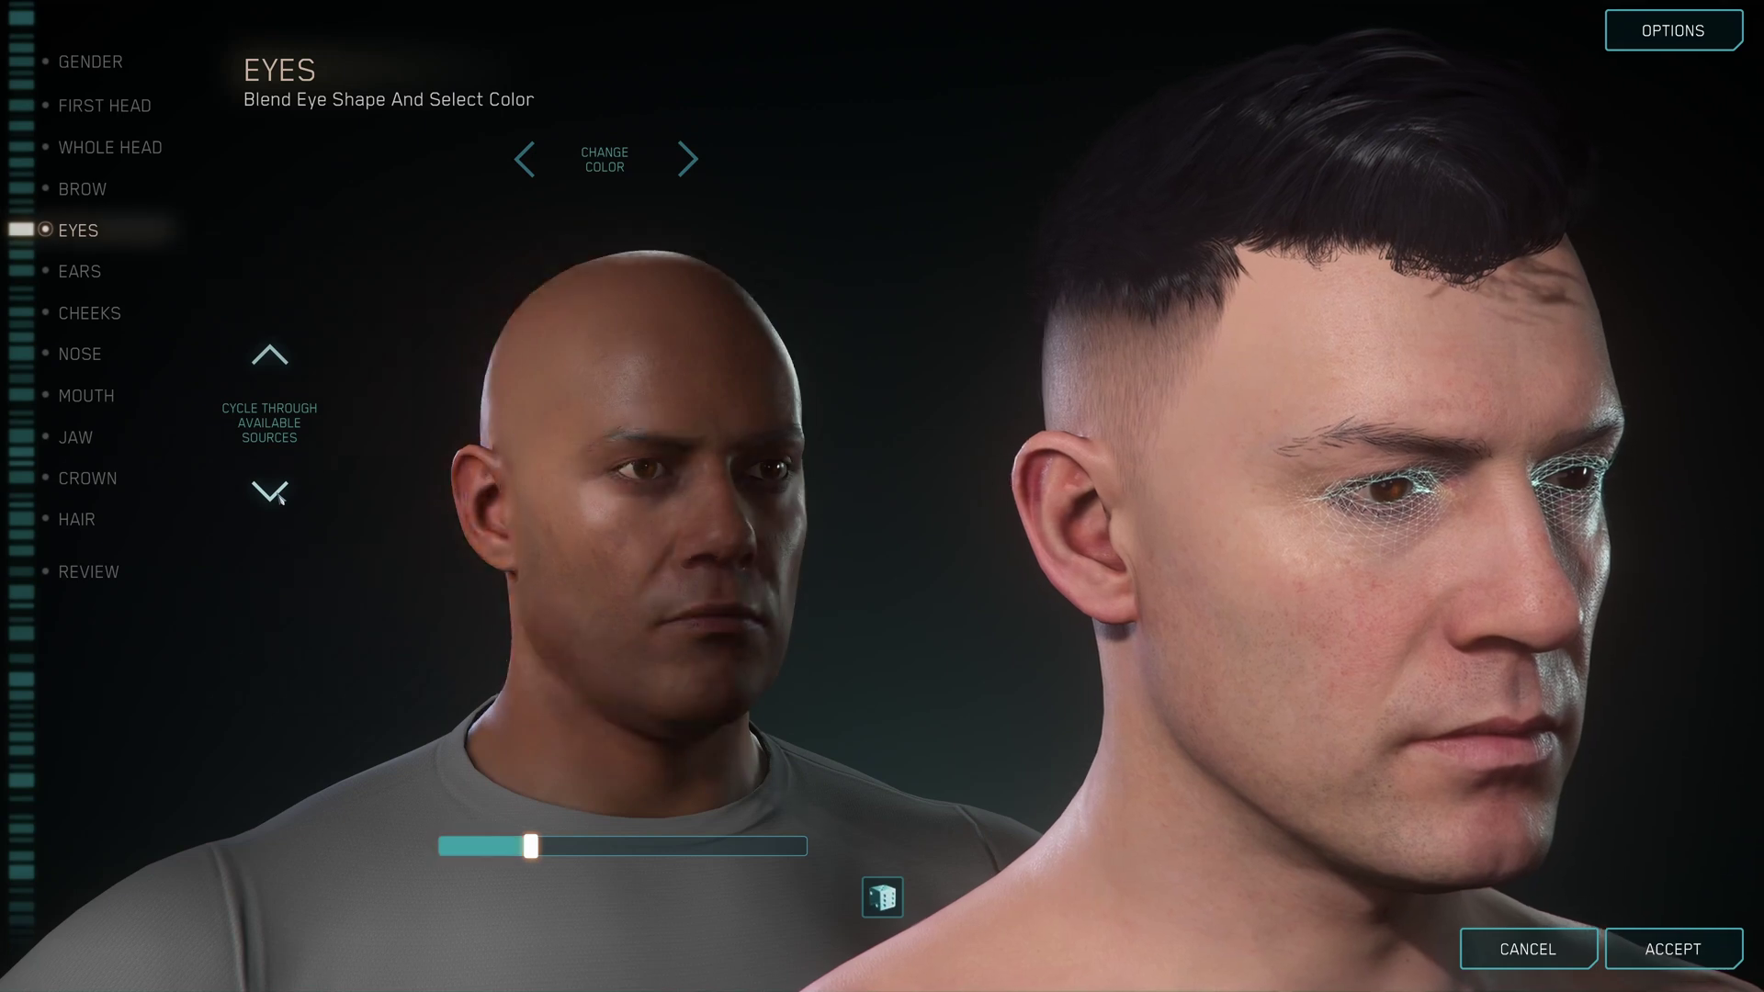
left_click(279, 496)
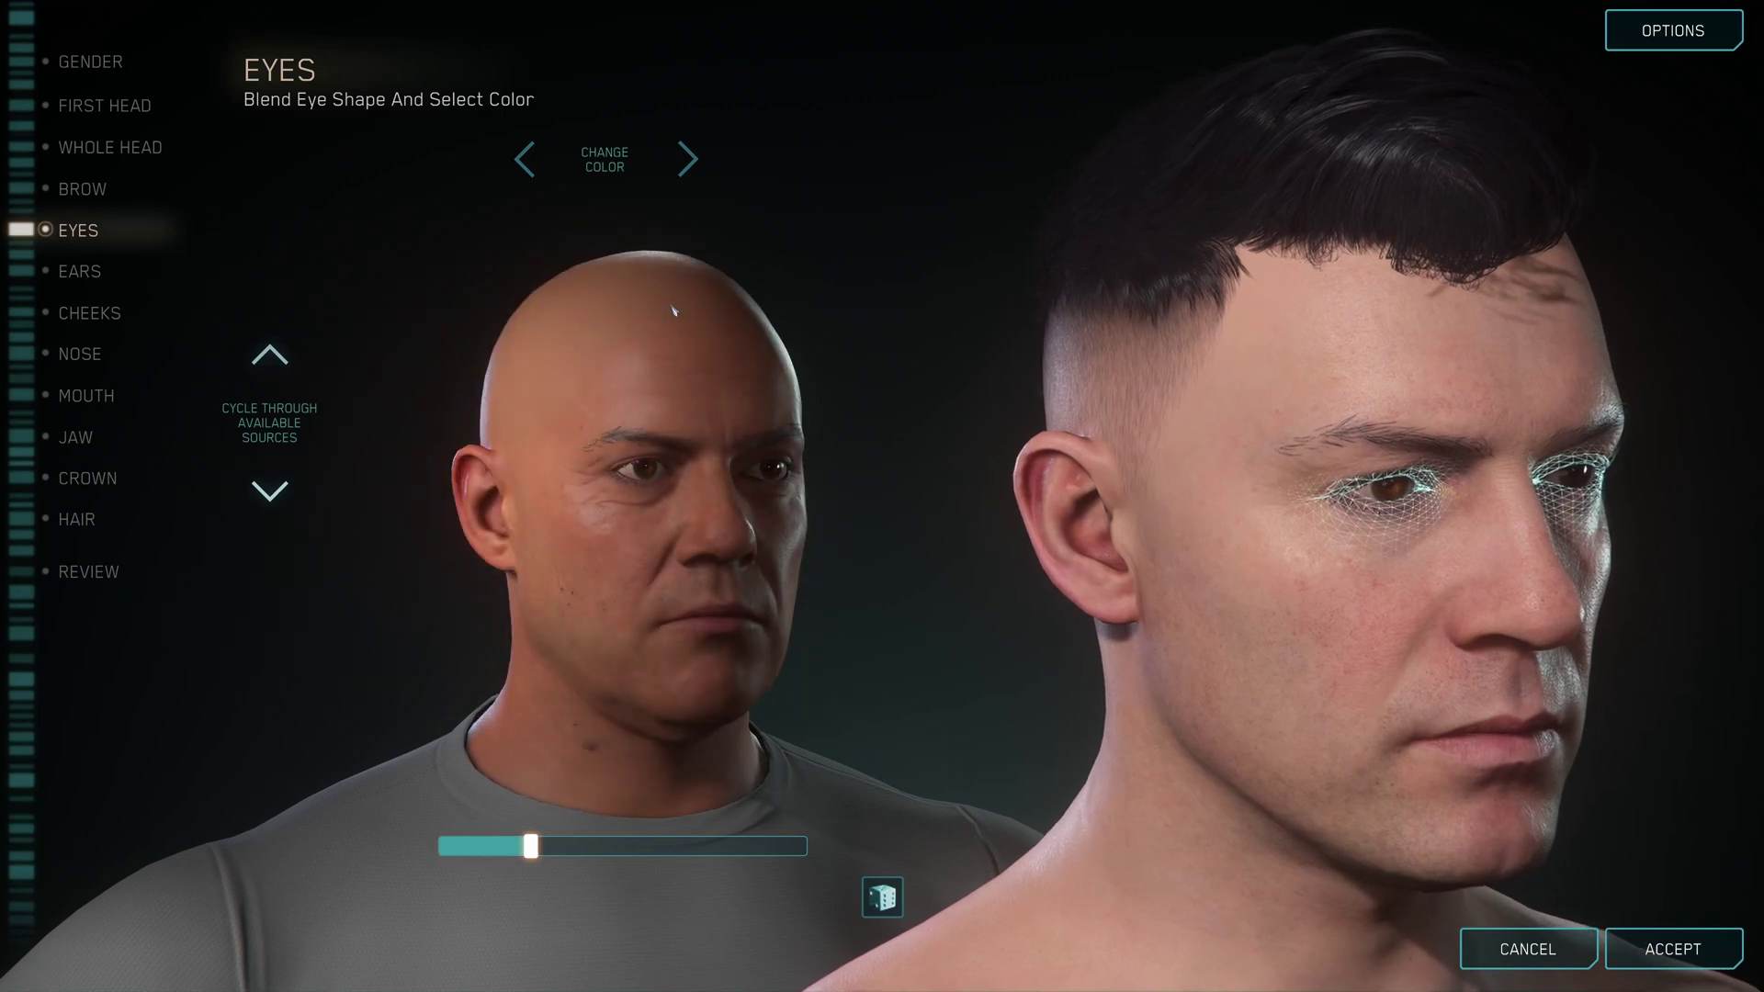
Change the eye color and blend about three quarters of the source face's eye shape into the character
left_click(689, 158)
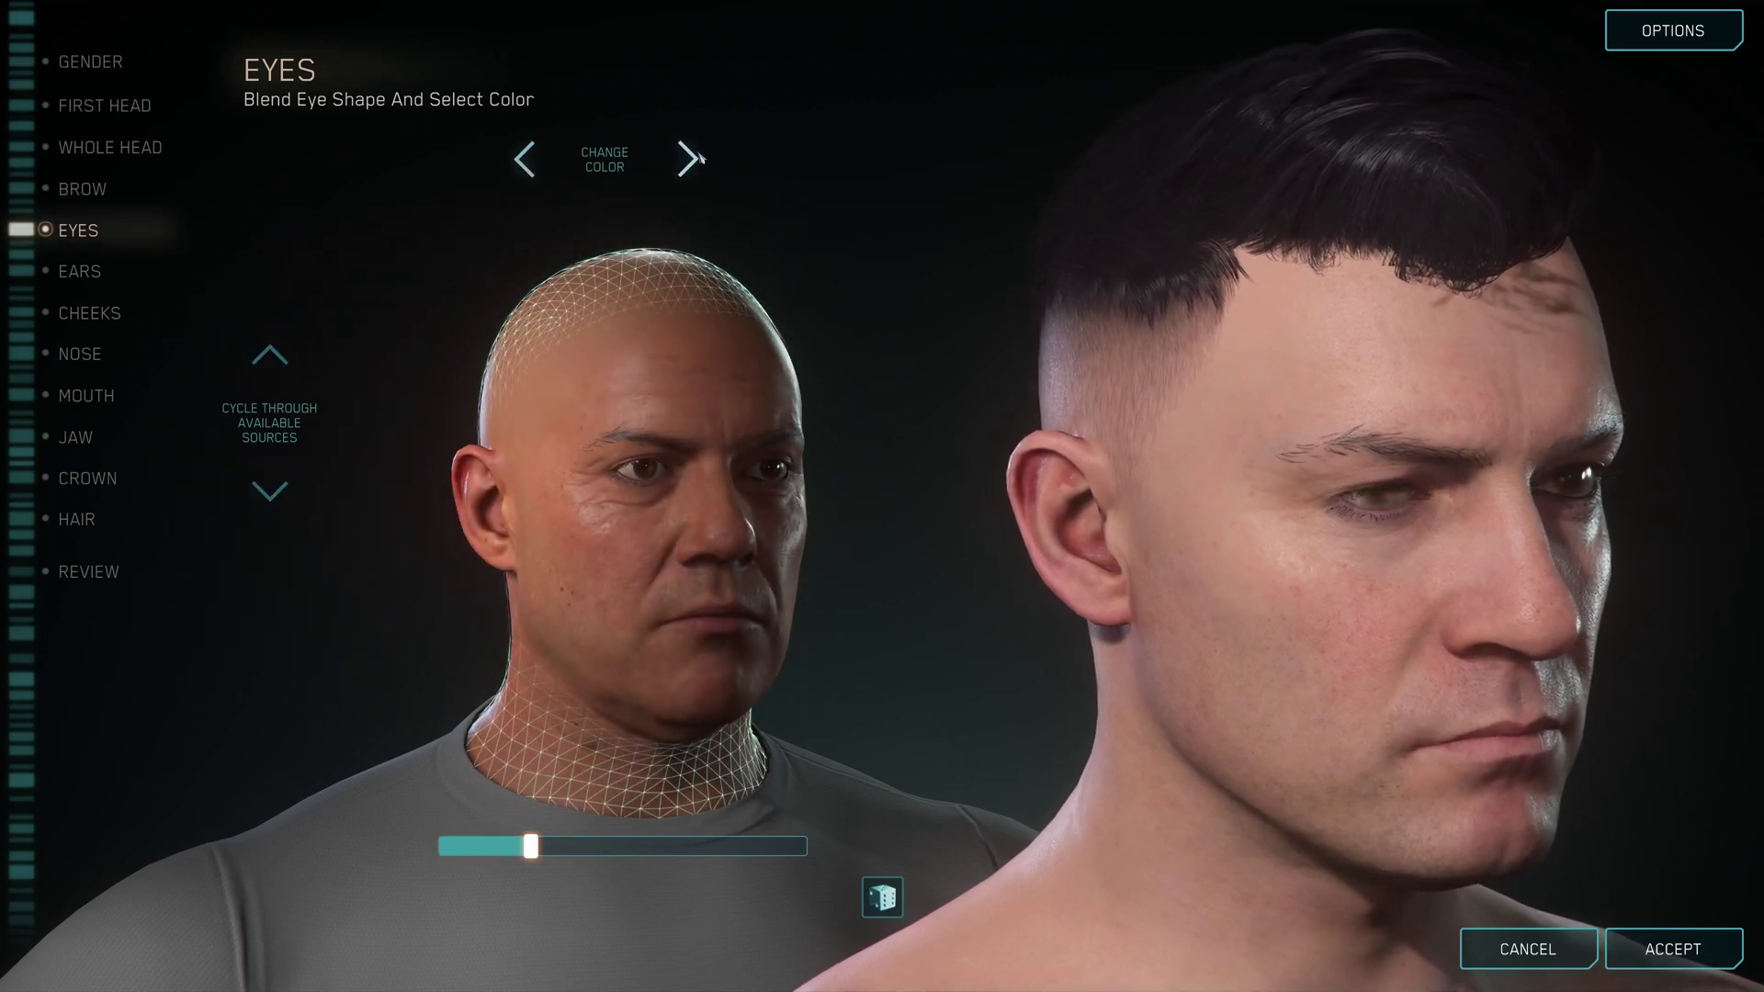
left_click(524, 162)
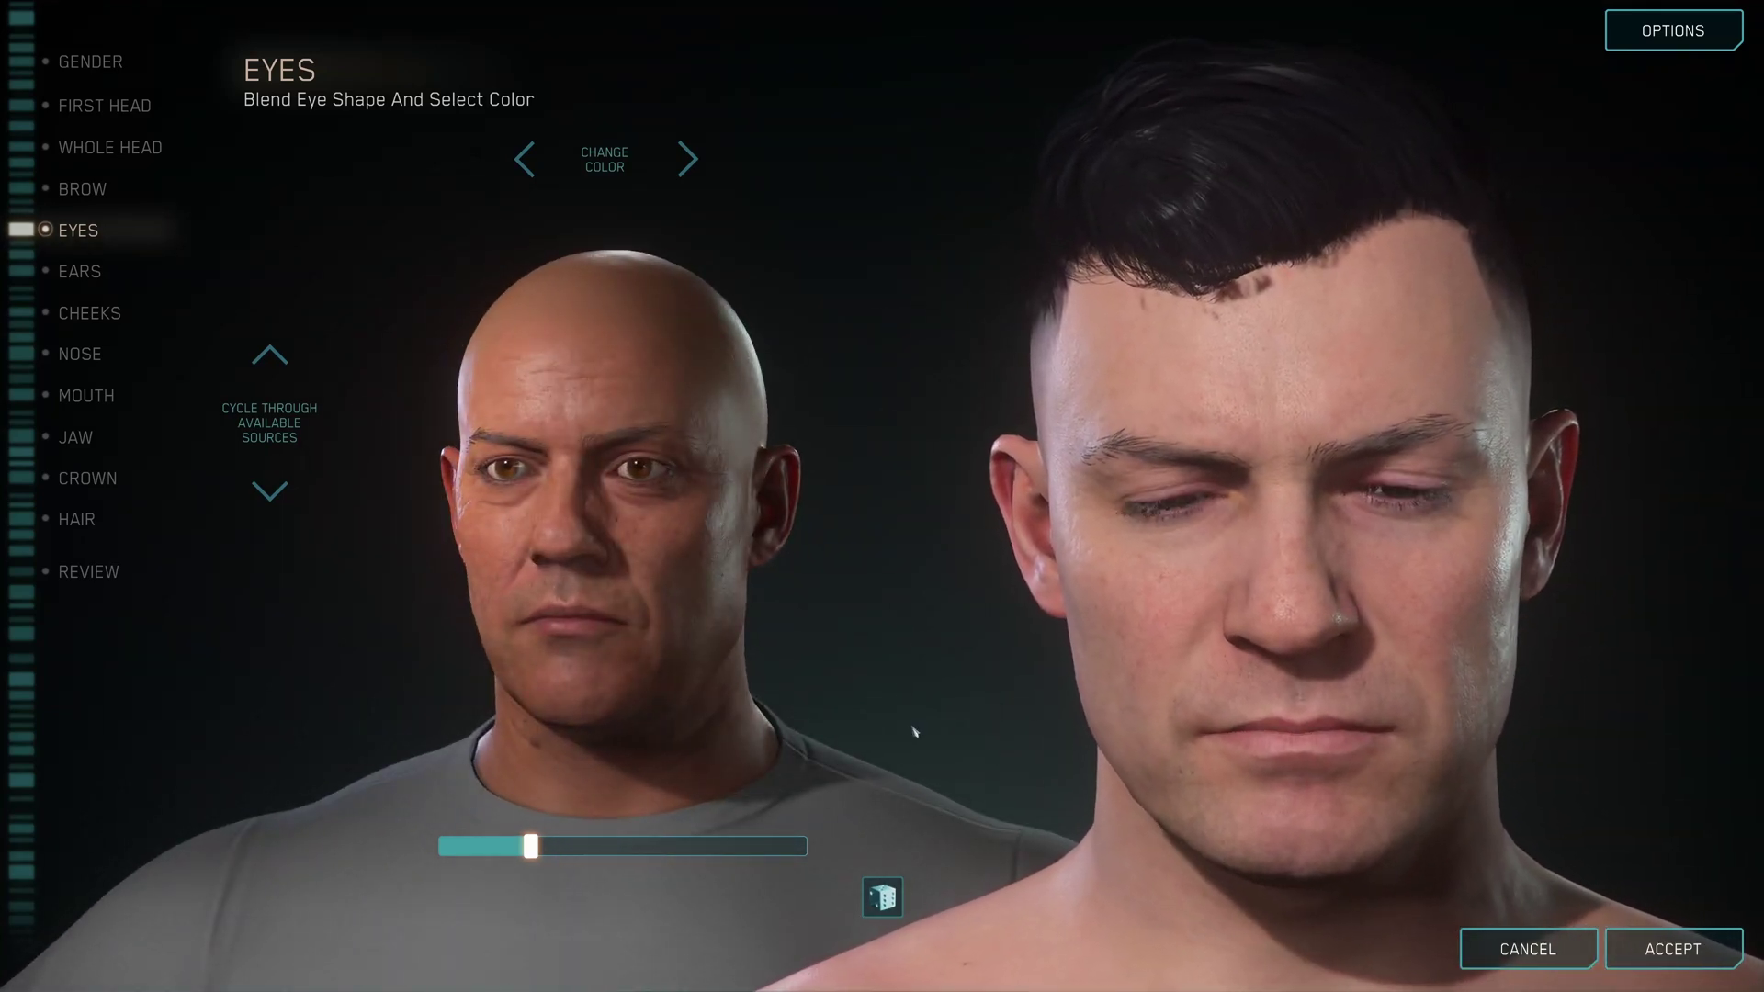
left_click_drag(534, 858, 716, 869)
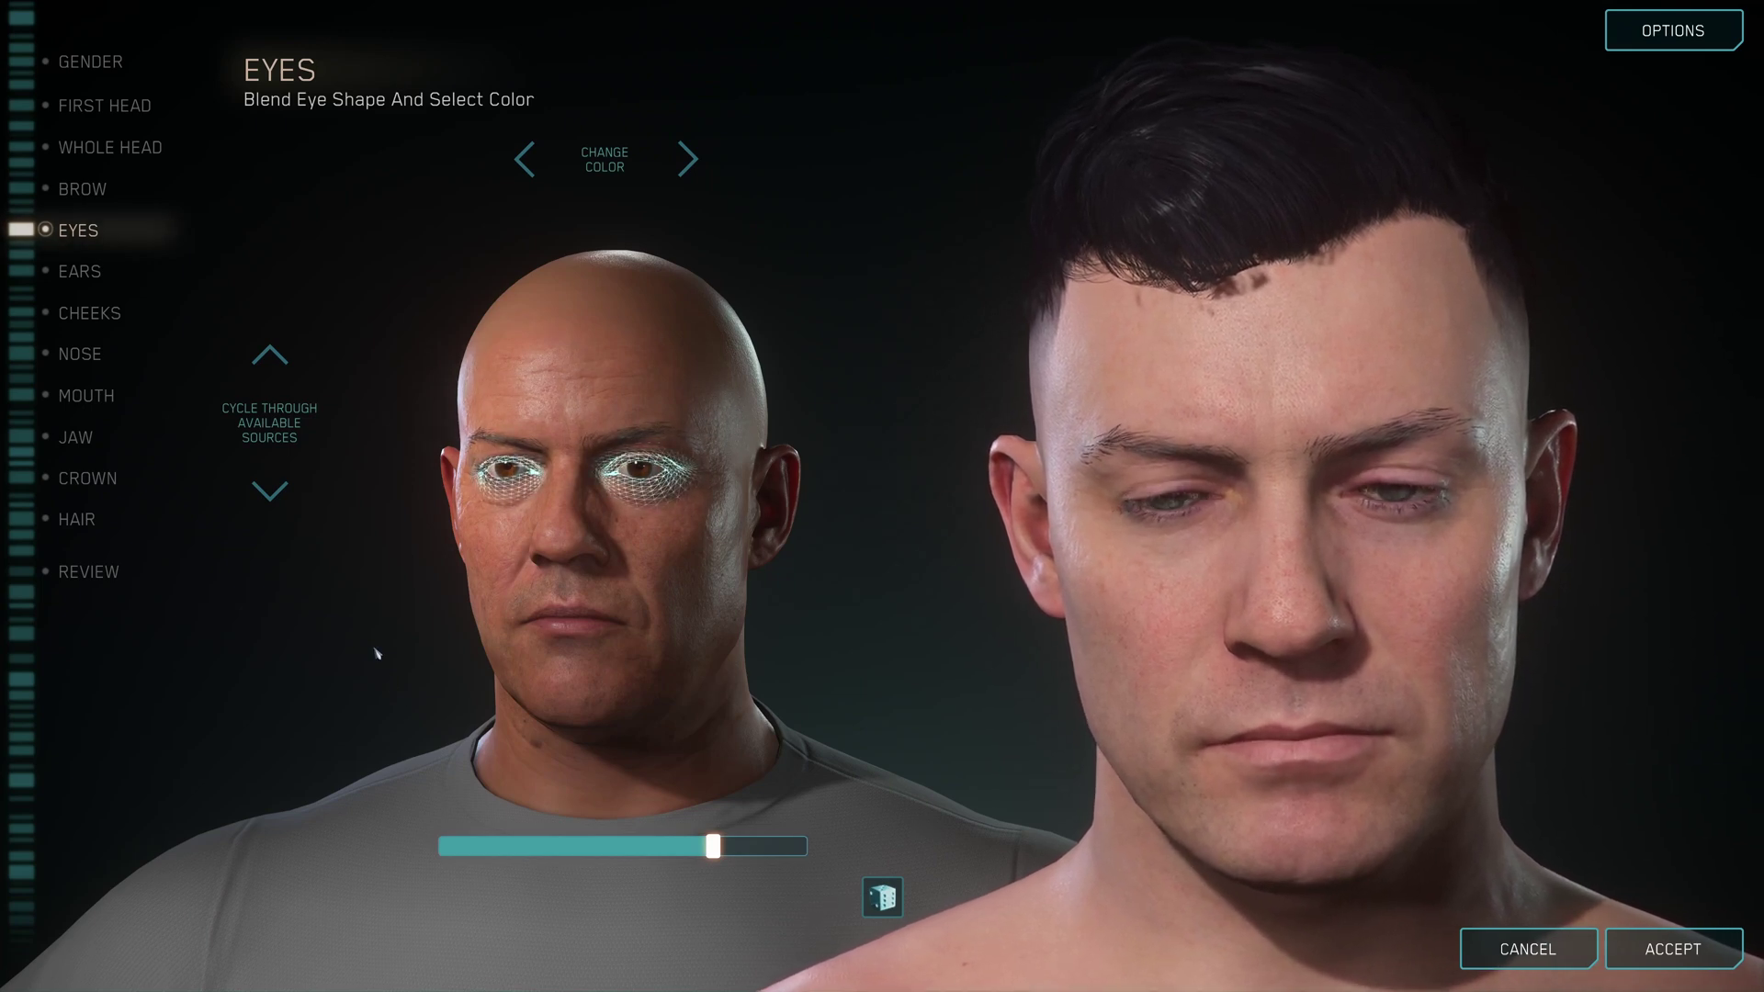
Blend another source face's eye shape partway into the character, and accept and save the finished character
left_click(271, 491)
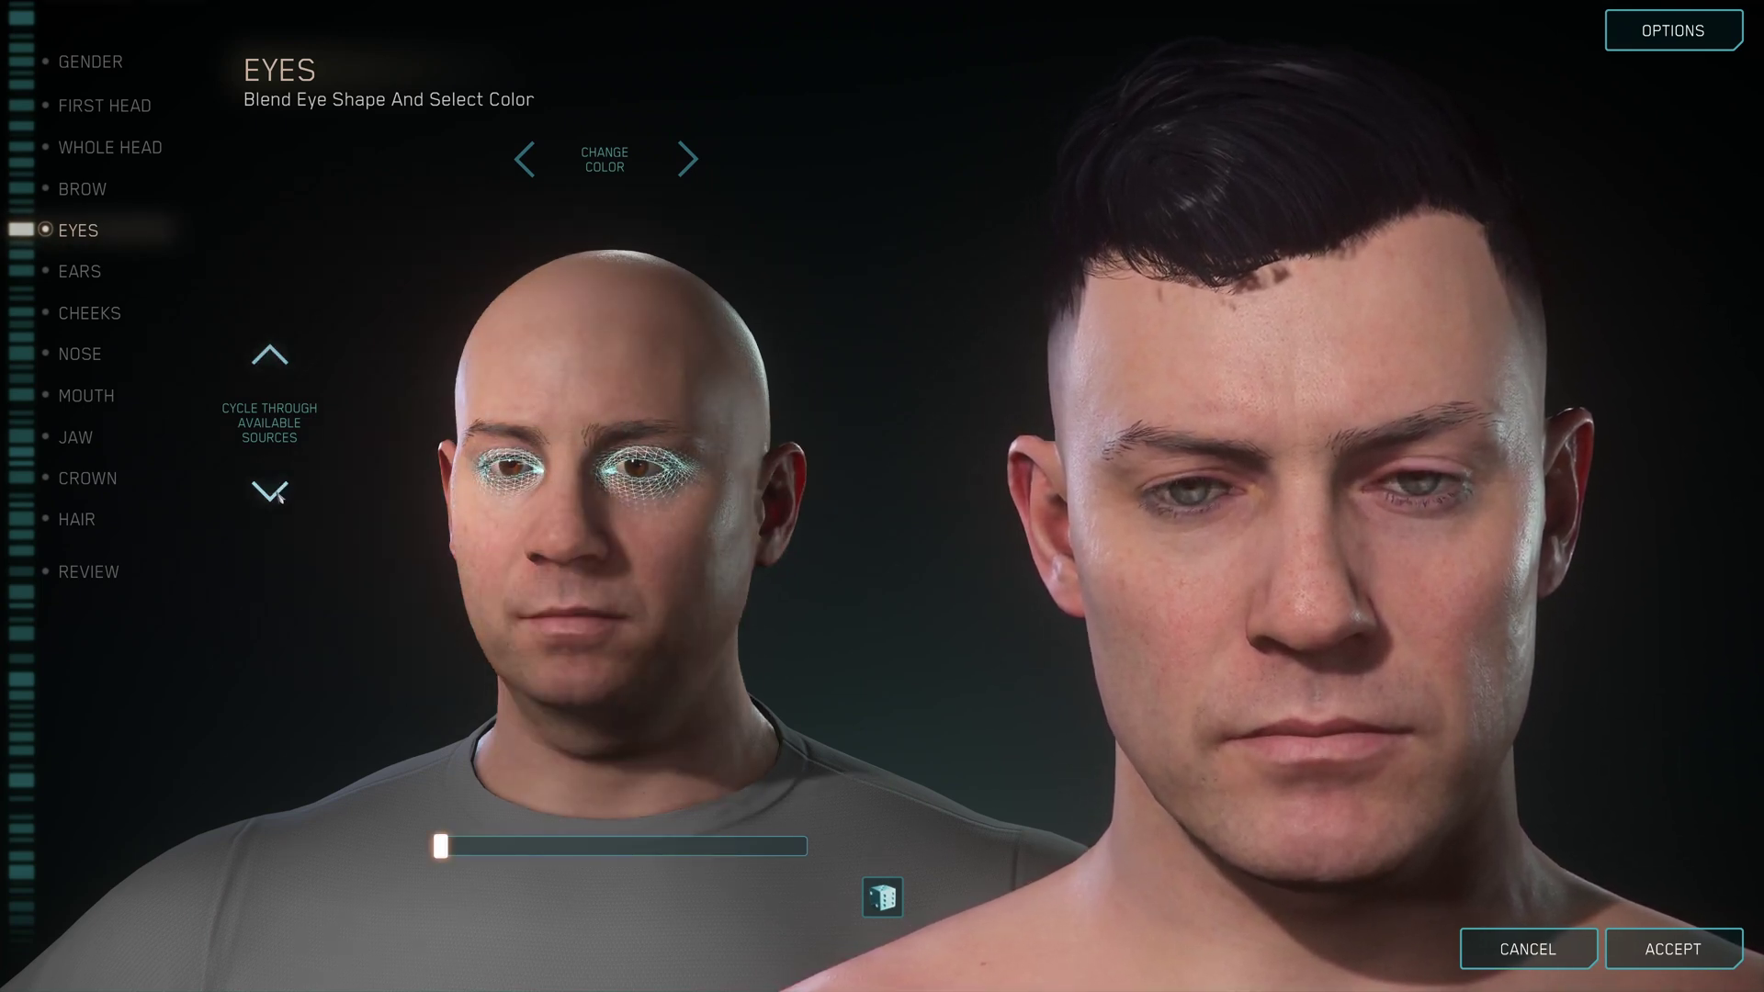
left_click(272, 493)
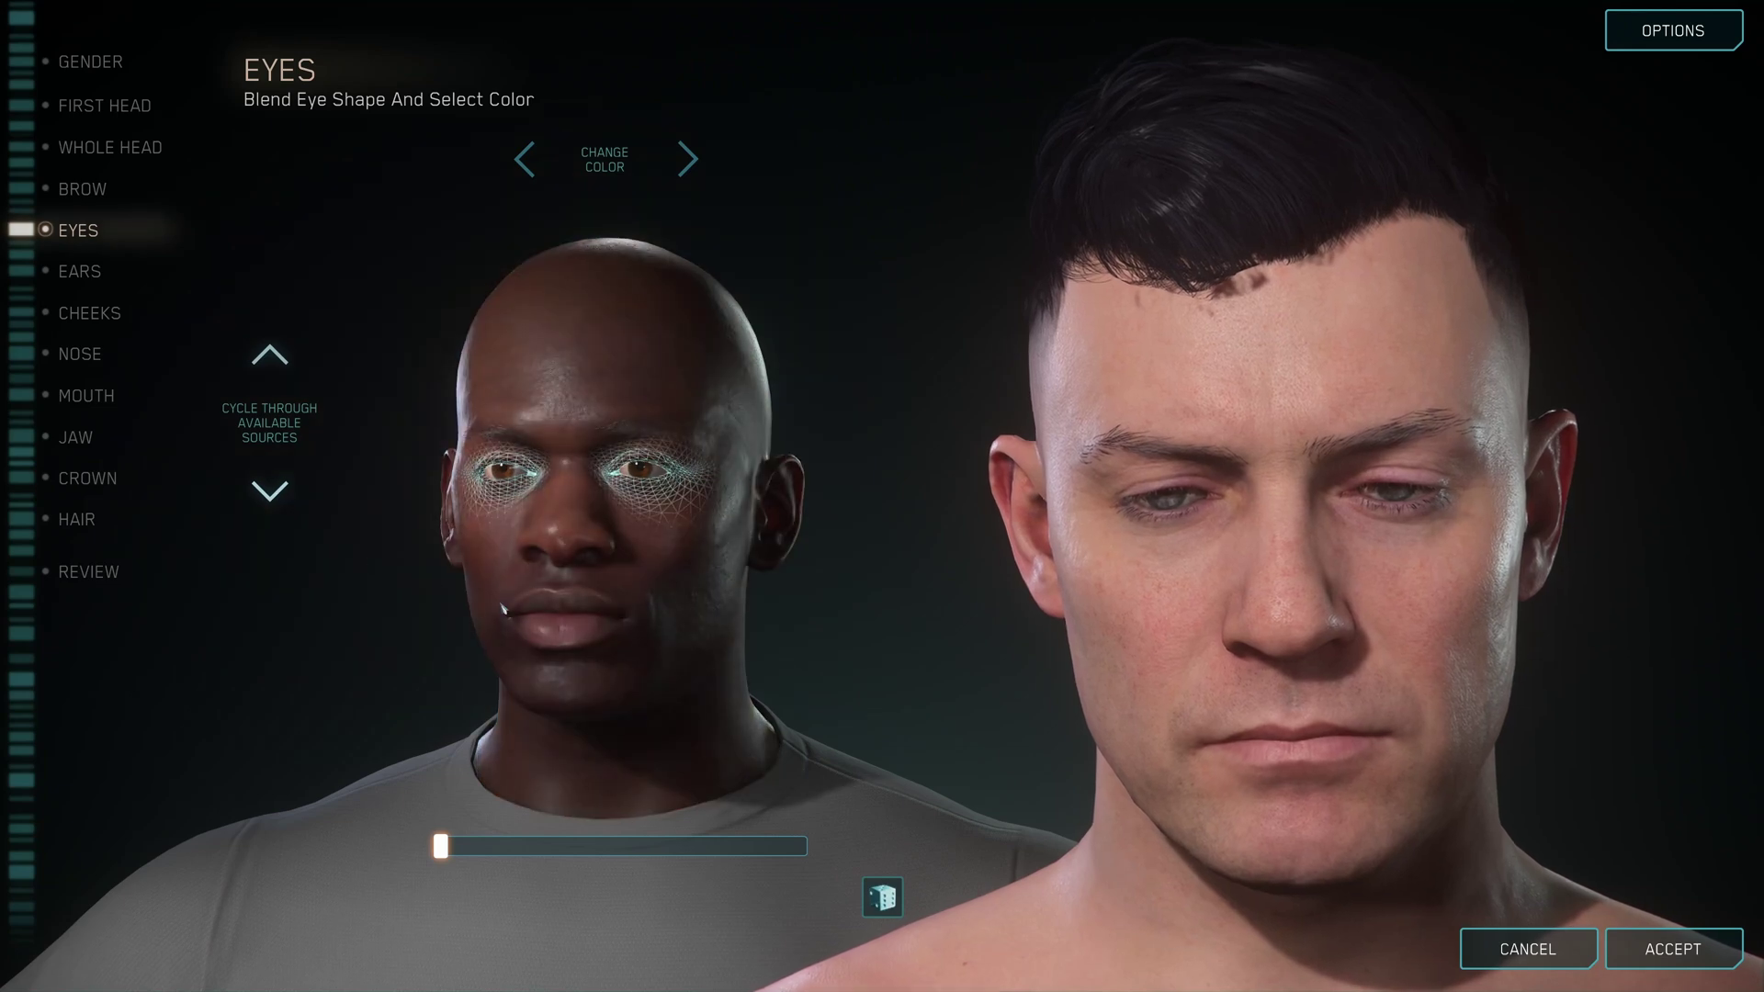
left_click(272, 493)
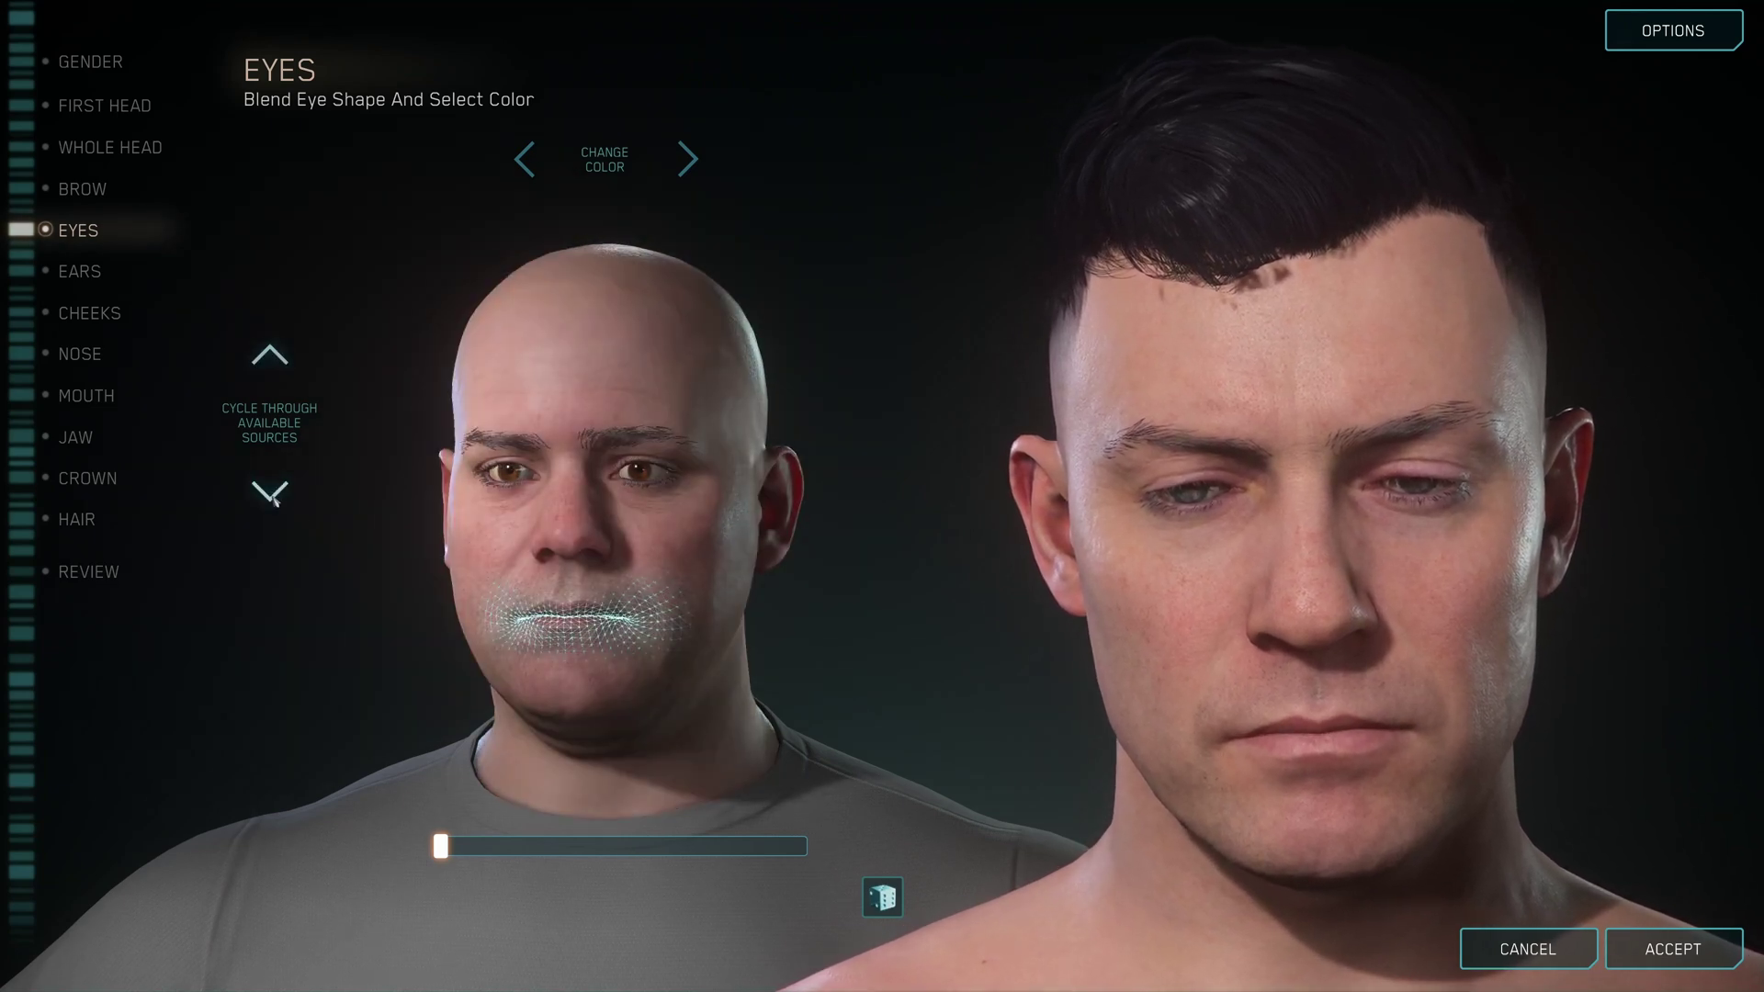
left_click_drag(443, 846, 600, 864)
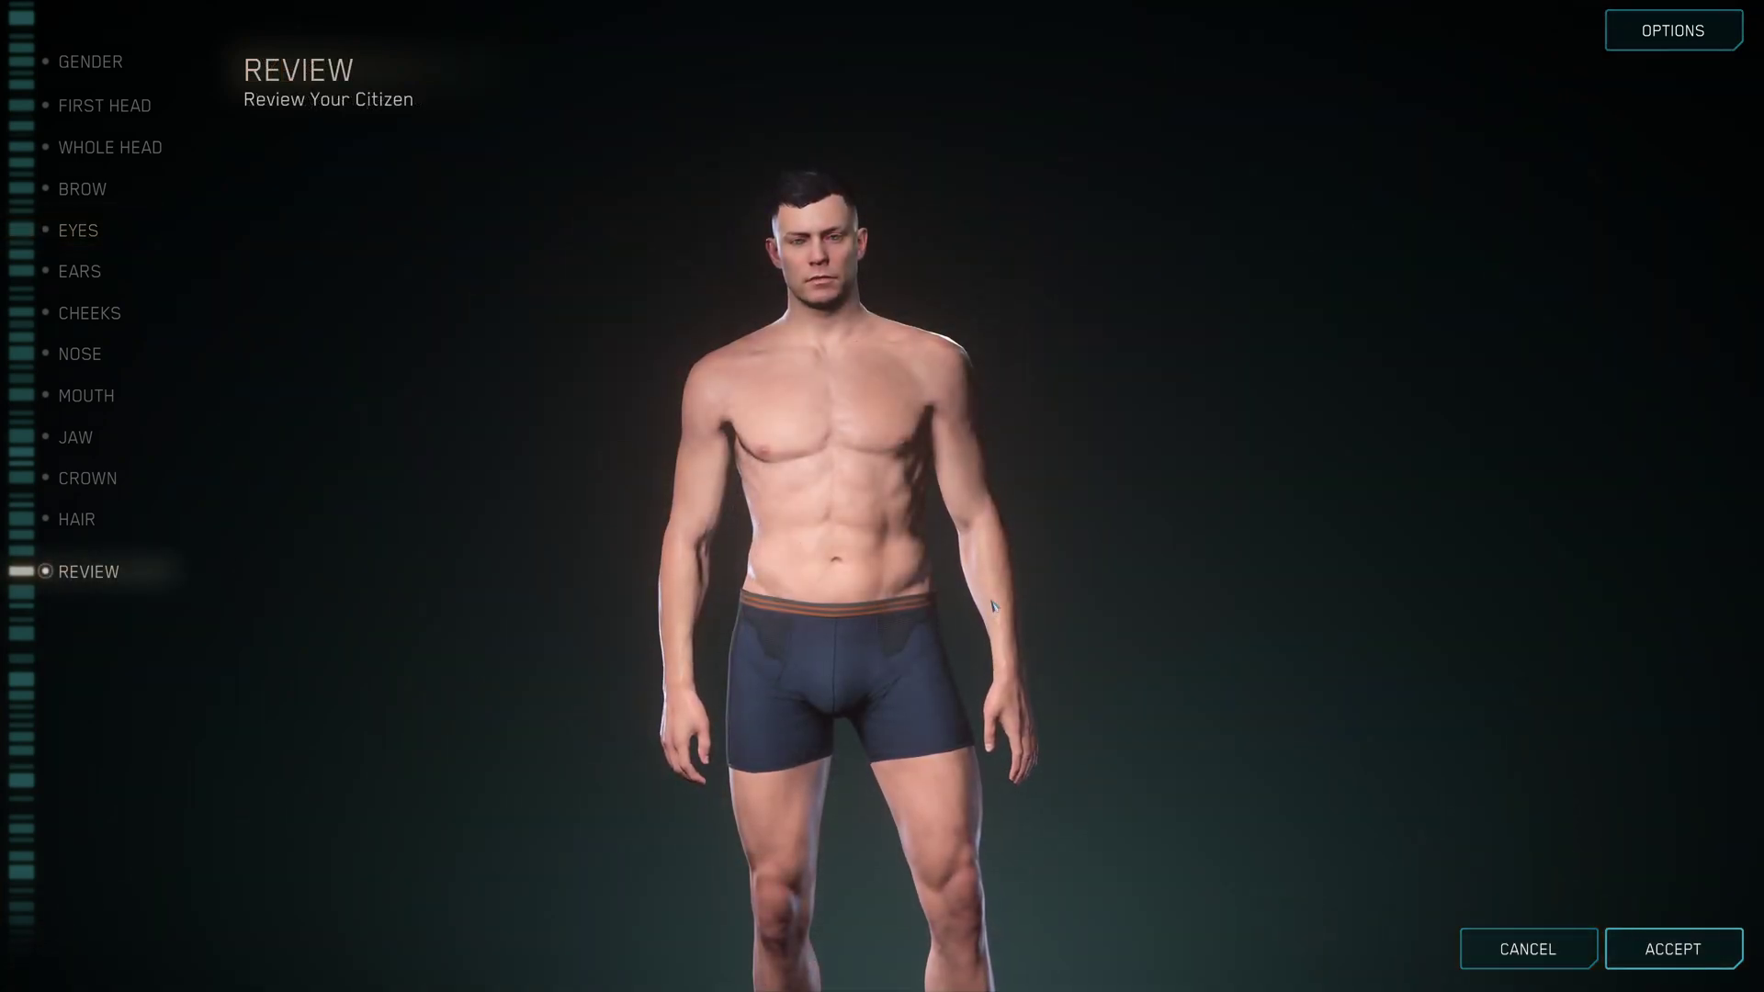
left_click(1700, 960)
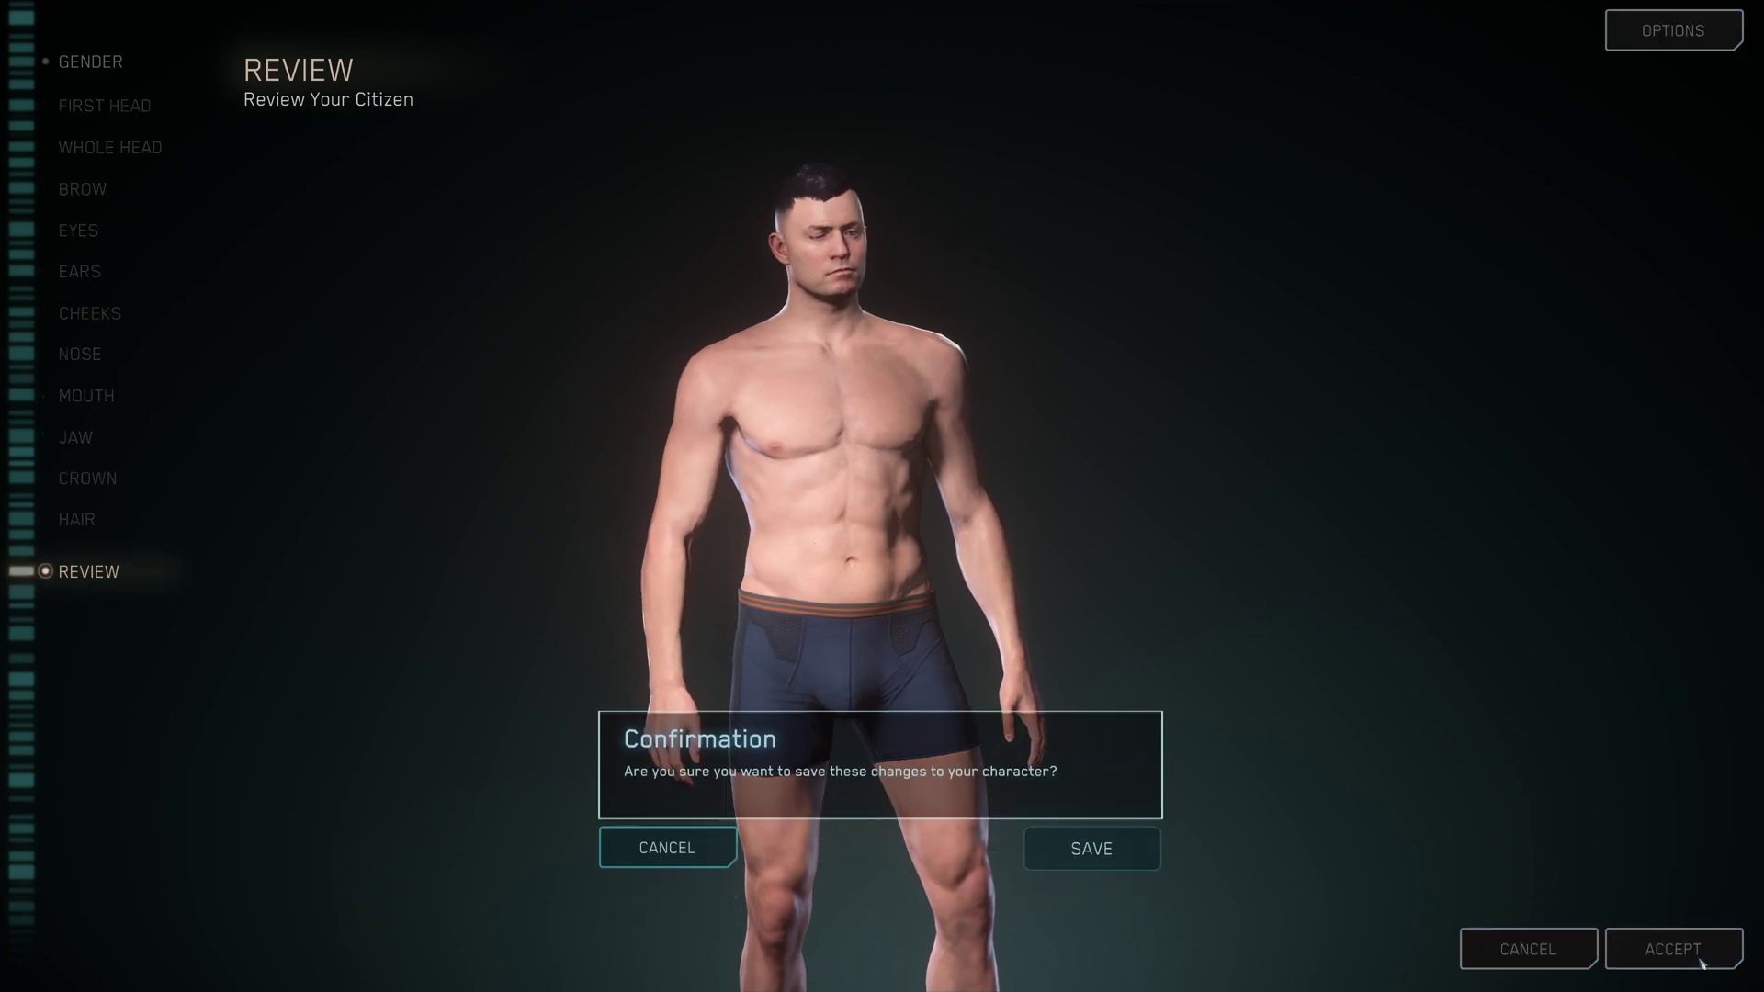
left_click(1081, 857)
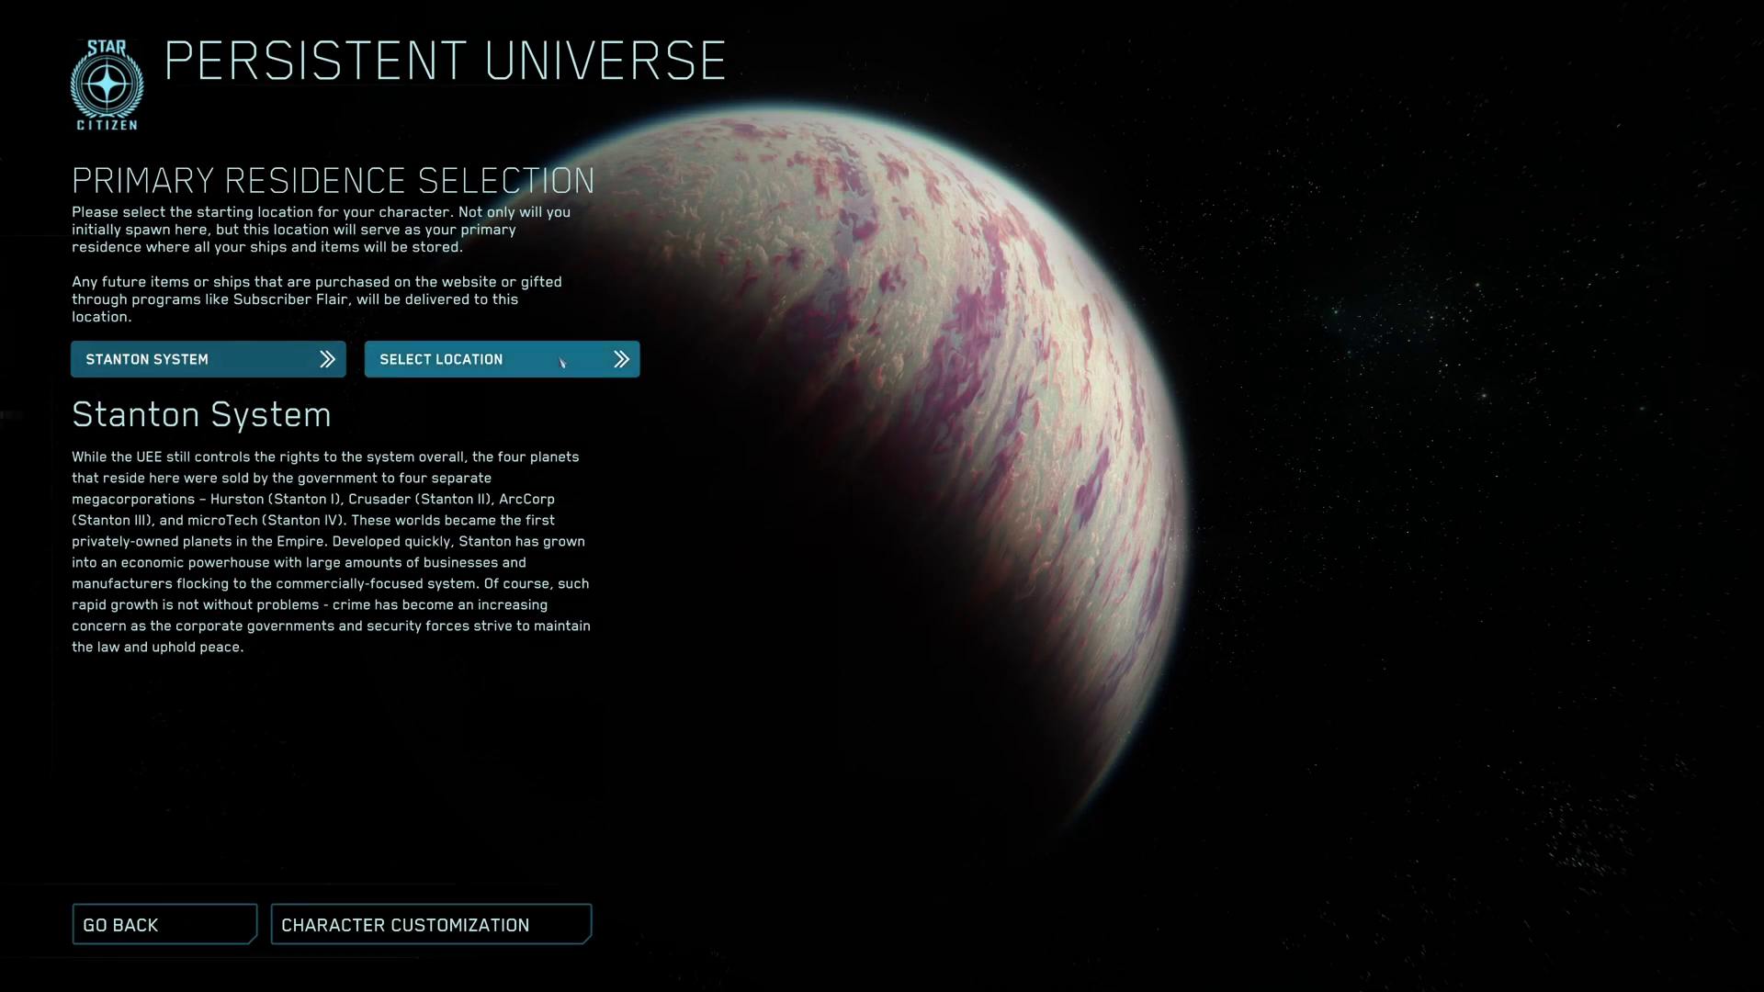
Set Lorville in the Stanton System as the primary residence, keeping the USA server location, and confirm the choice
left_click(561, 362)
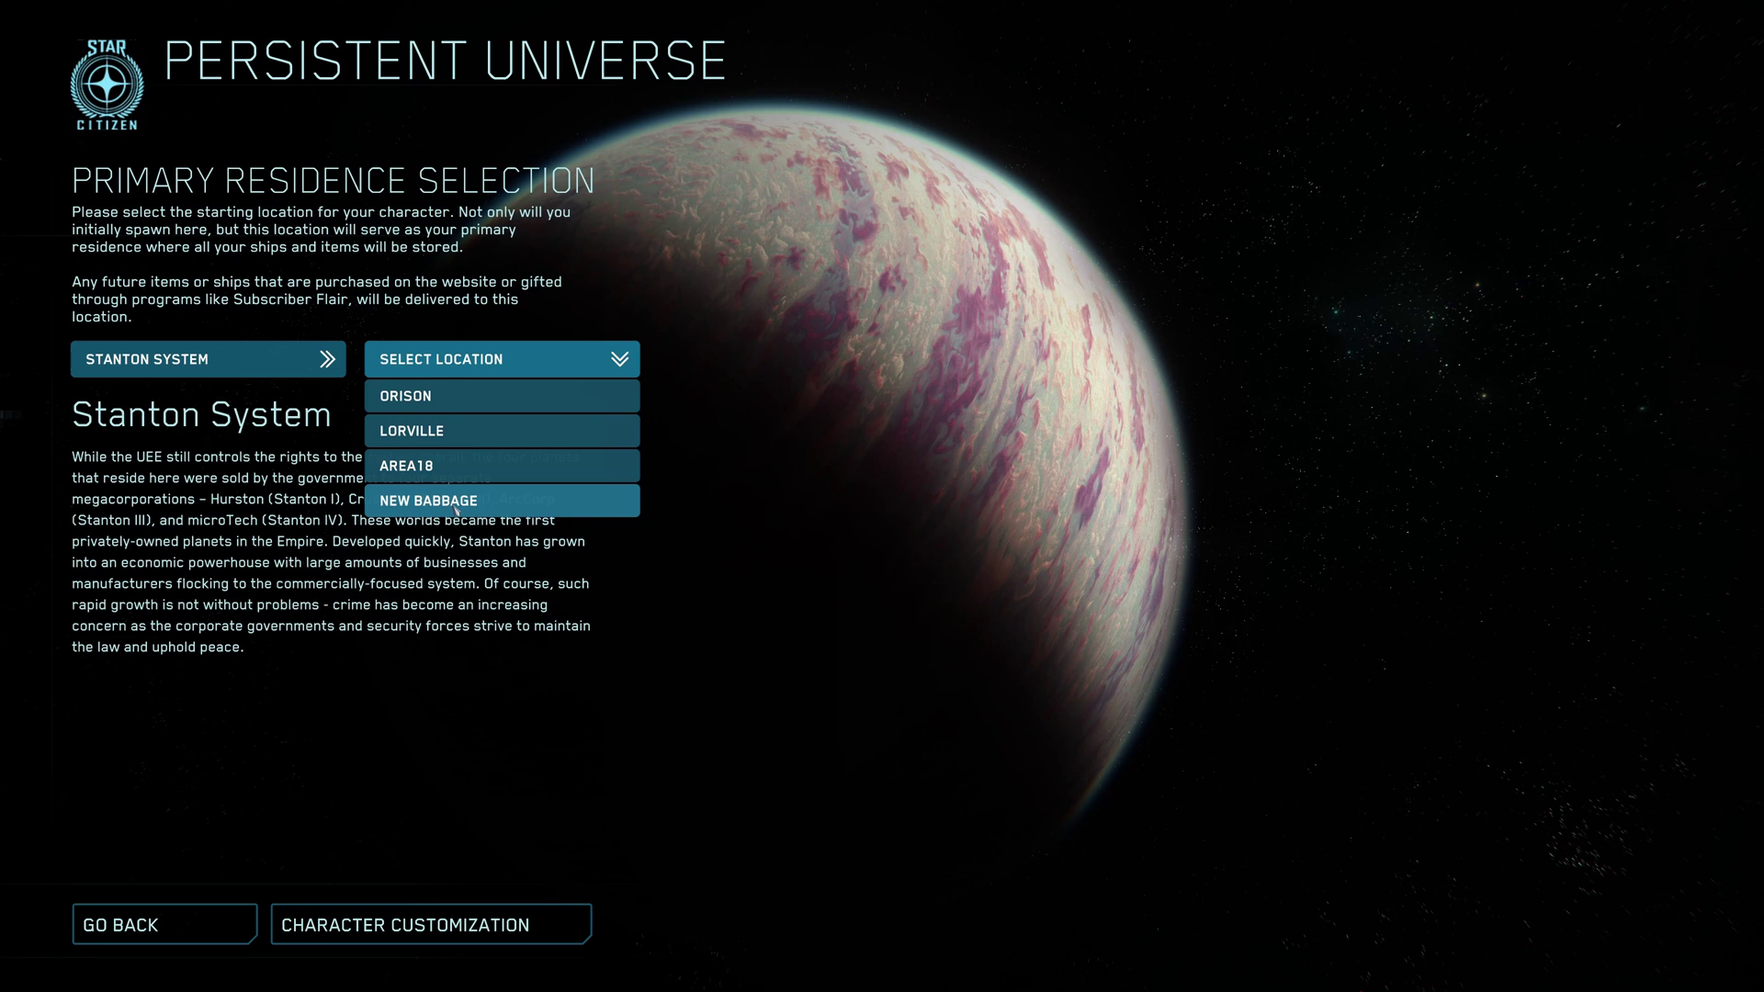
left_click(456, 436)
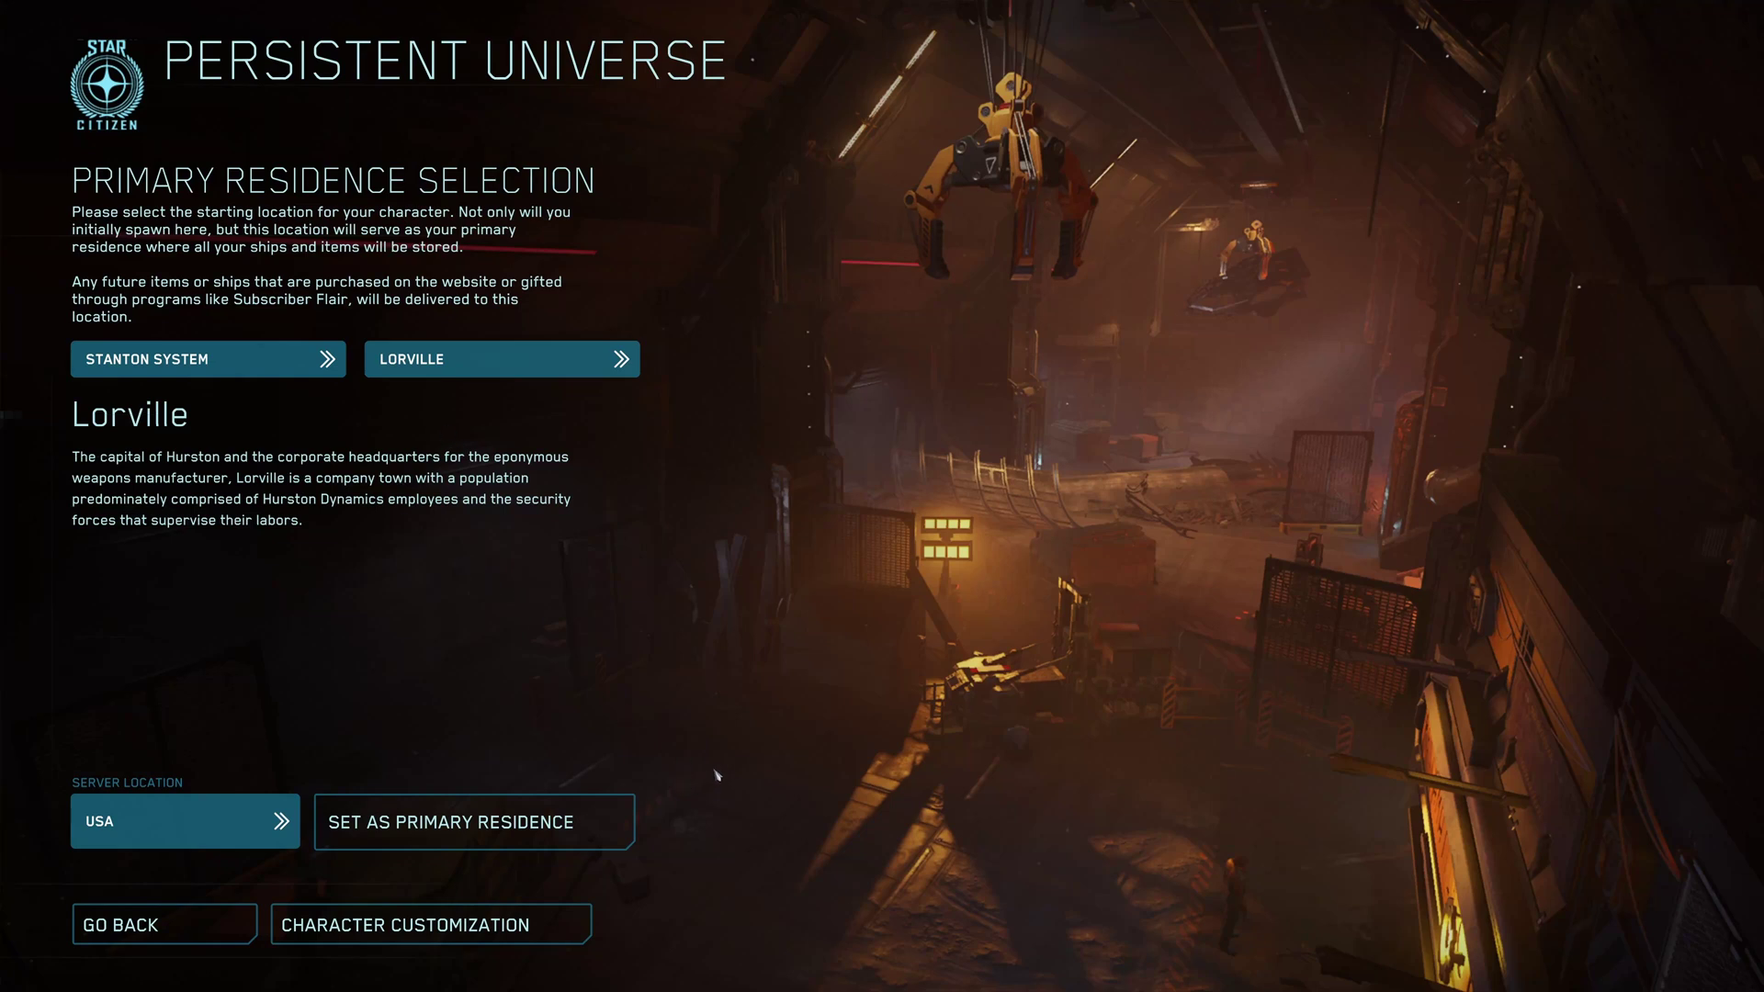
left_click(135, 831)
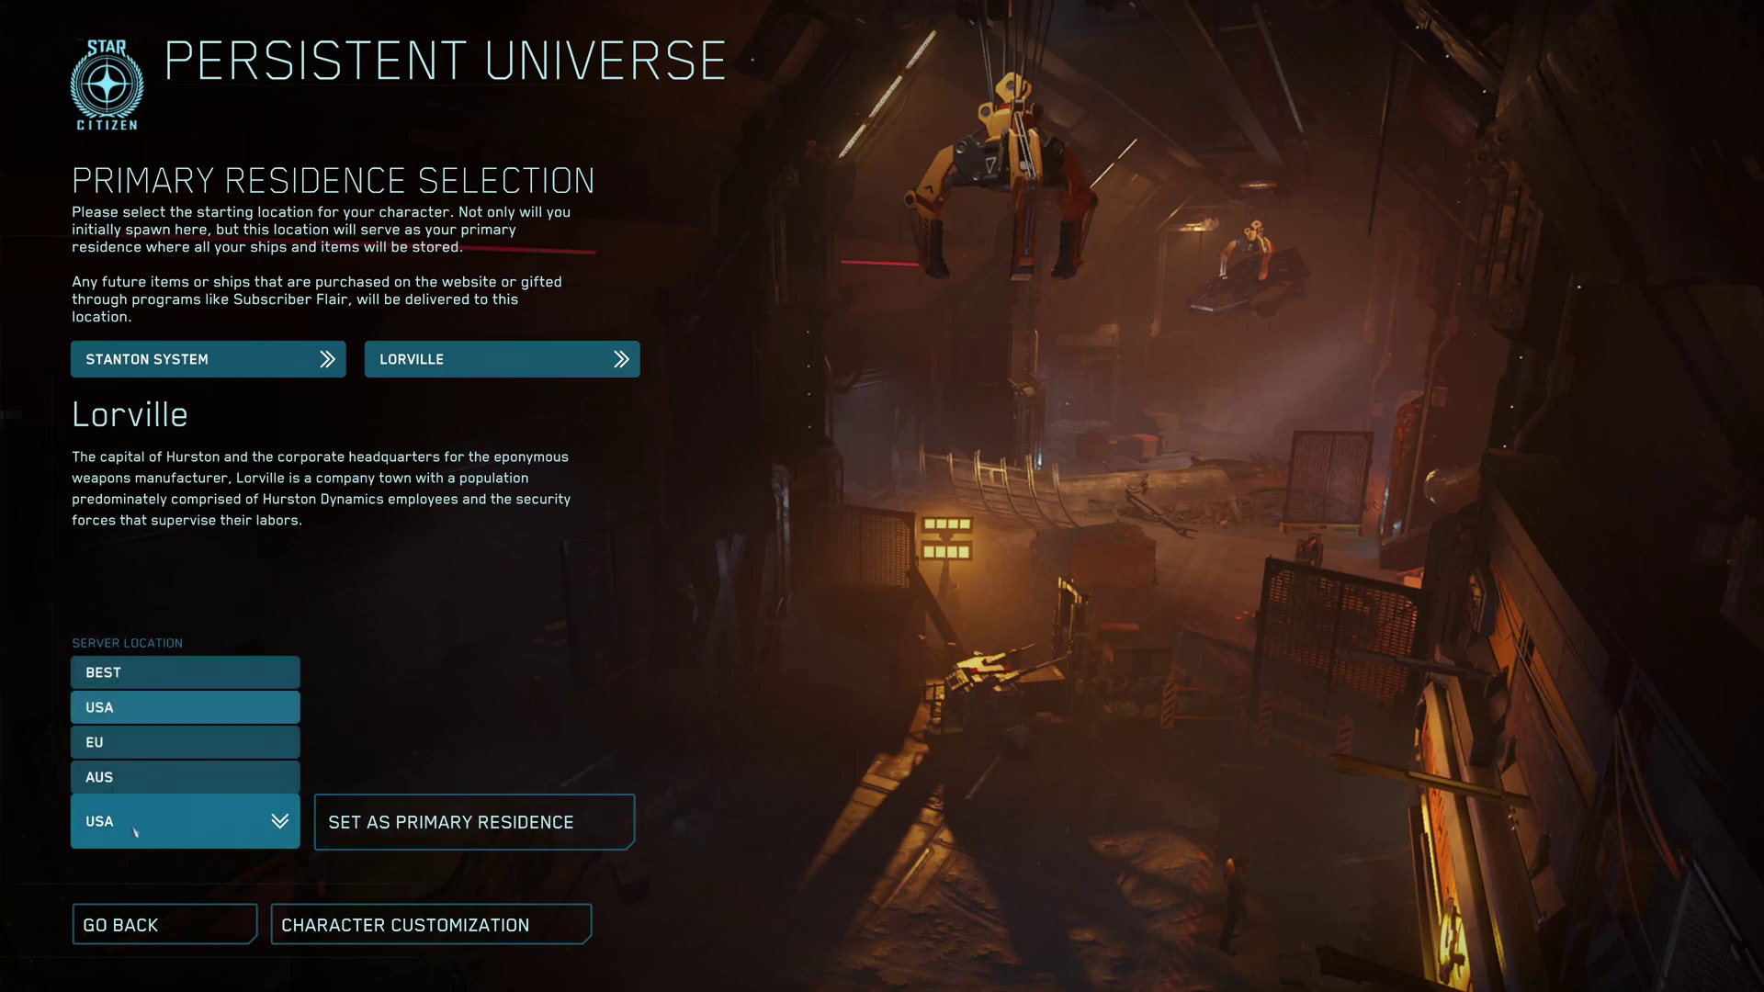
left_click(144, 828)
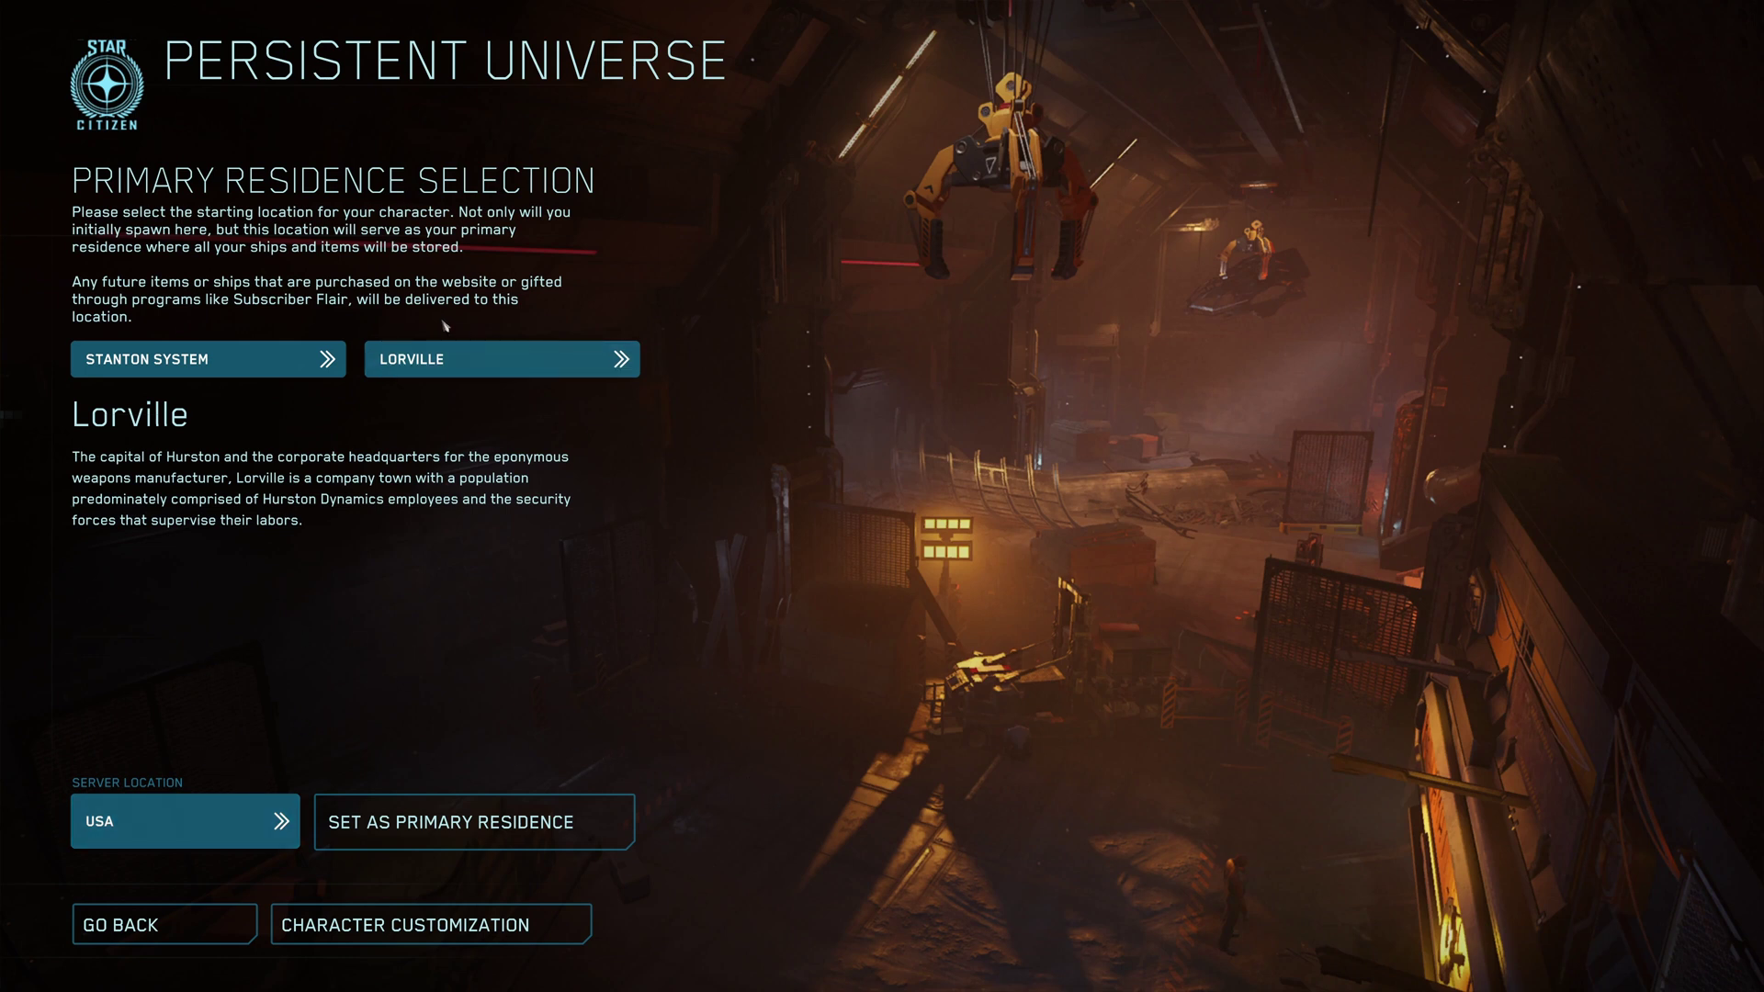
left_click(463, 834)
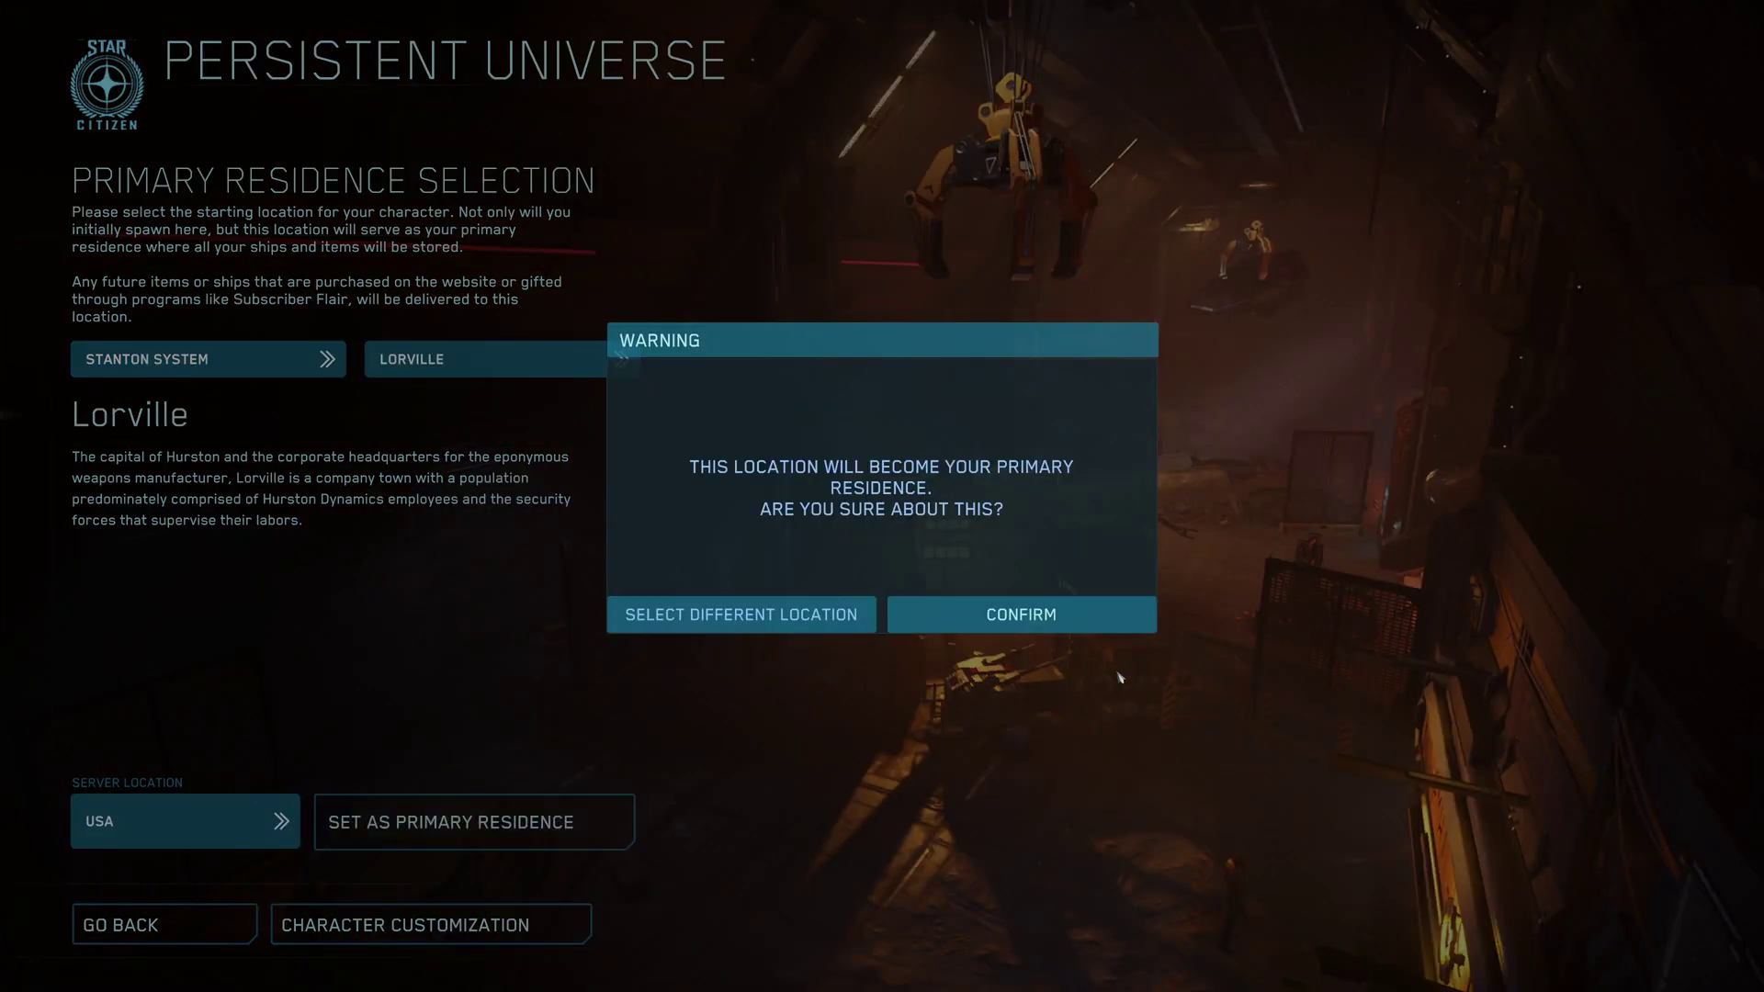
left_click(1085, 618)
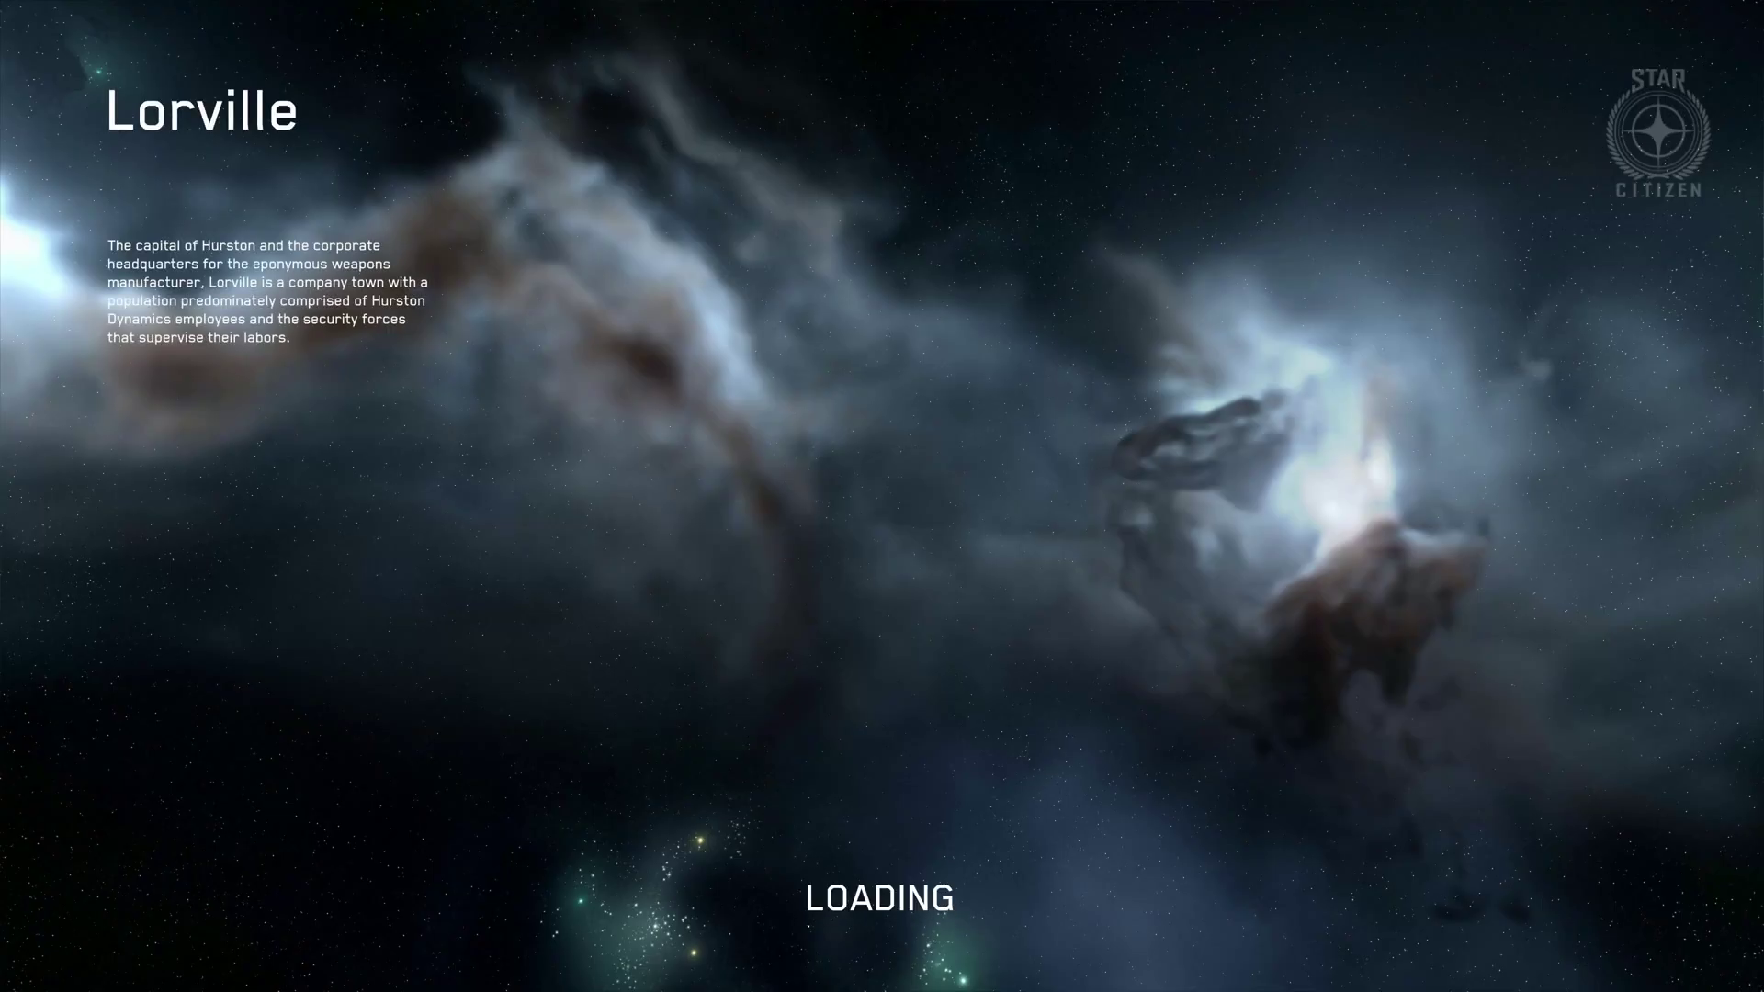